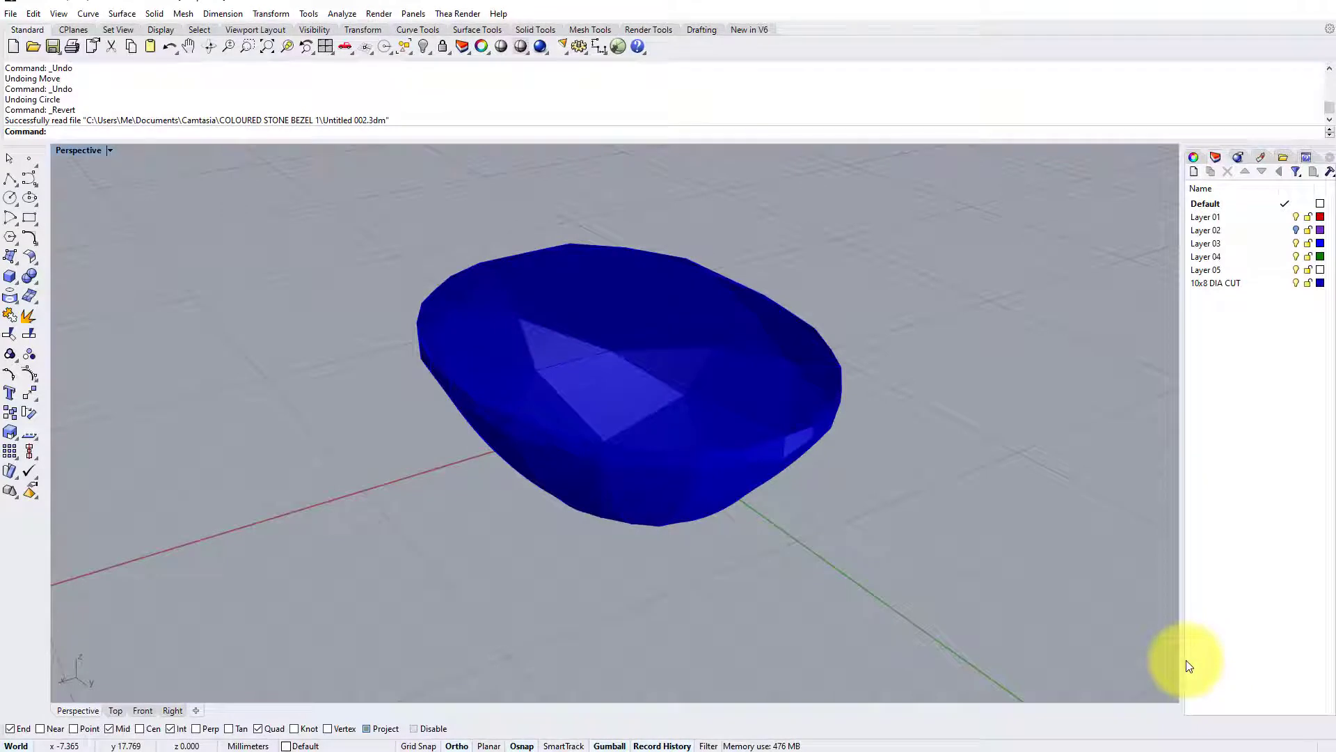
Step: Show the gemstone in a maximised Front view
right_click_drag(1180, 657, 668, 393)
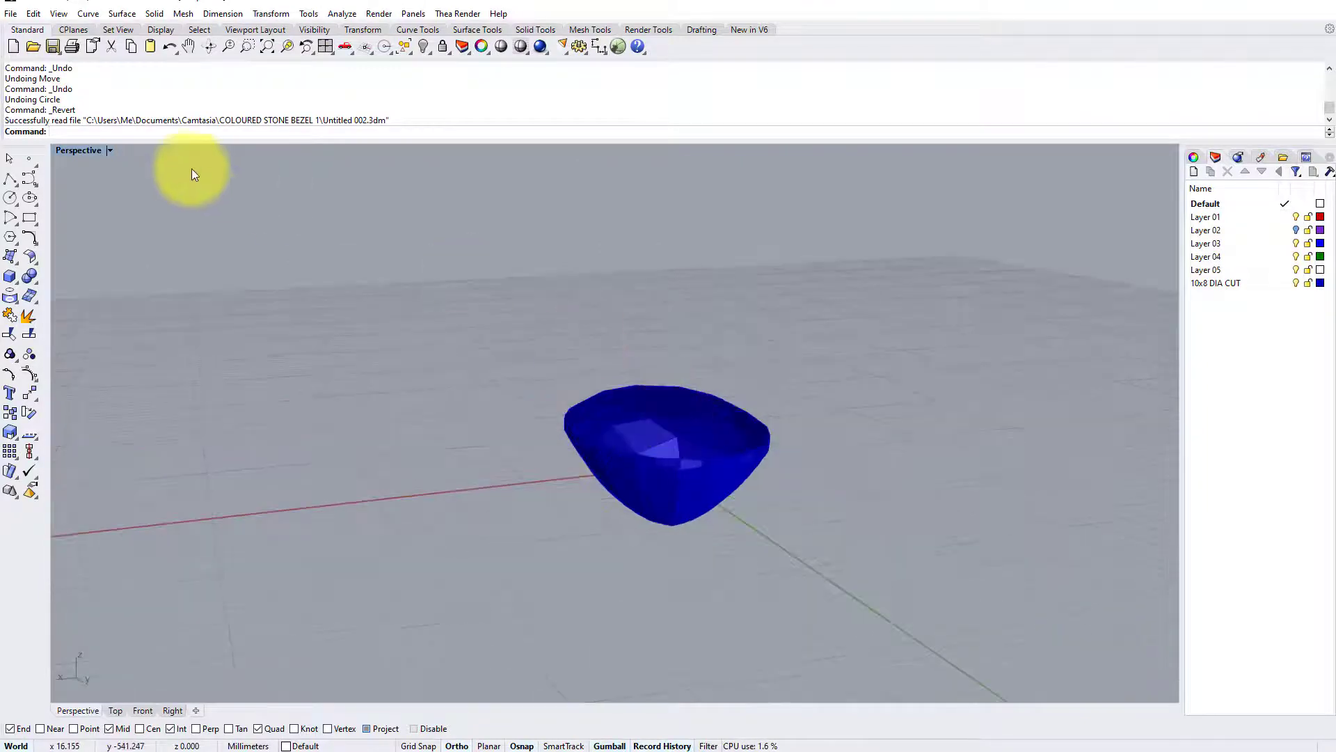
double_click(78, 150)
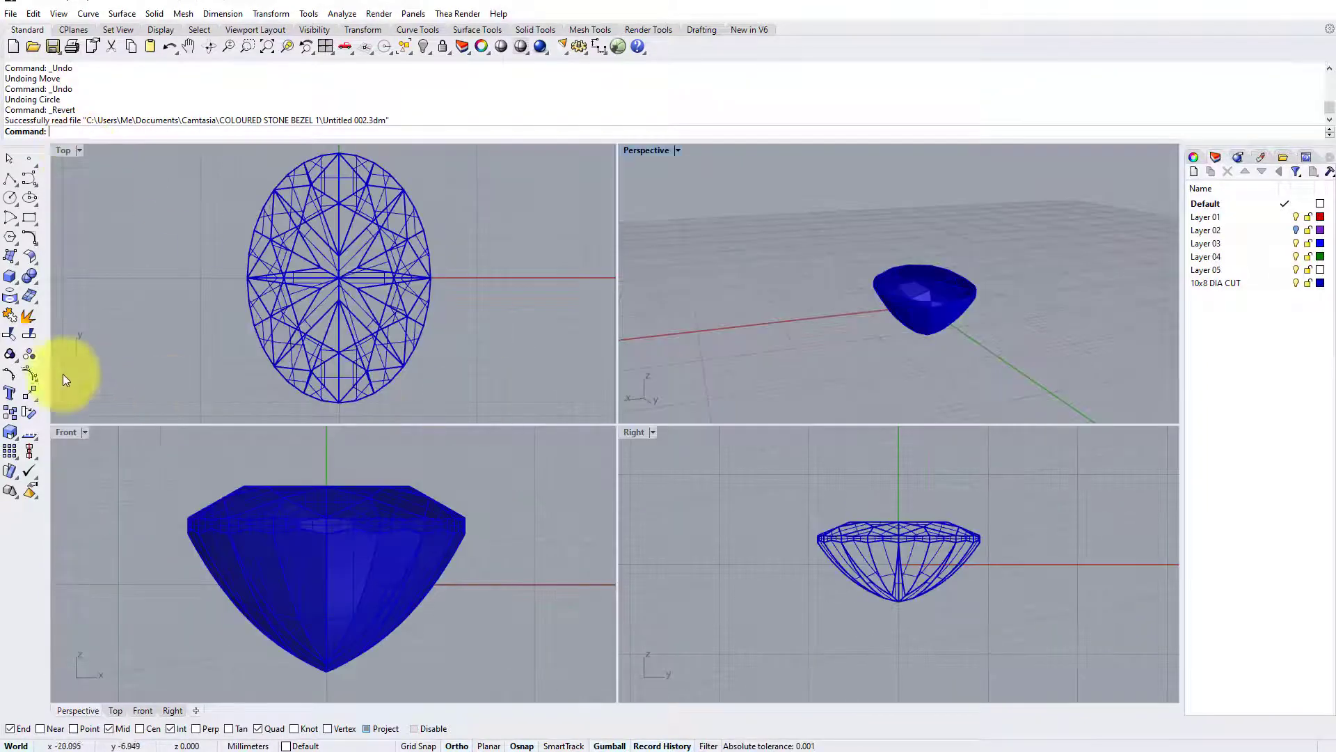
double_click(67, 432)
scroll(570, 360, "down", 2)
scroll(711, 373, "up", 1)
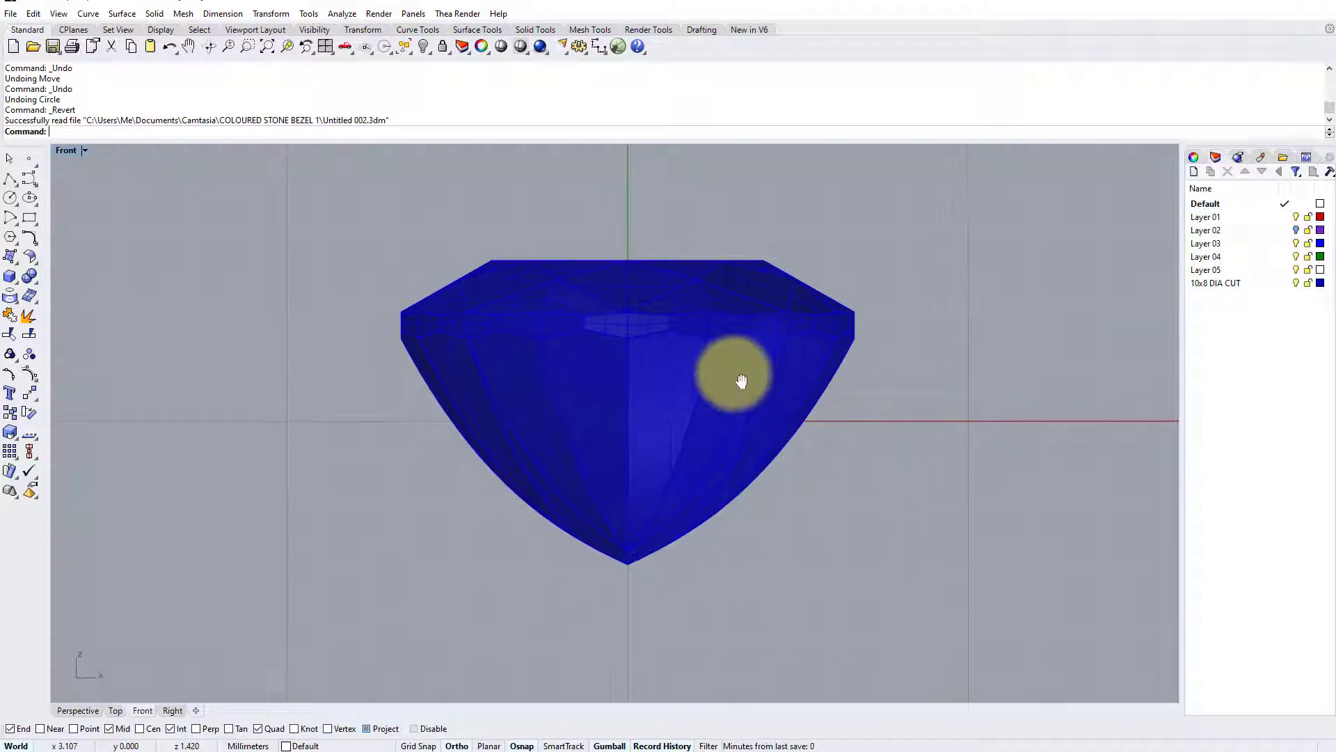
Step: Make Layer 03 current and set its colour to the dark tan shade (RGB 139, 121, 94)
double_click(1273, 245)
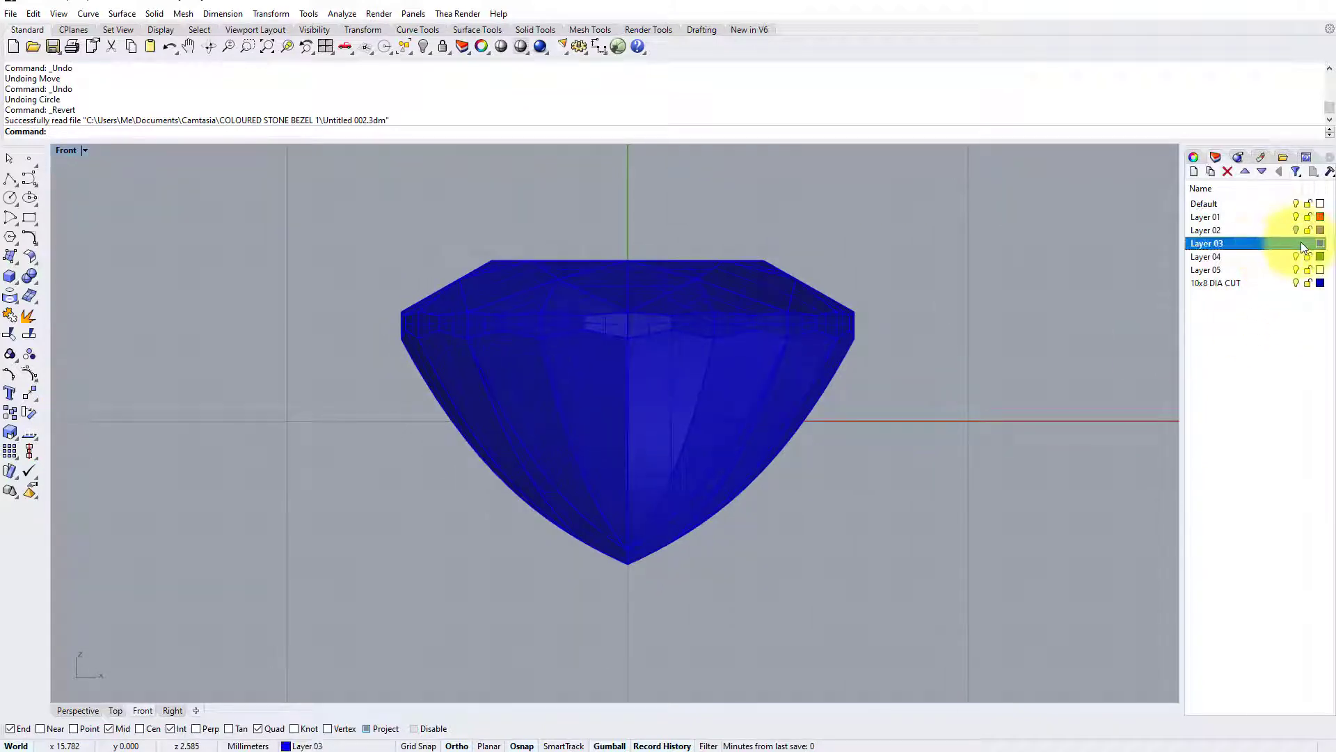
left_click(1321, 243)
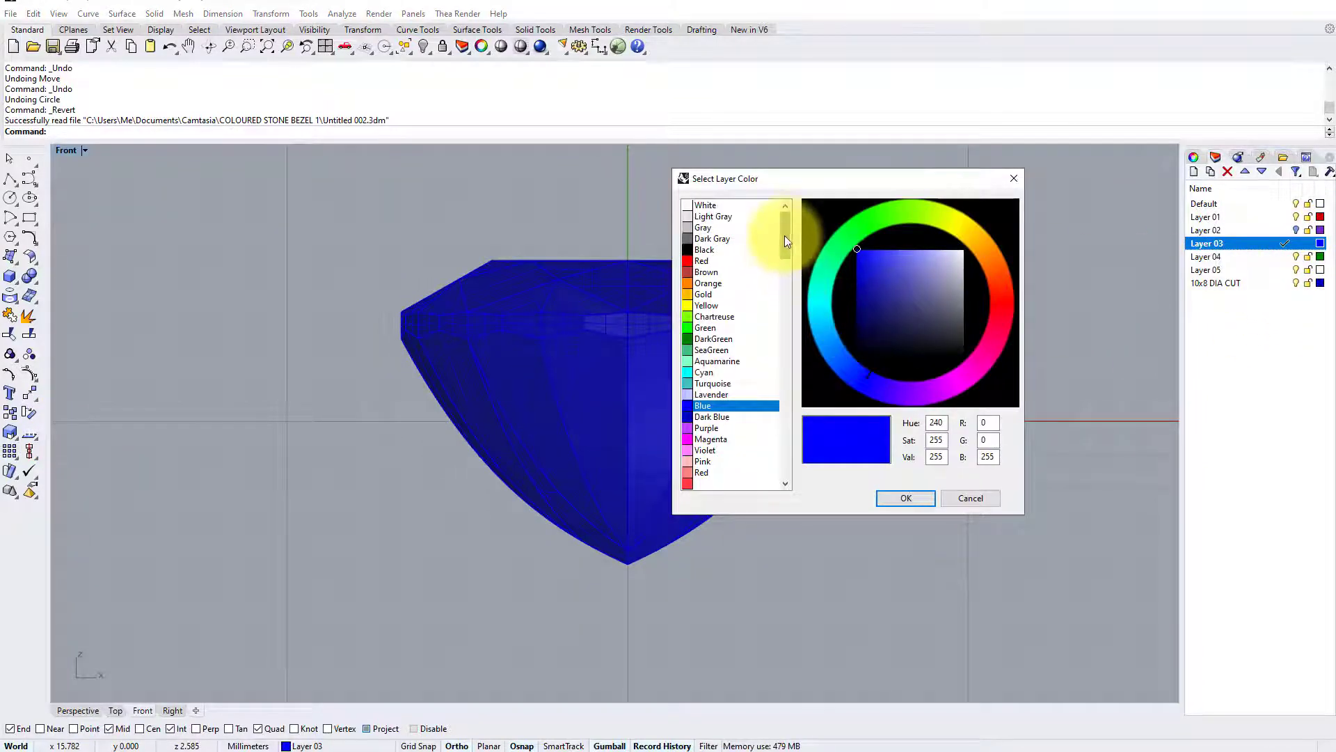
left_click_drag(785, 240, 784, 357)
left_click(690, 350)
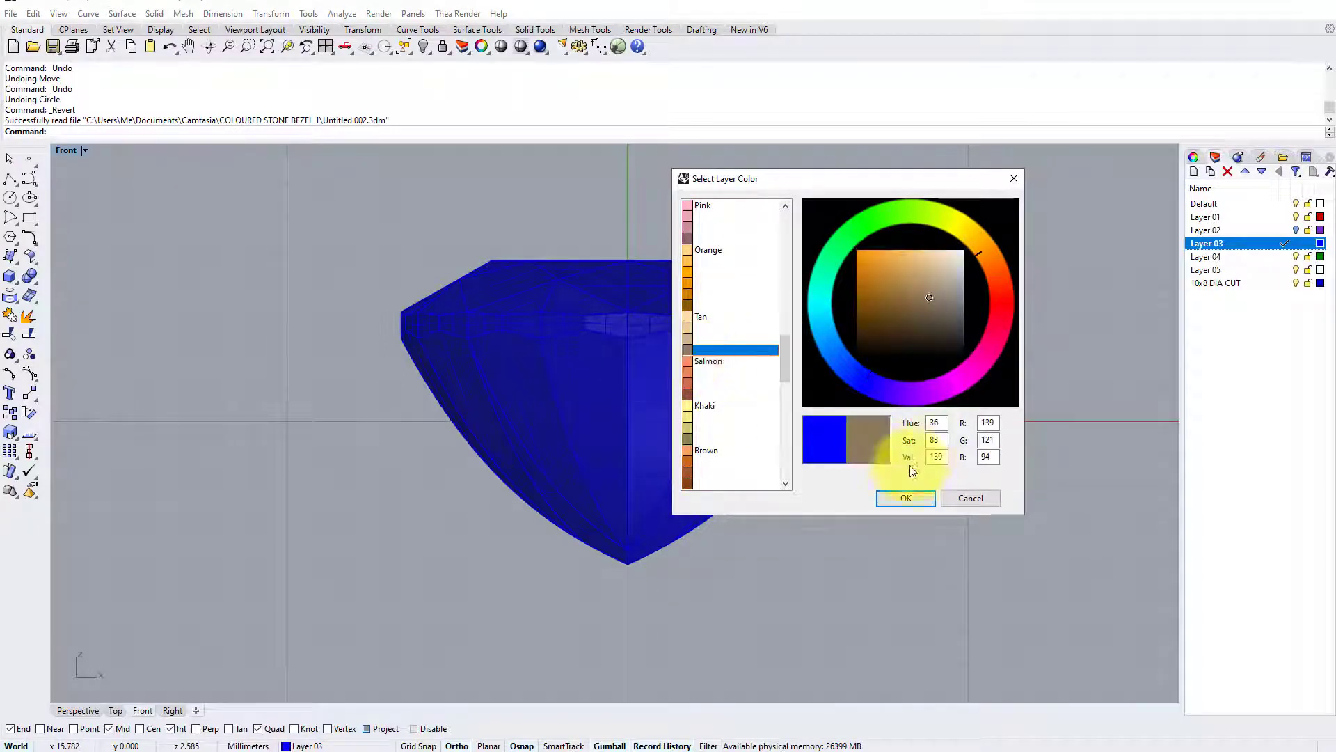
left_click(907, 499)
Step: Draw a circle centred at 0,0 with a 16.7 mm diameter in the Front view
scroll(706, 367, "down", 3)
scroll(706, 367, "up", 2)
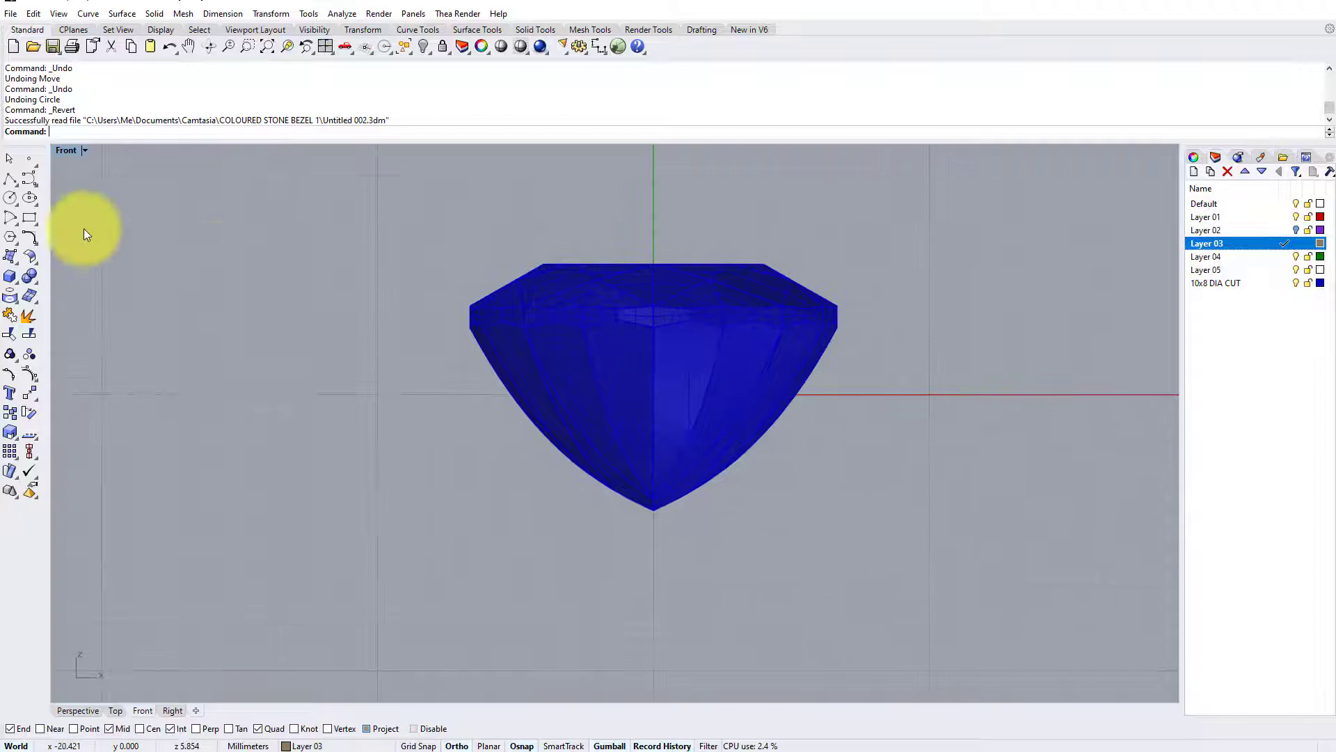
left_click(14, 201)
right_click_drag(259, 258, 242, 284)
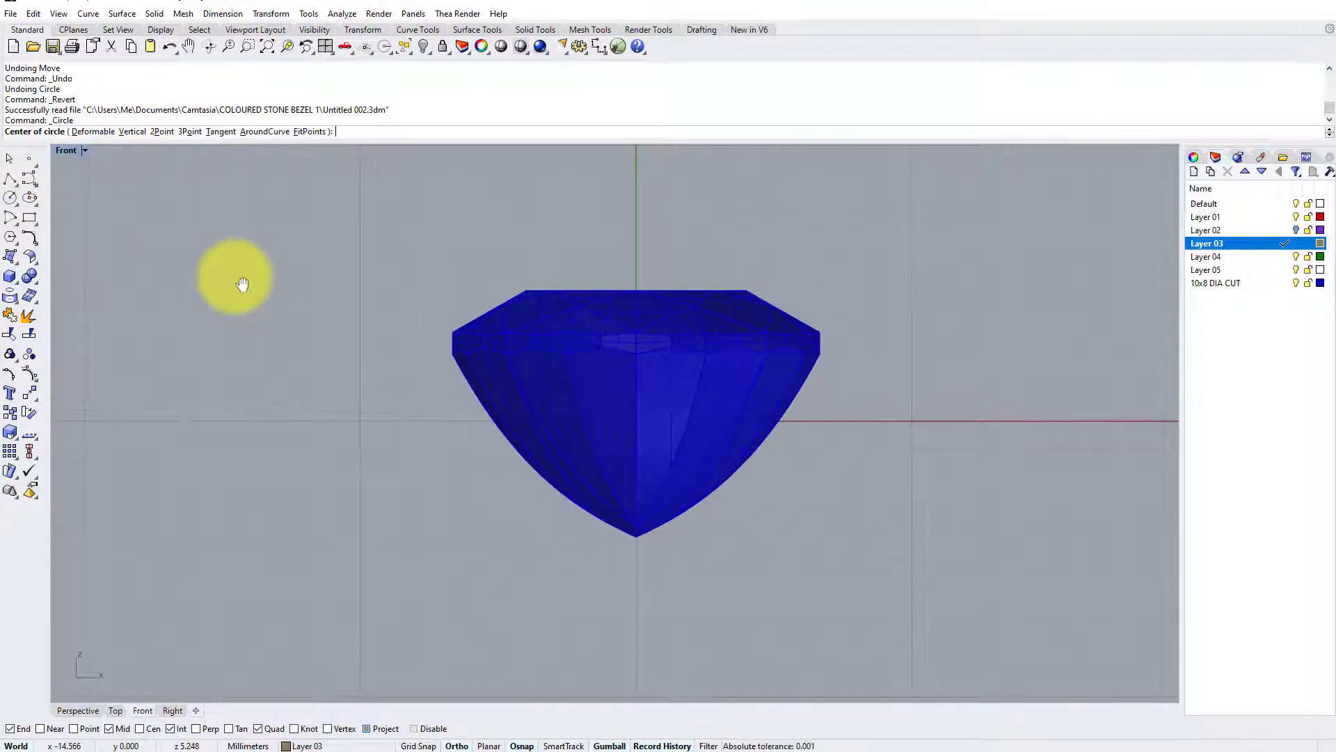
type("0,0")
key("Return")
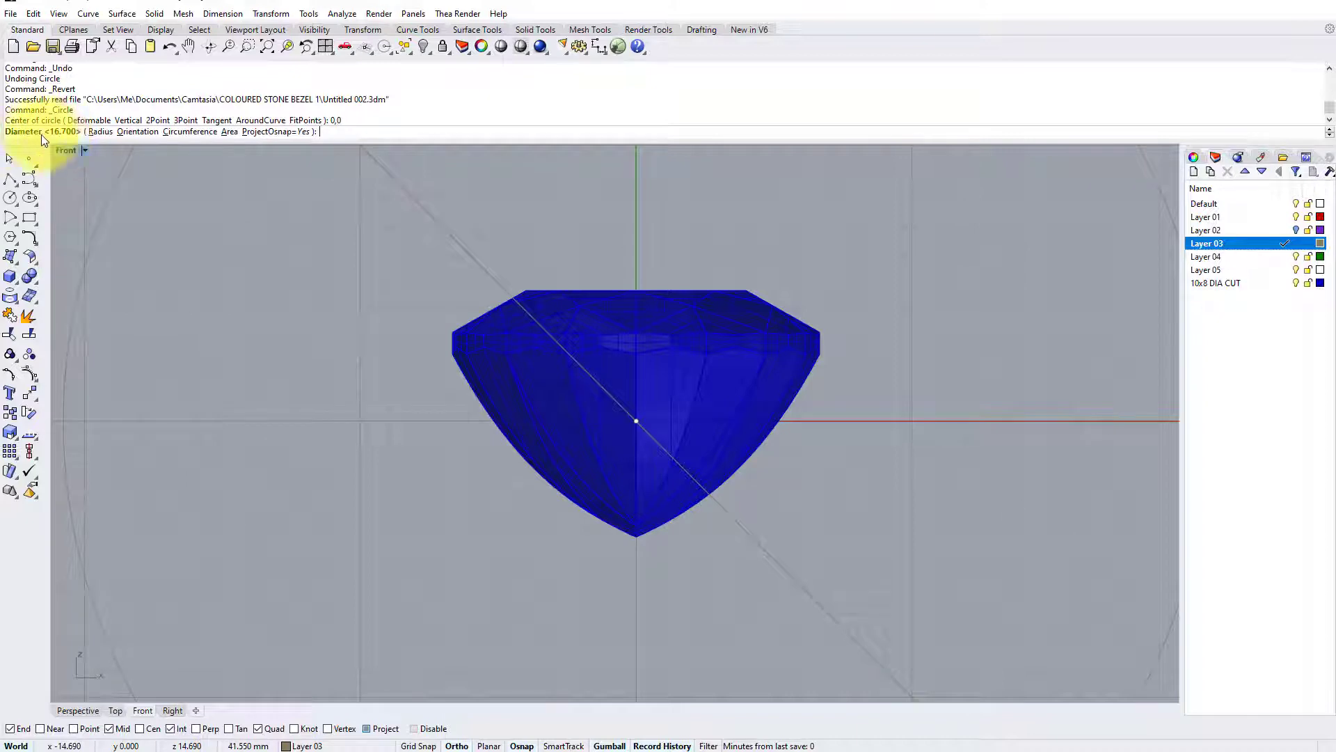
scroll(320, 200, "down", 2)
right_click_drag(364, 260, 391, 287)
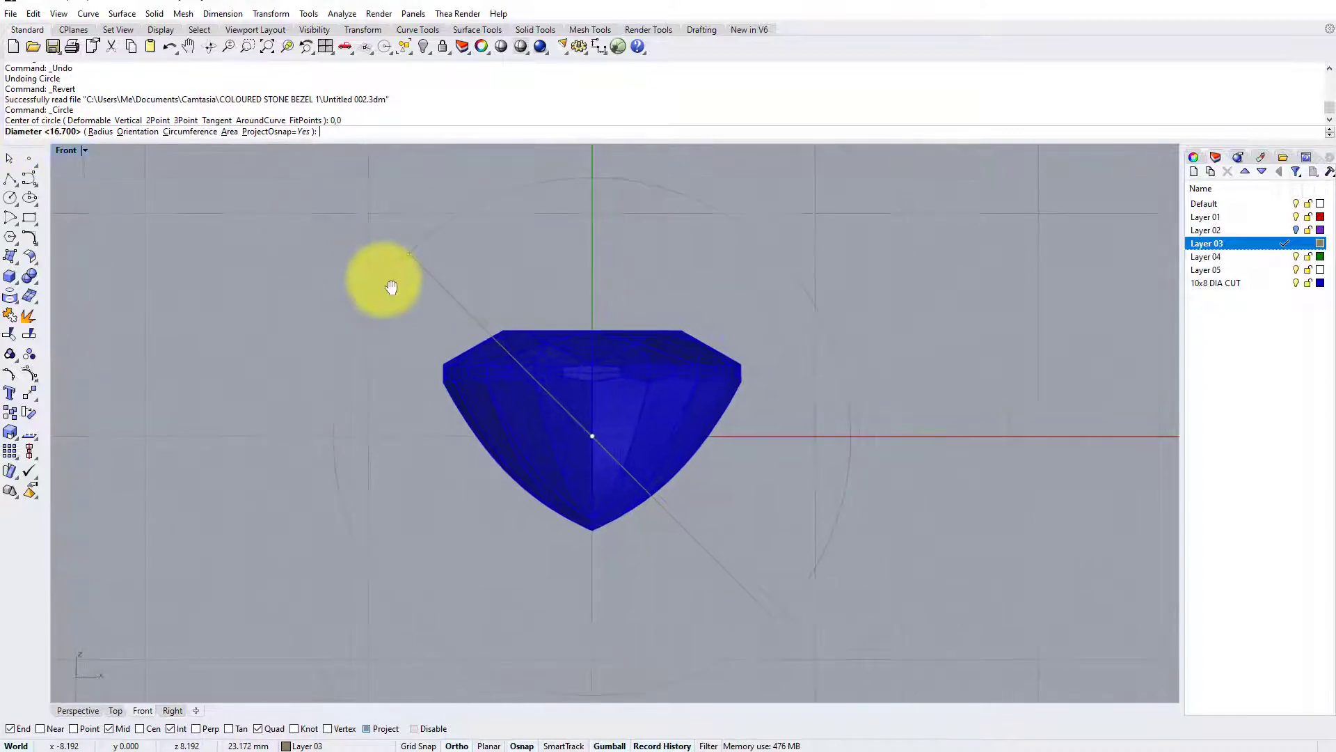
type("10")
key("Return")
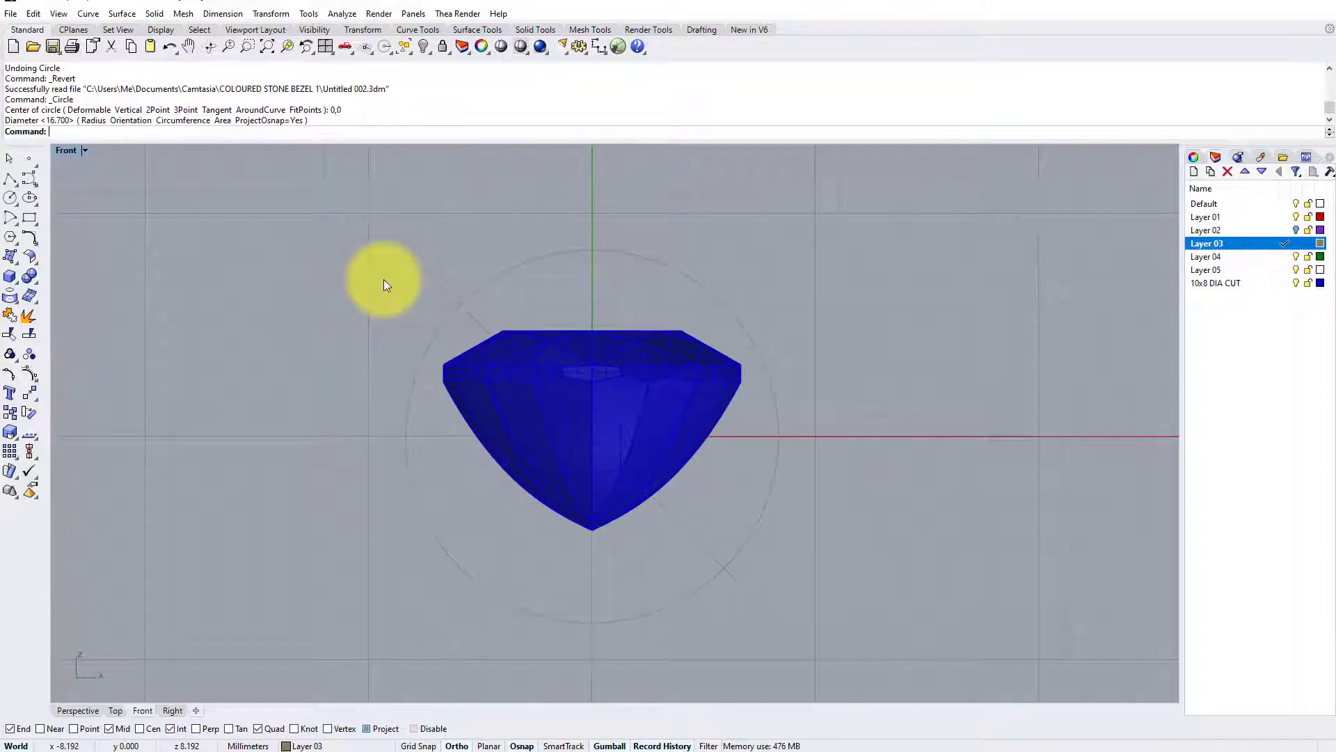
Step: Move the gemstone from its bottom point up to the top quadrant of the circle
right_click_drag(384, 281, 634, 304)
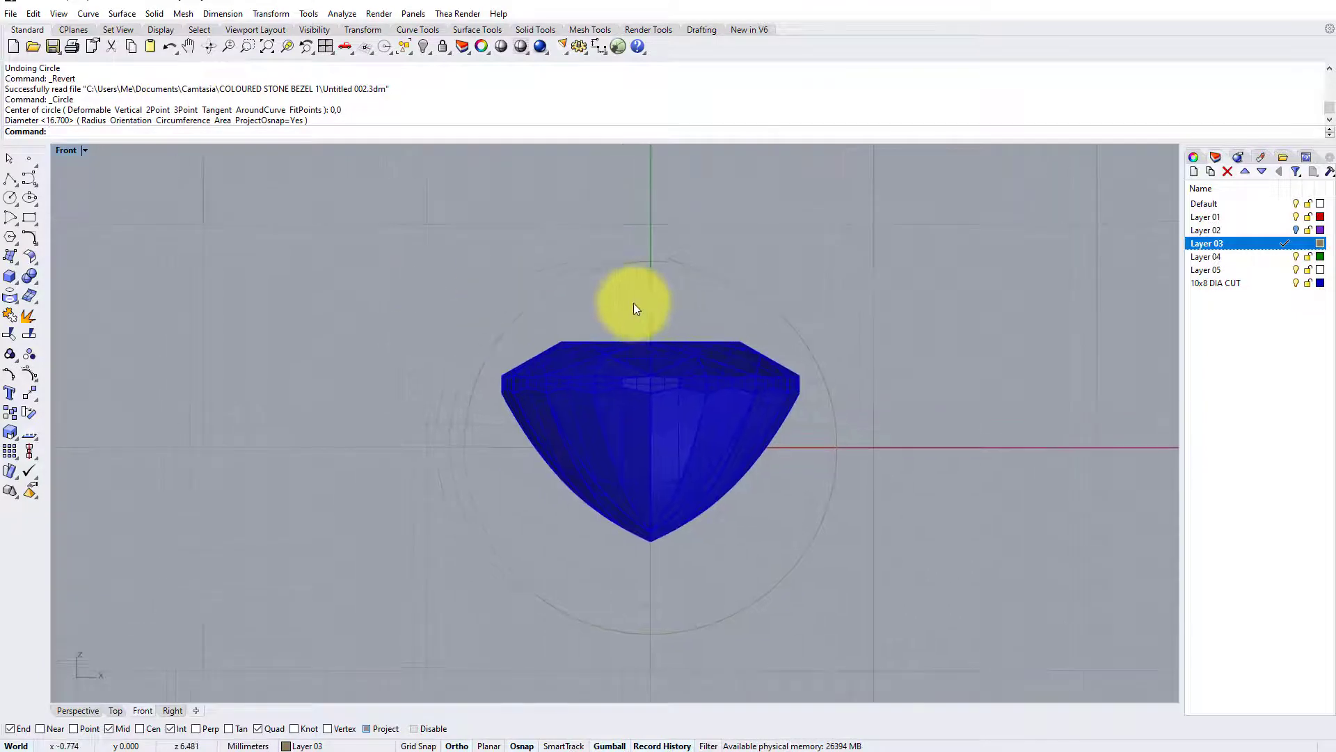
left_click(695, 366)
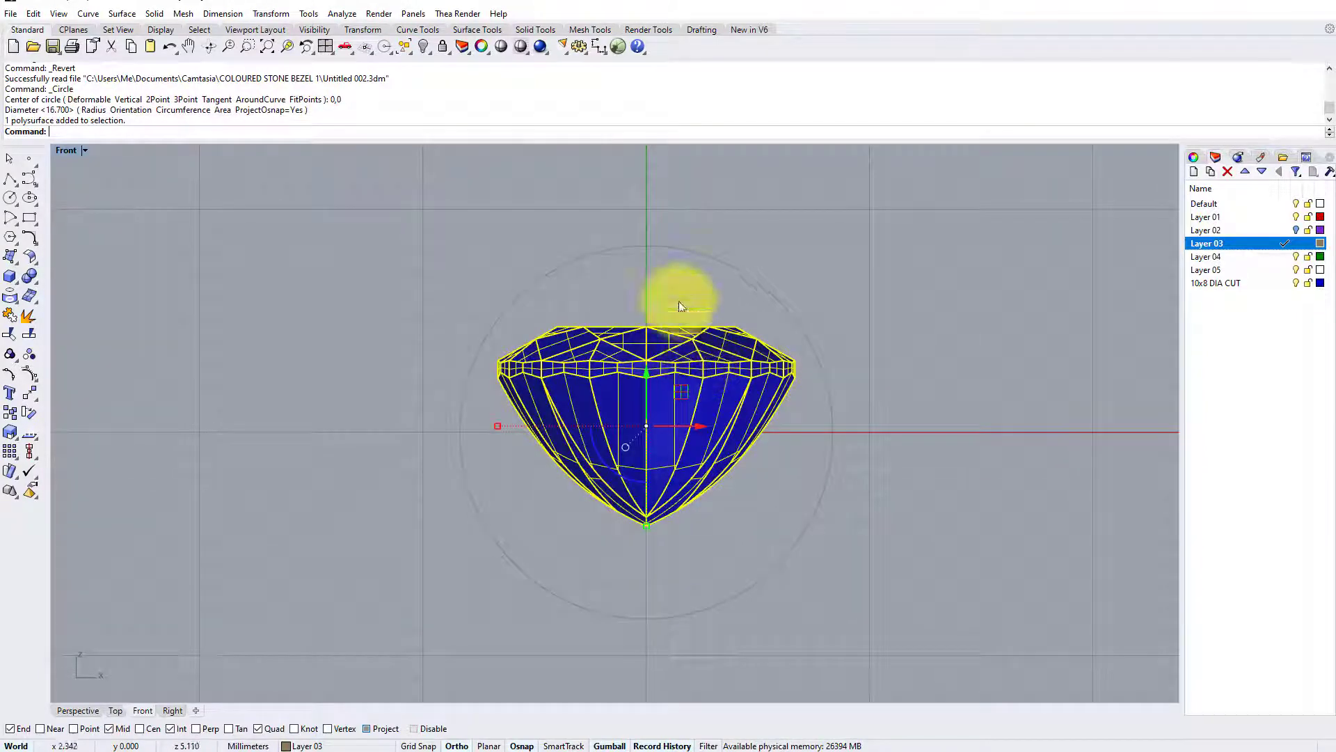
left_click(277, 17)
left_click(286, 27)
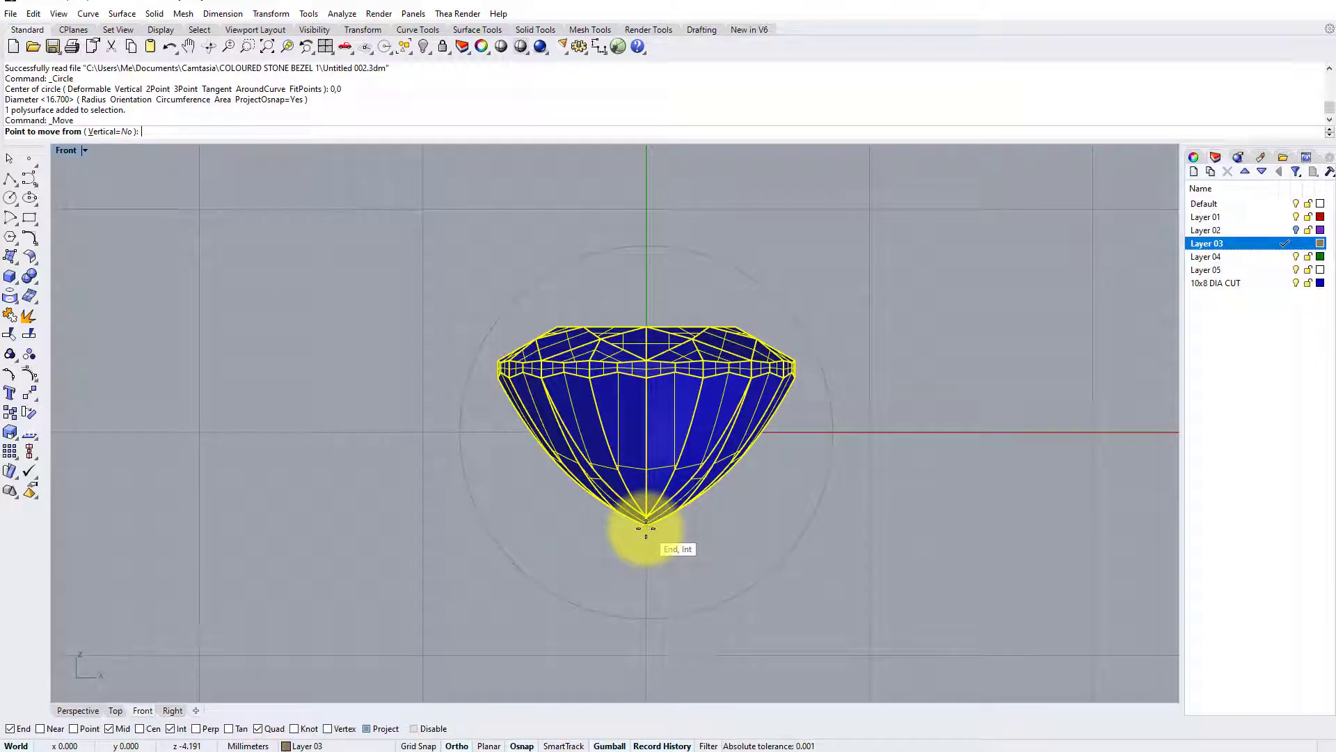
left_click(646, 528)
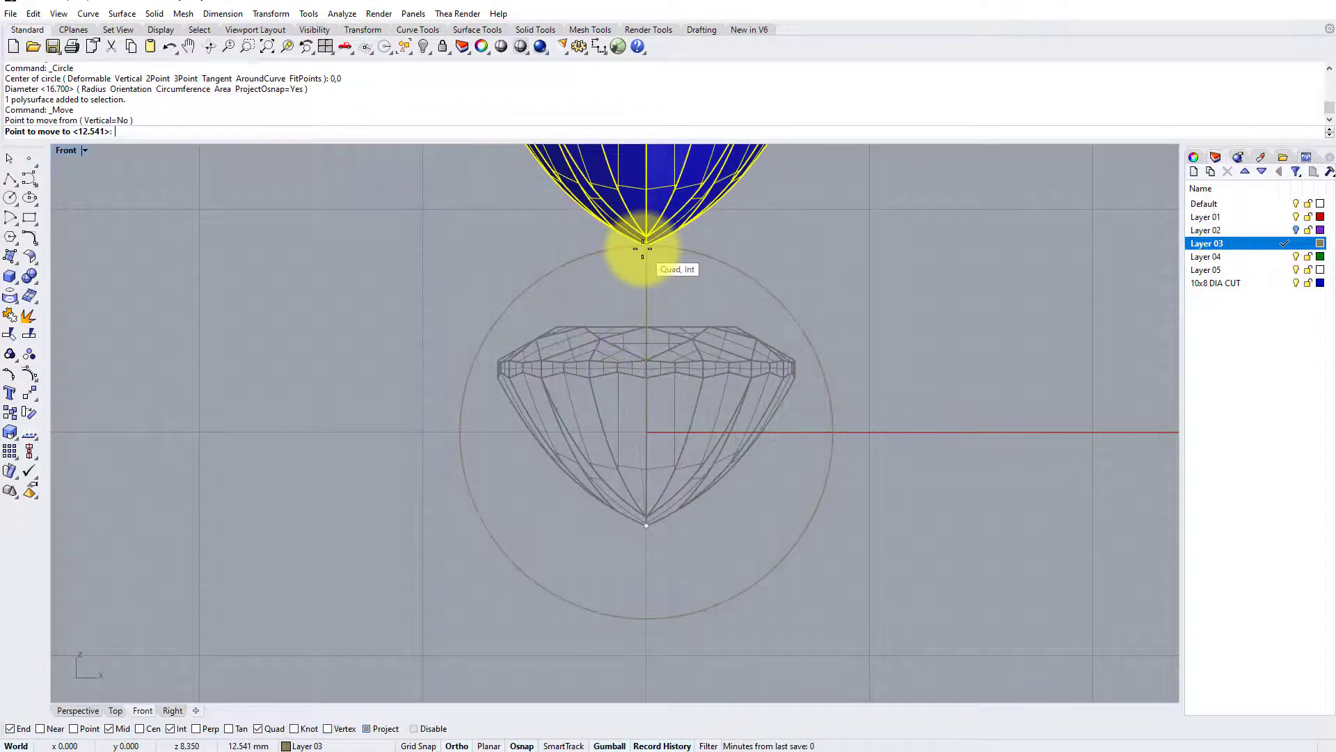
left_click(643, 249)
Step: Raise the gemstone straight up by 1 mm, away from the circle
right_click_drag(850, 245, 863, 330)
scroll(875, 342, "down", 2)
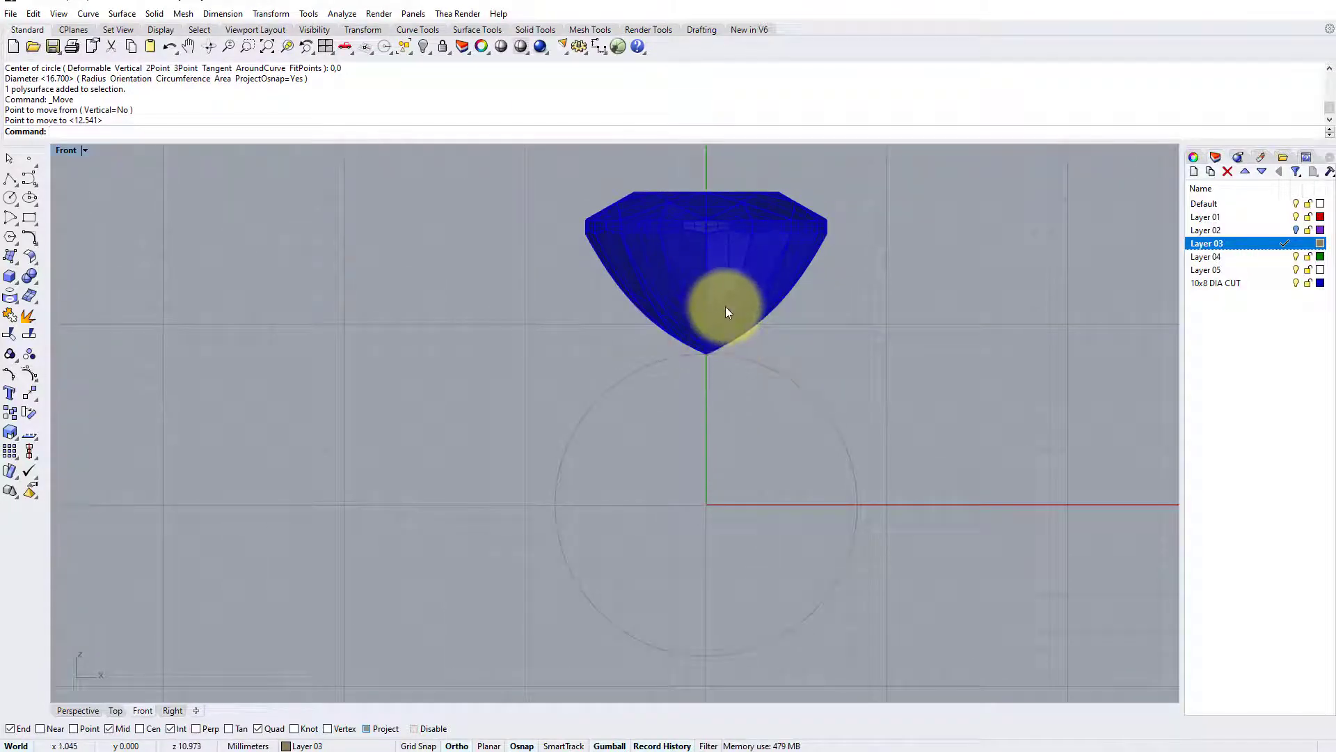
right_click_drag(725, 306, 721, 298)
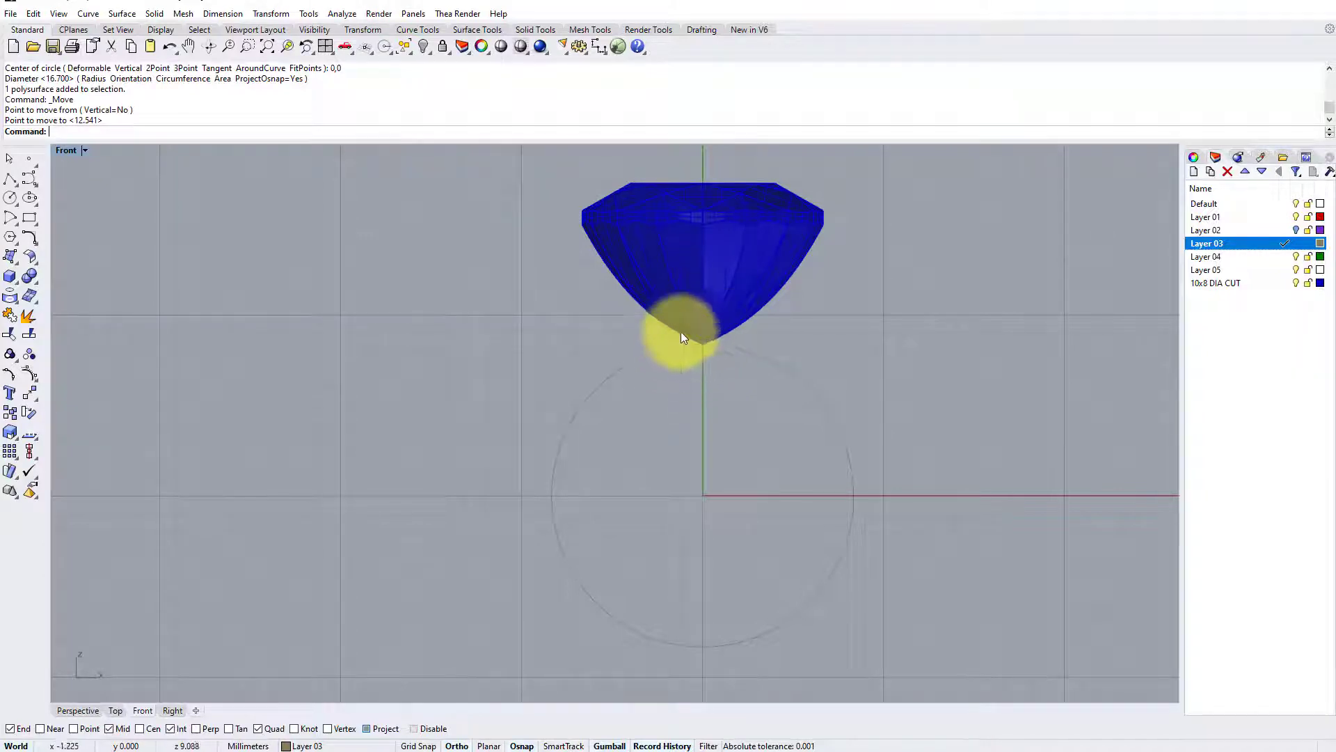
left_click(705, 300)
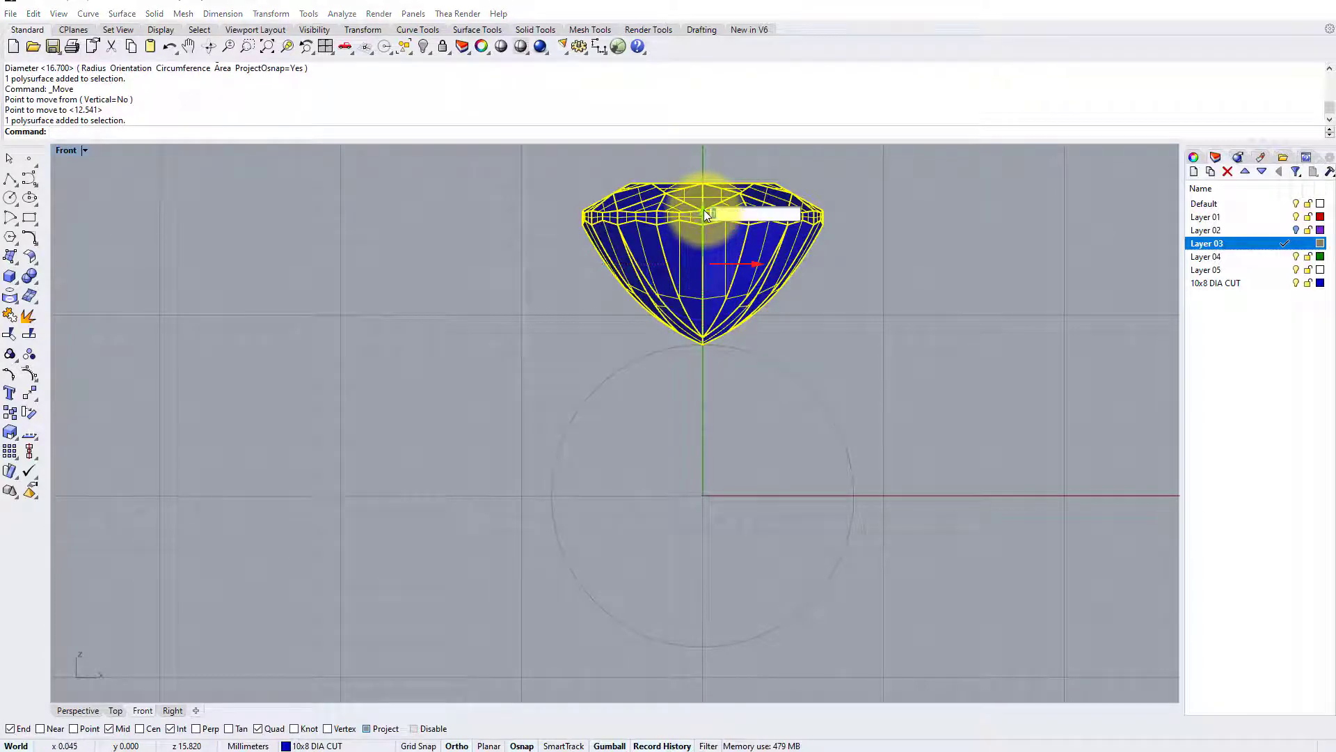
left_click(895, 307)
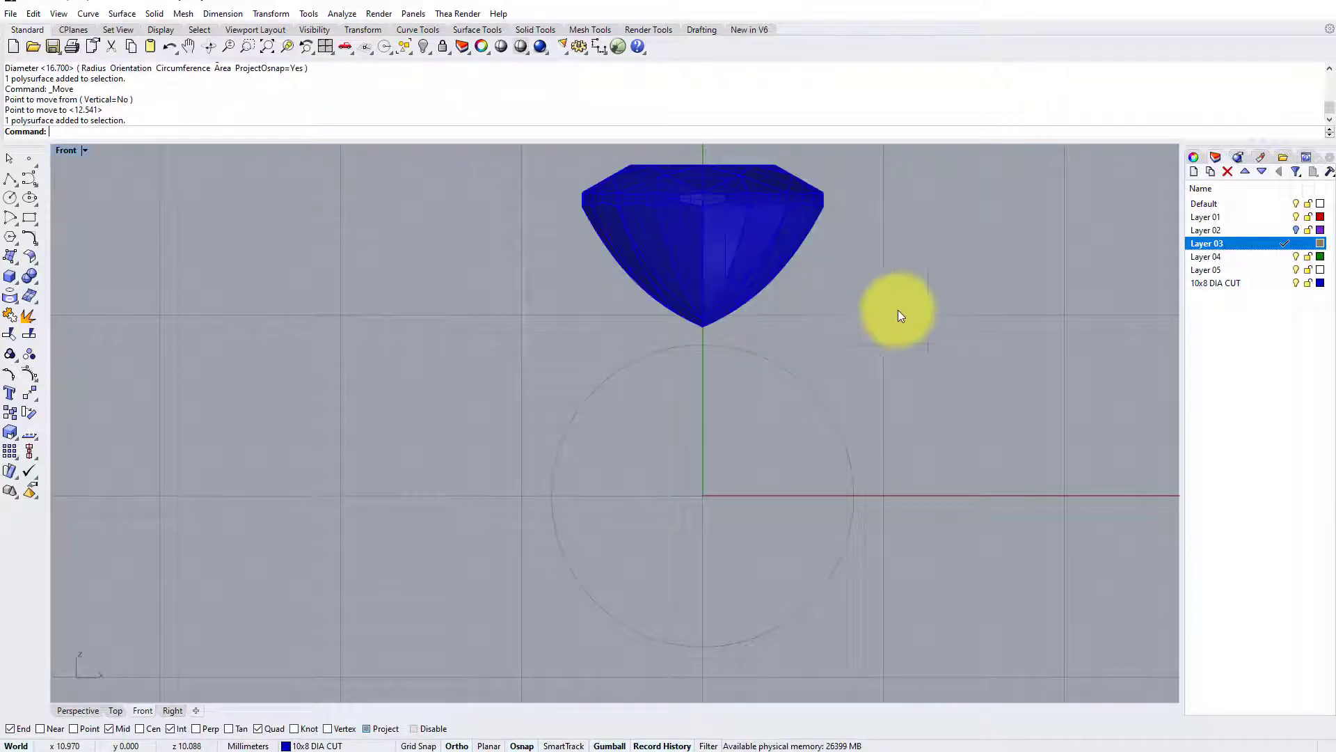
scroll(707, 320, "up", 3)
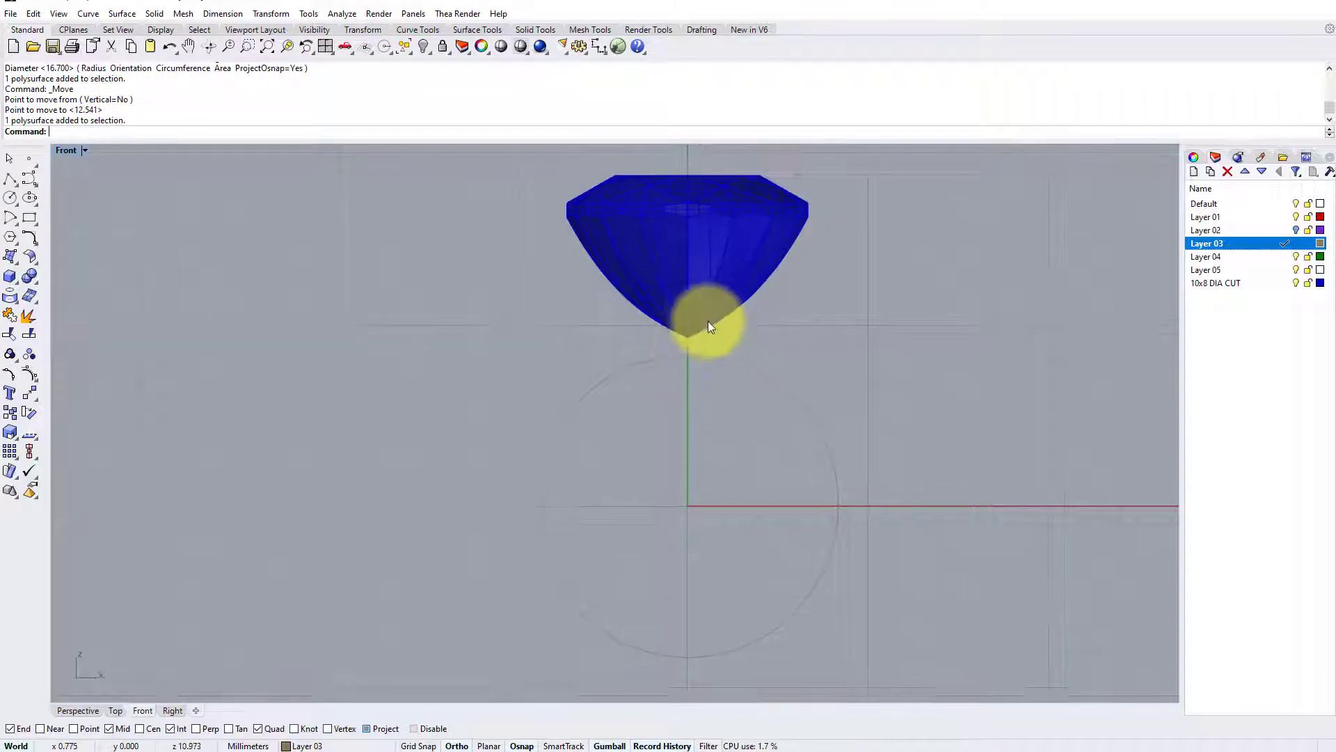
left_click(222, 14)
left_click(236, 26)
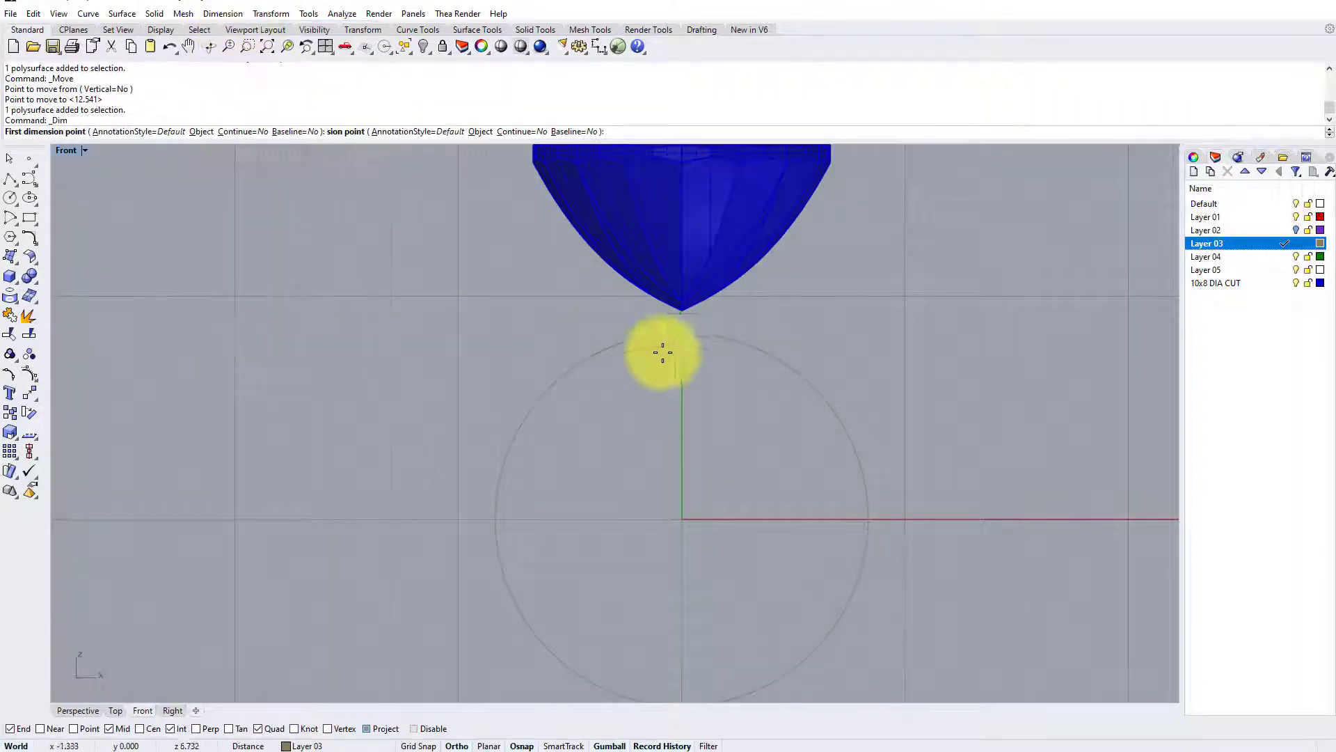
left_click(691, 311)
key("Escape")
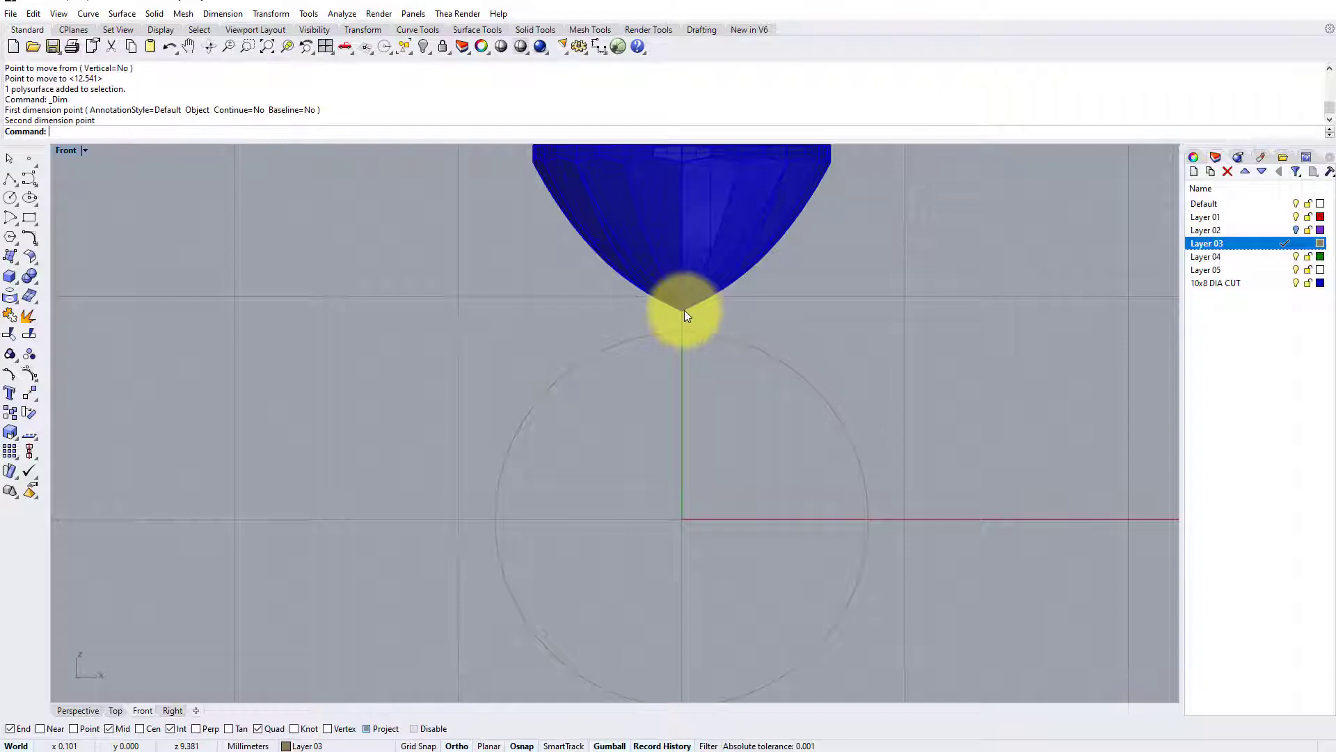
Step: Dimension the vertical gap between the stone's bottom point and the circle's top quadrant, placing the dimension beside the circle
right_click(683, 311)
left_click(683, 311)
left_click(682, 333)
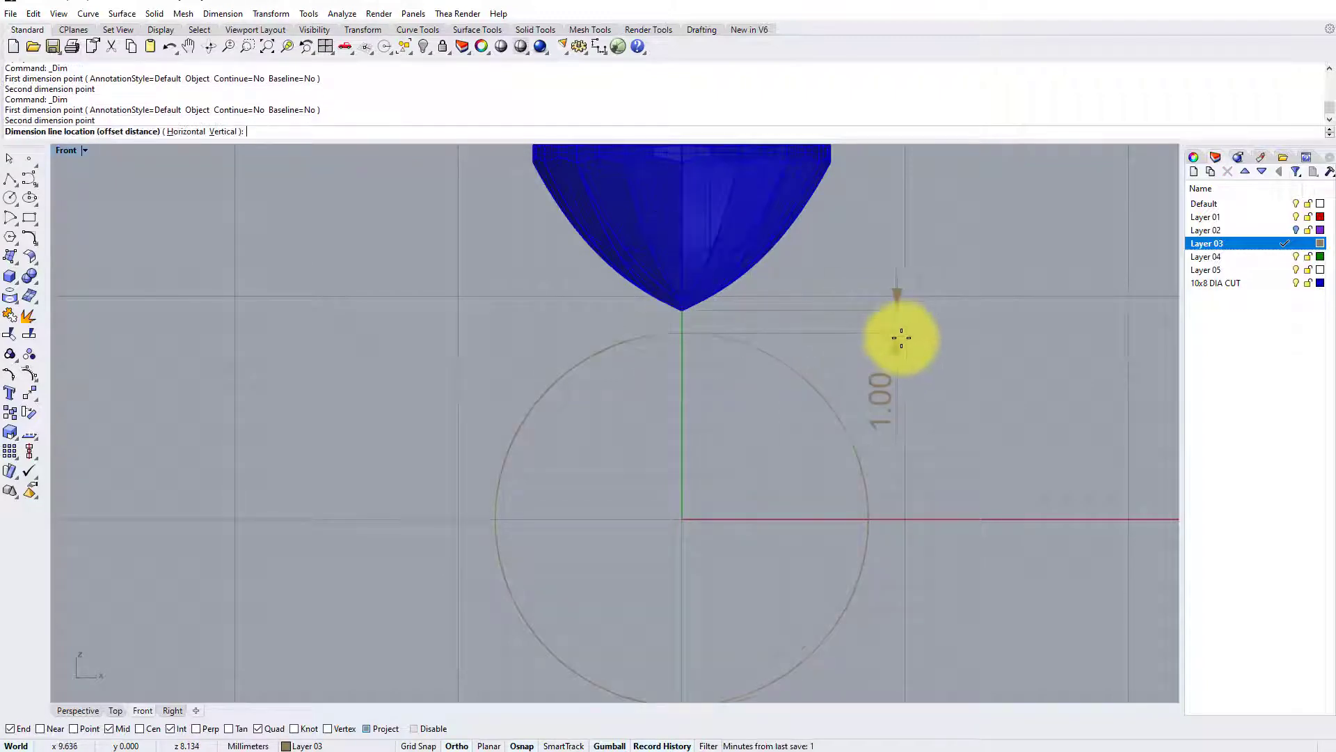
left_click(910, 333)
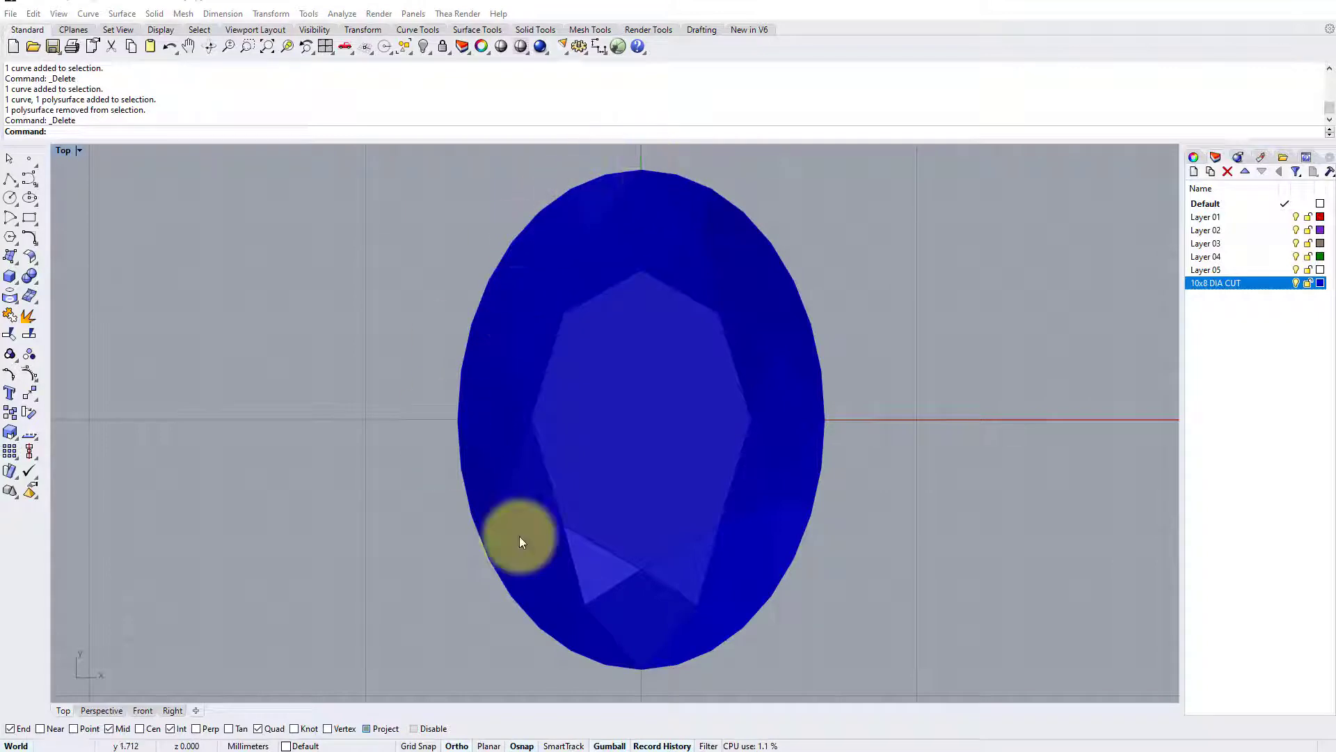
Step: Draw an ellipse centred at 0,0 in the Top view, with its axes reaching the end and side of the stone's outline
left_click(29, 196)
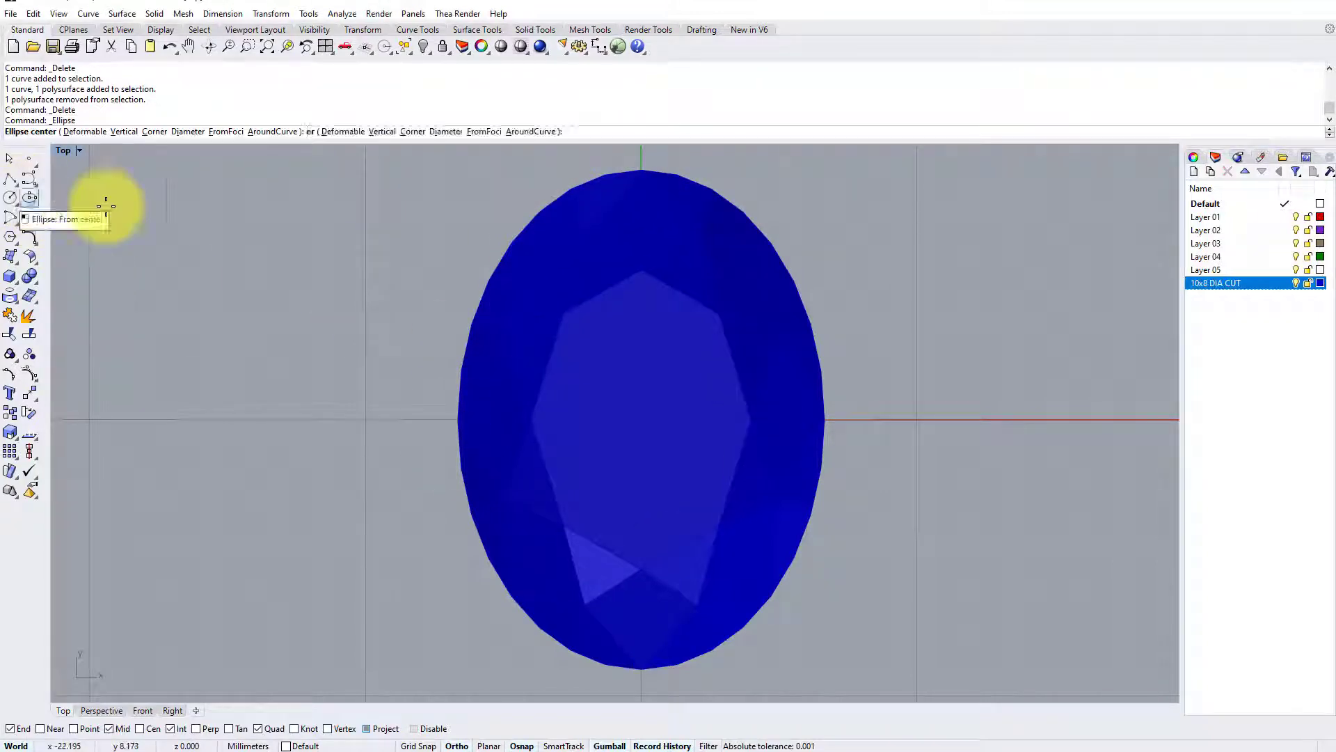
type("0,0")
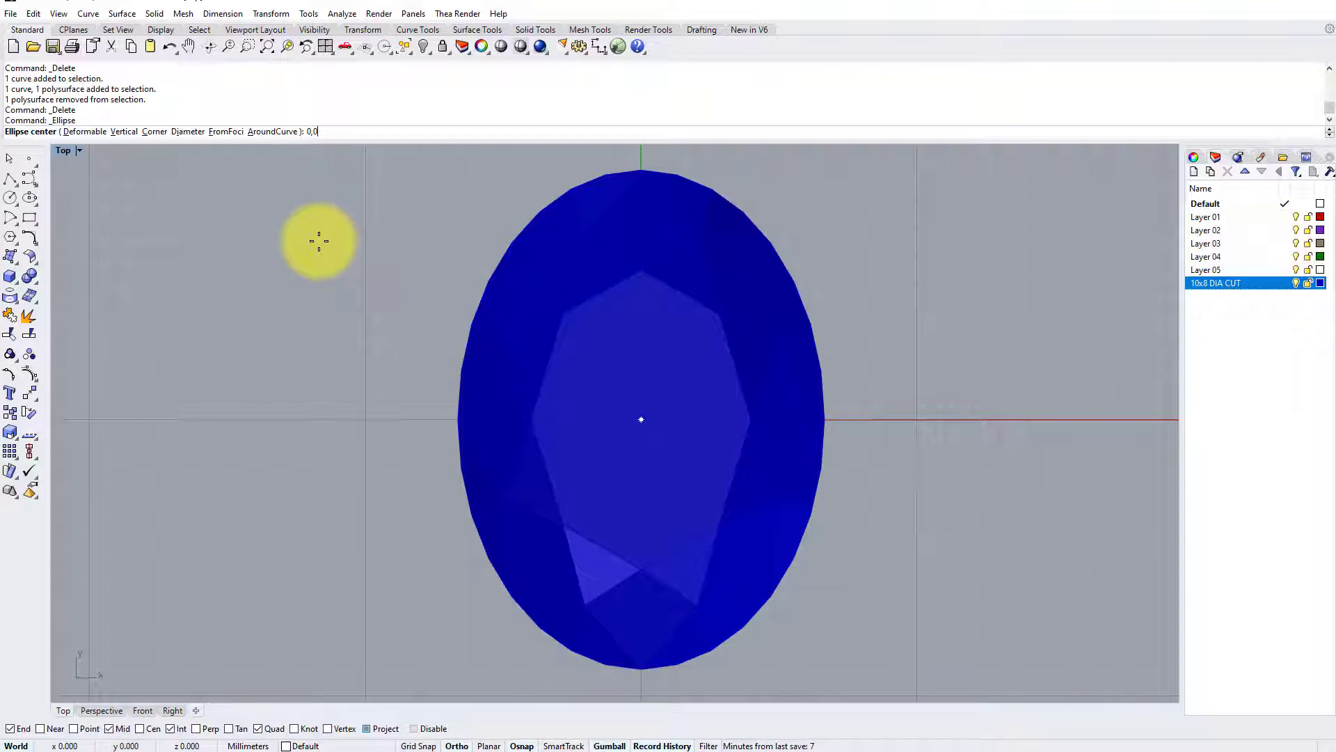
key("Return")
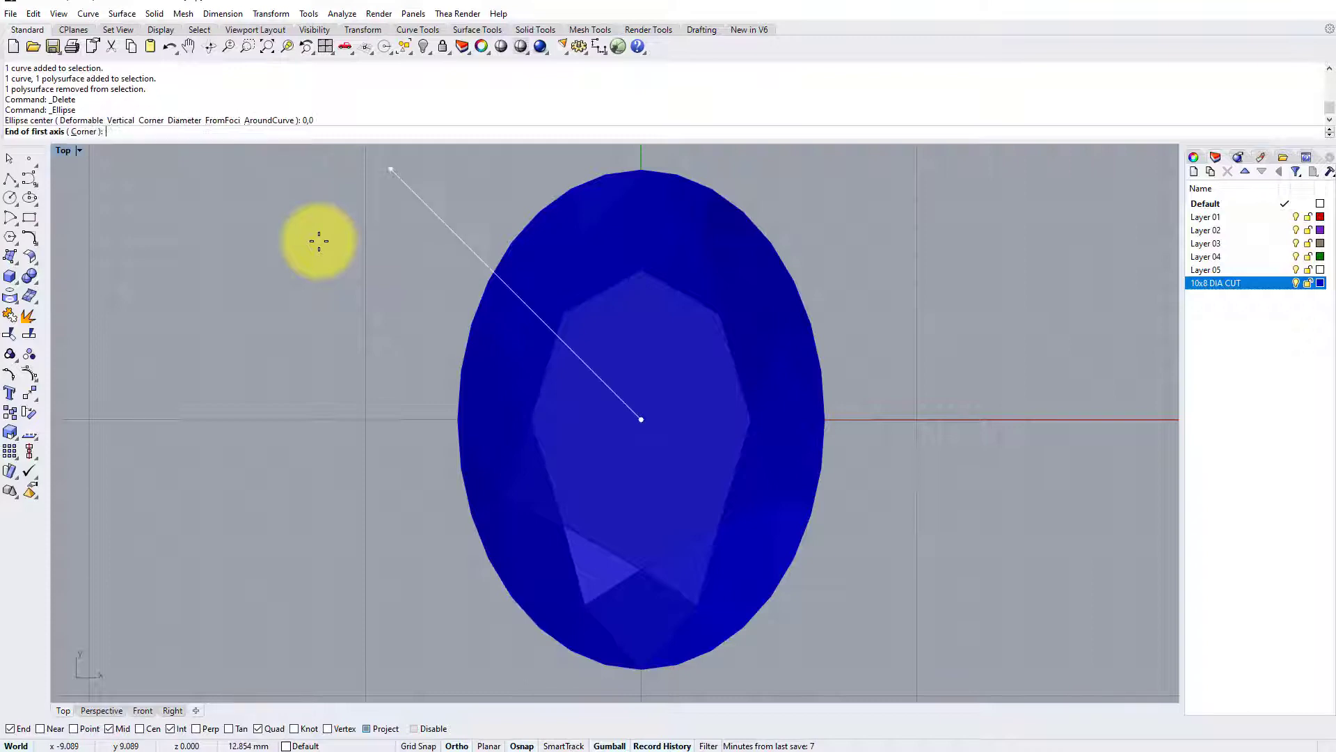
left_click(642, 172)
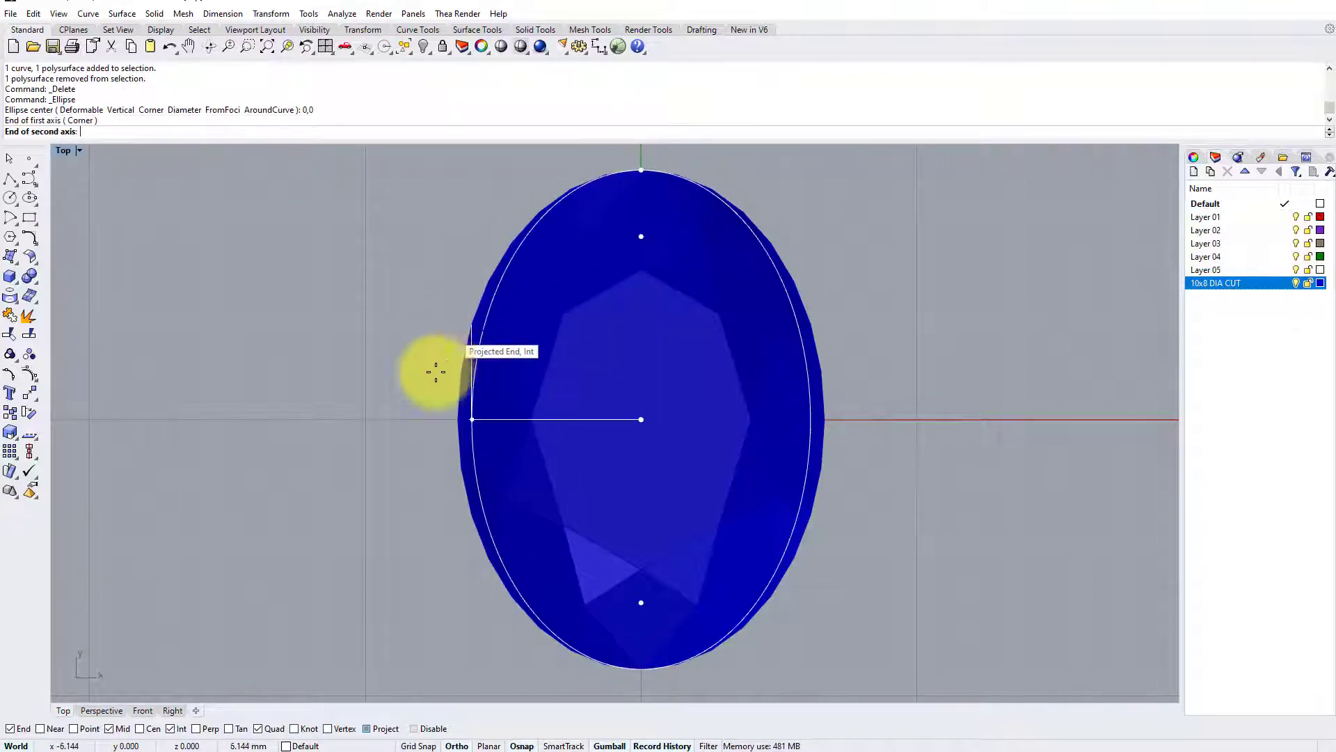
left_click(447, 418)
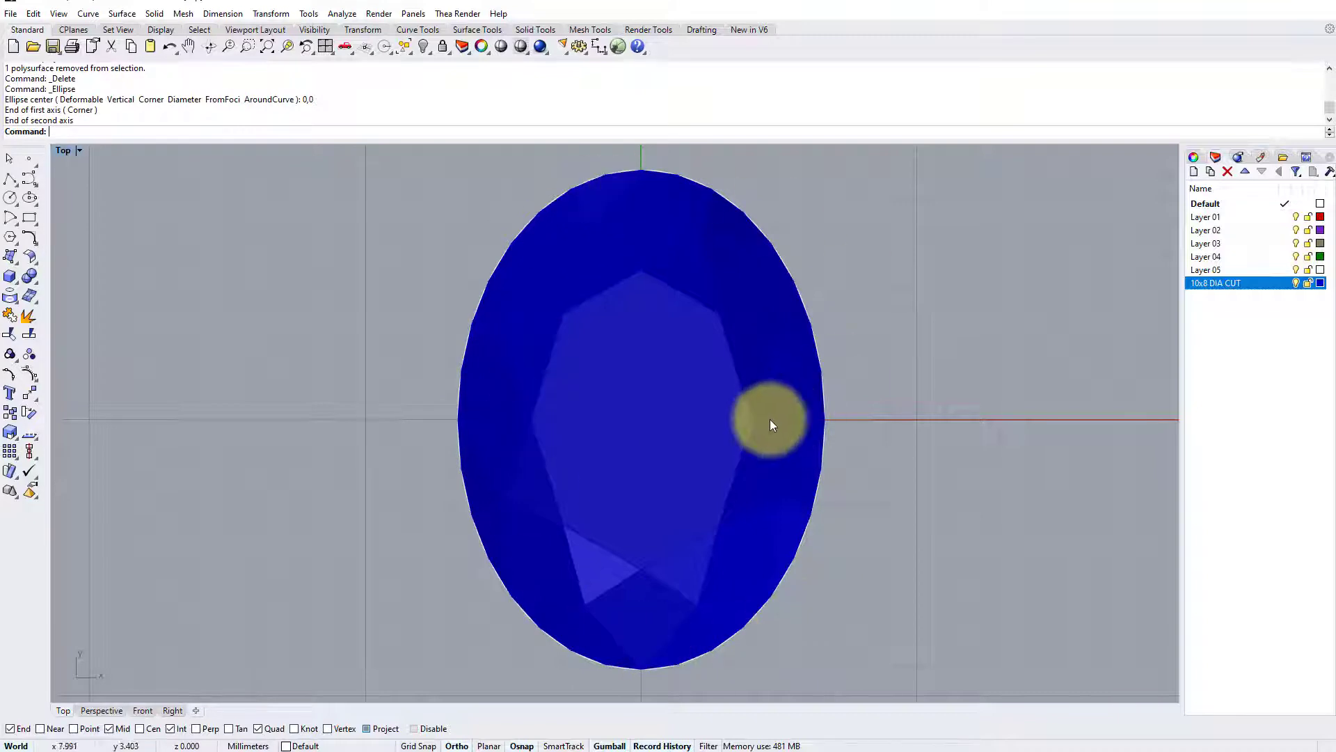
Step: Hide the 10x8 DIA CUT layer and offset the ellipse 0.1 mm inward
left_click(1296, 282)
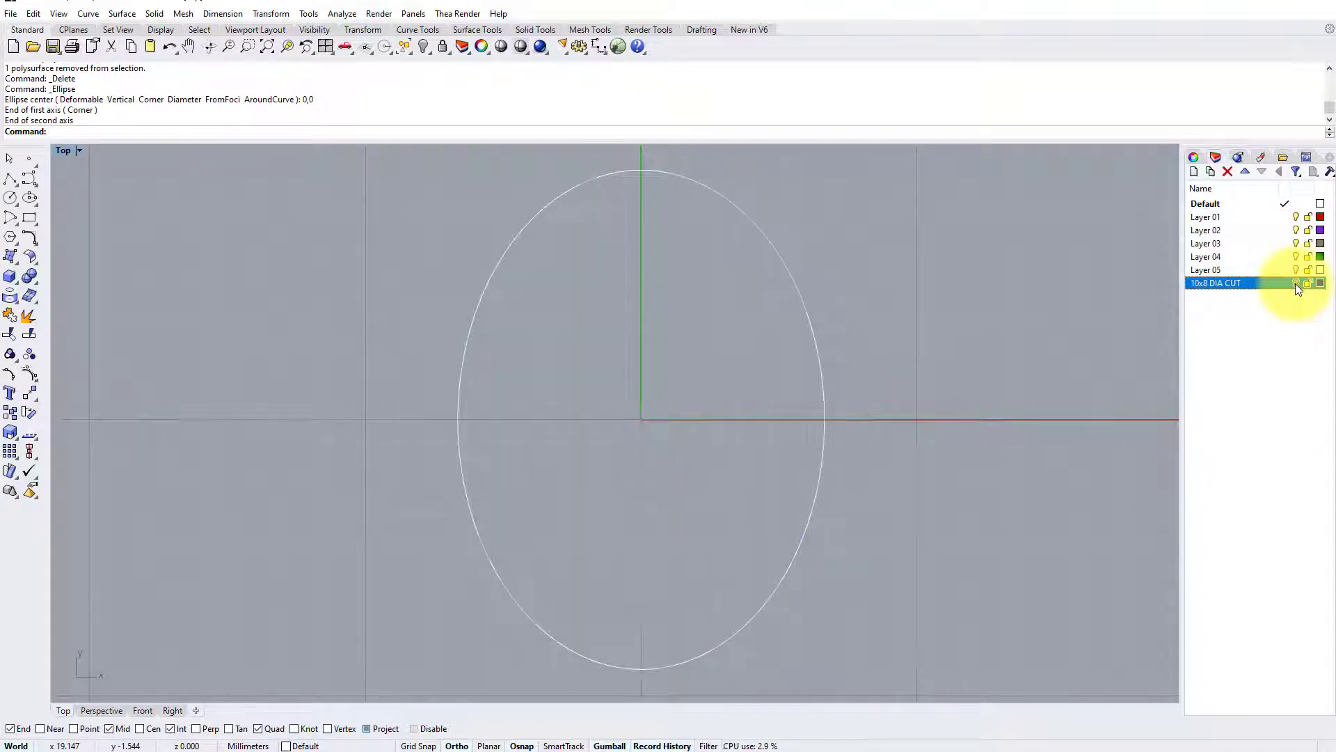
left_click(776, 253)
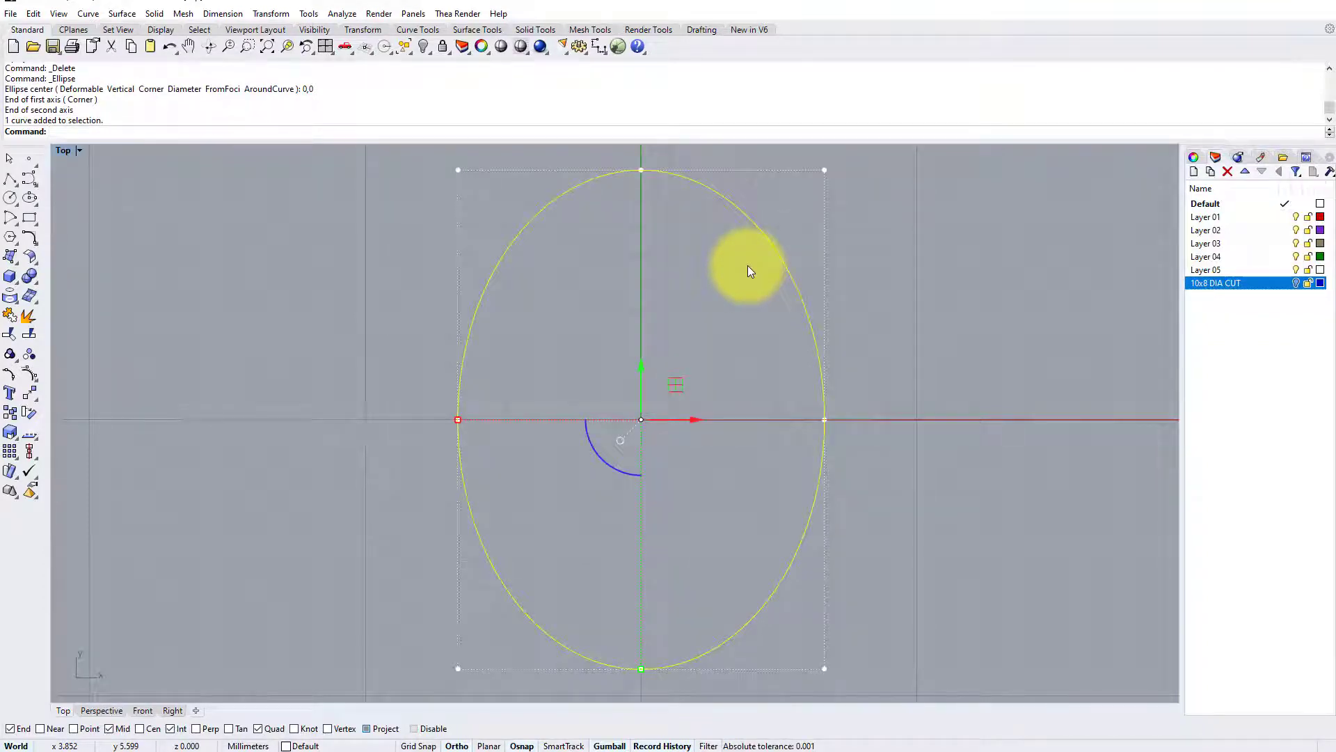
type("Offset")
key("Return")
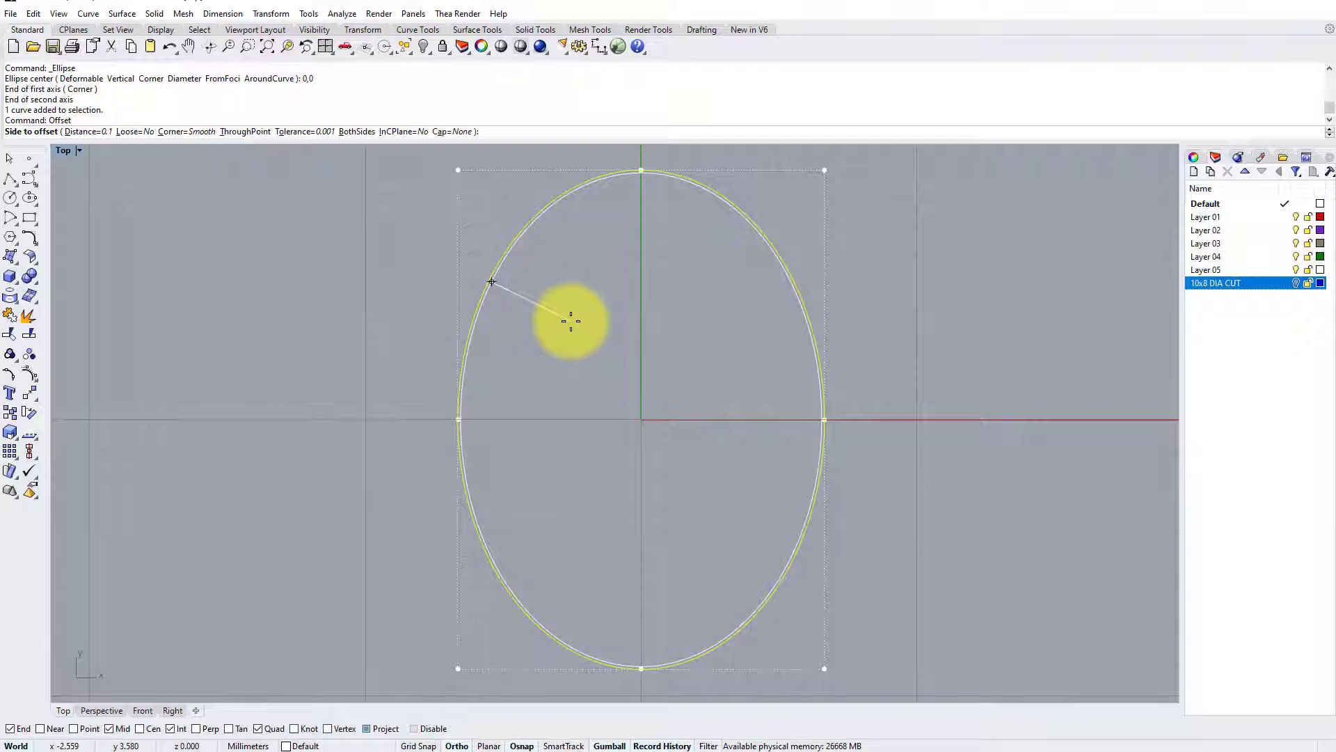
left_click(571, 320)
key("Escape")
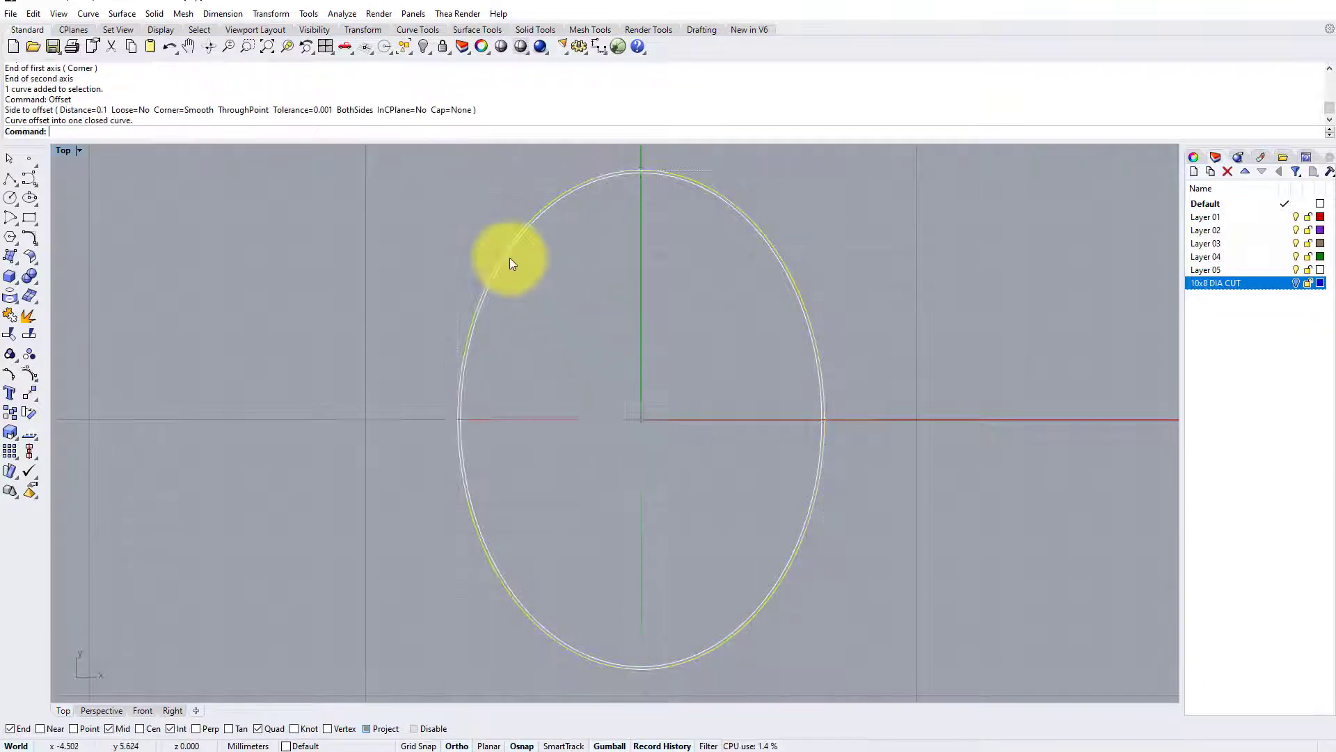
Step: Delete the original outer ellipse and select the remaining inner one
left_click(507, 251)
key("Delete")
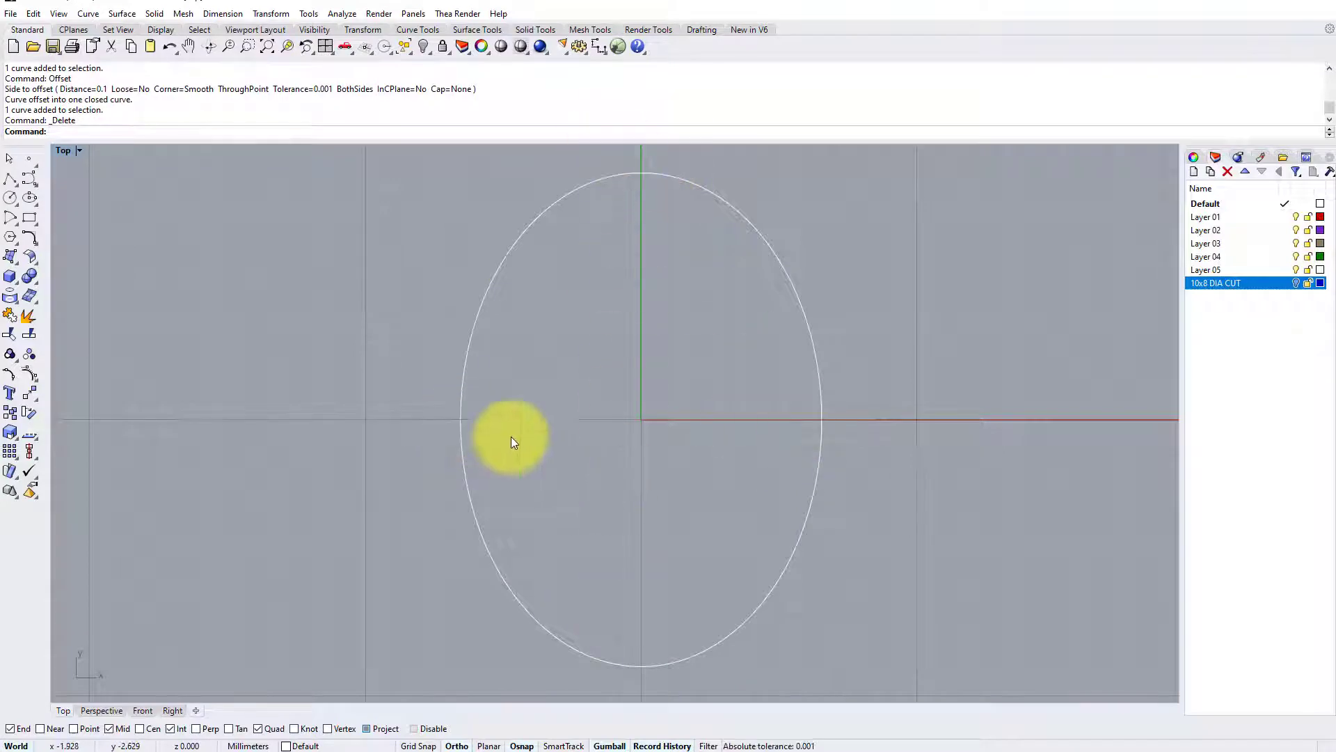
left_click(505, 262)
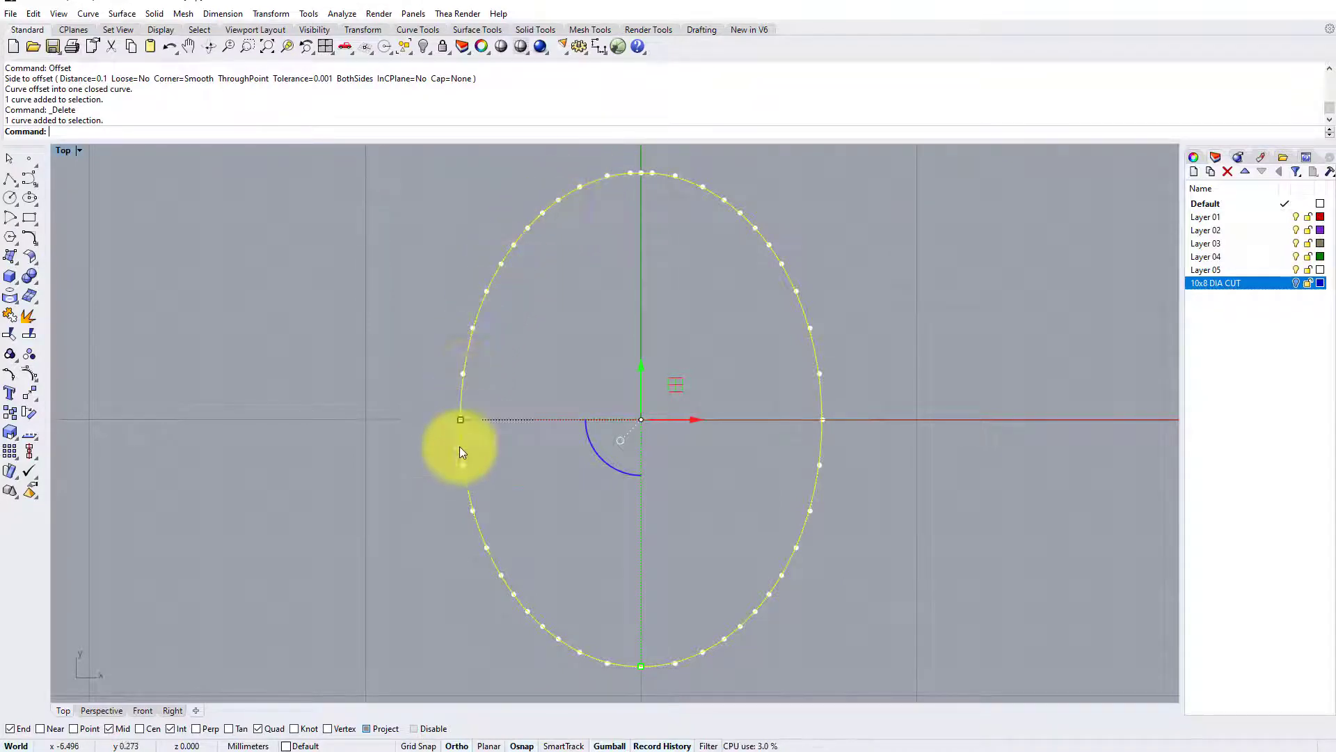
Step: Show the 10x8 DIA CUT layer and offset the ellipse 1 mm outward
left_click(1296, 286)
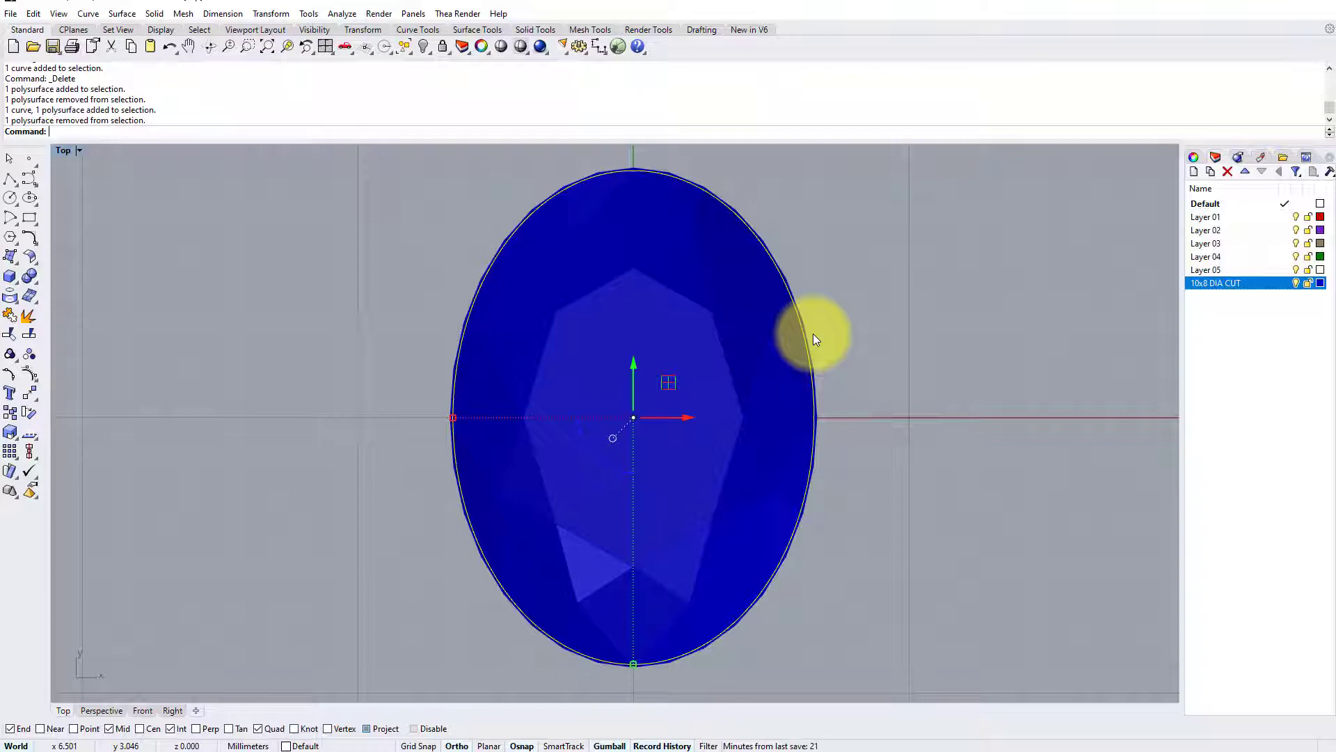
type("Off")
key("Return")
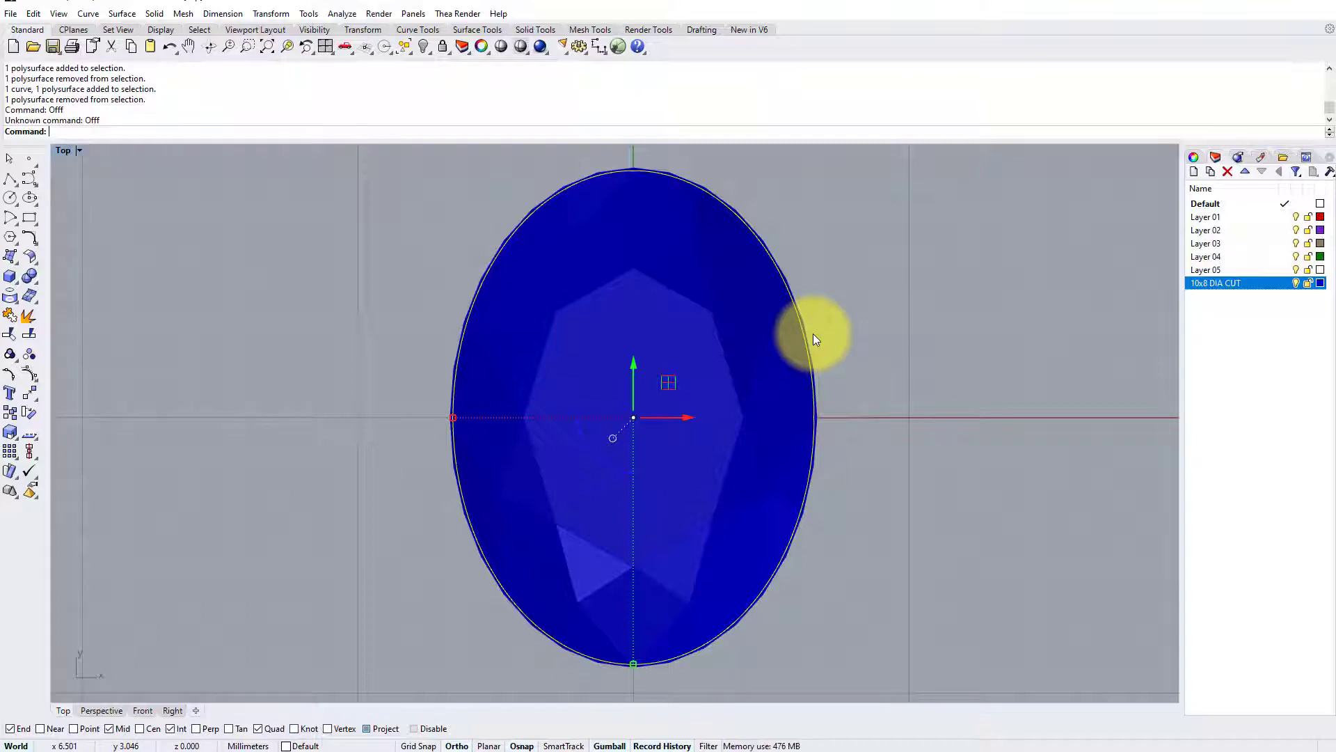
type("Offset")
key("Return")
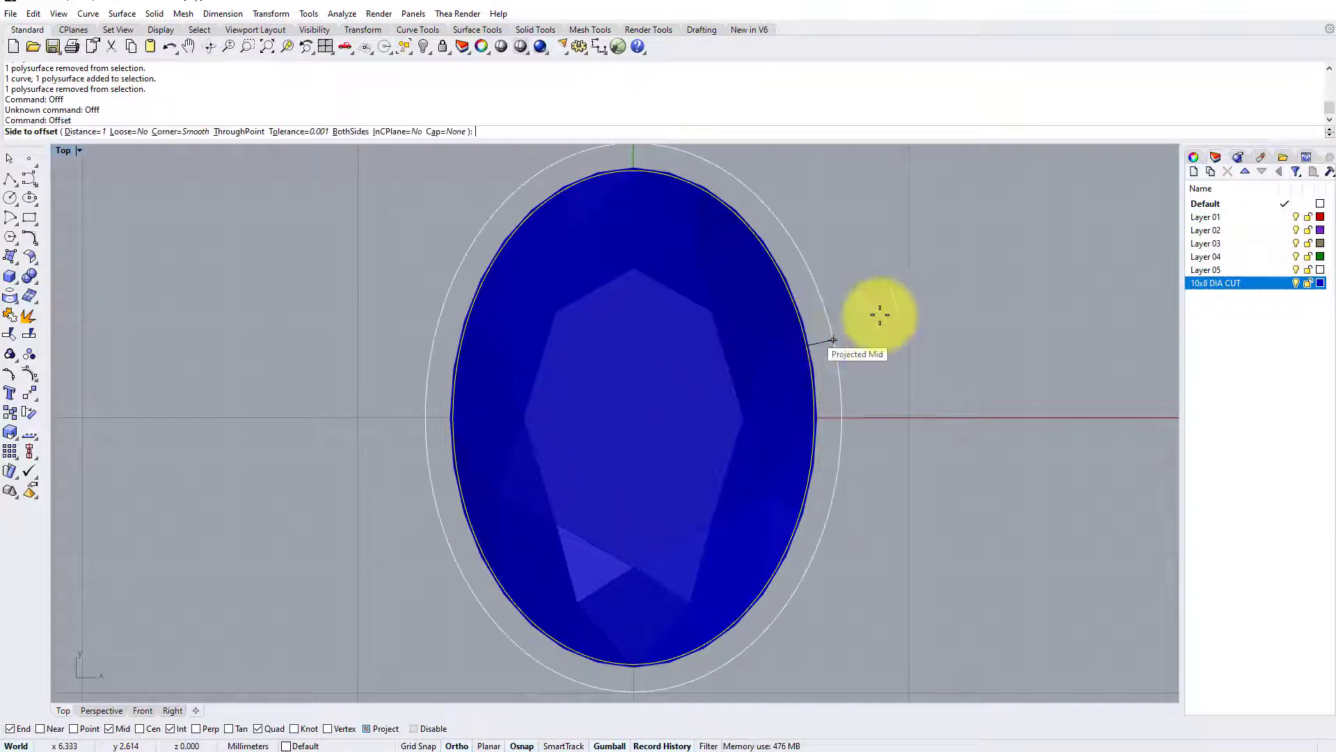
type("1")
key("Return")
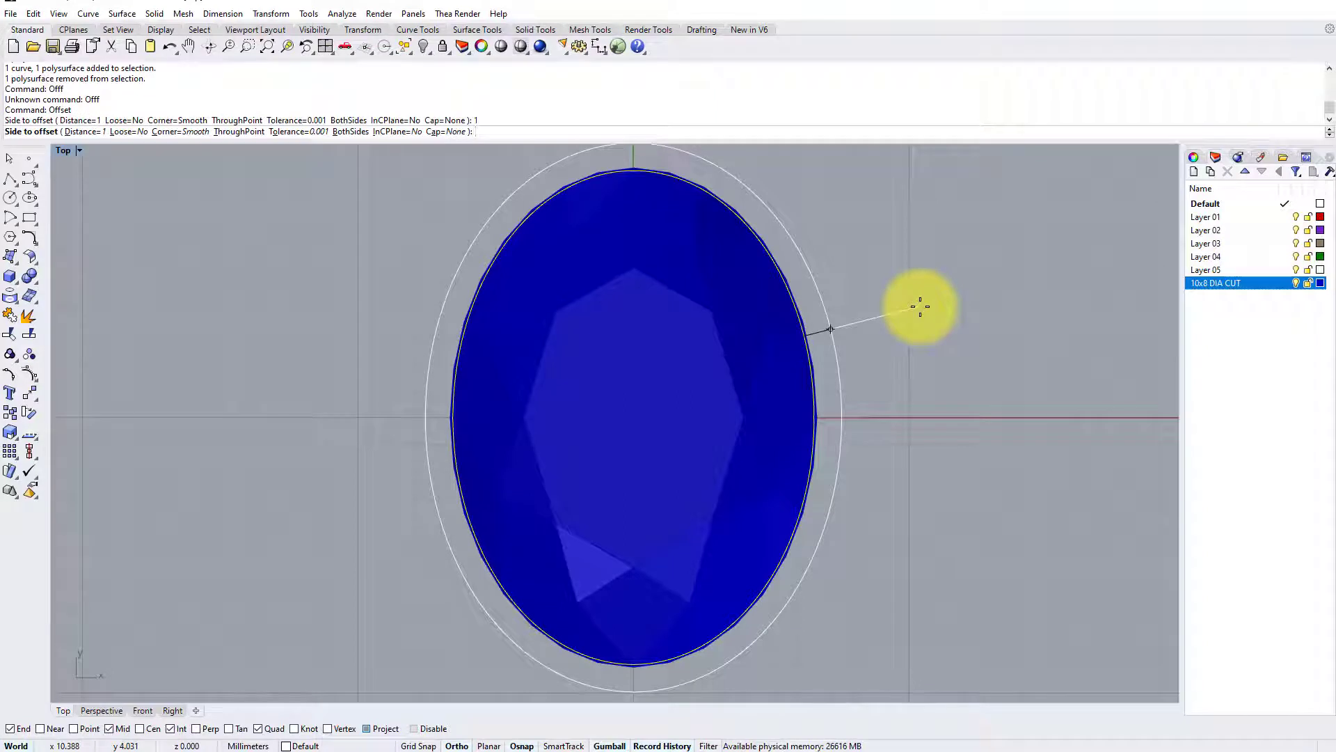
left_click(920, 307)
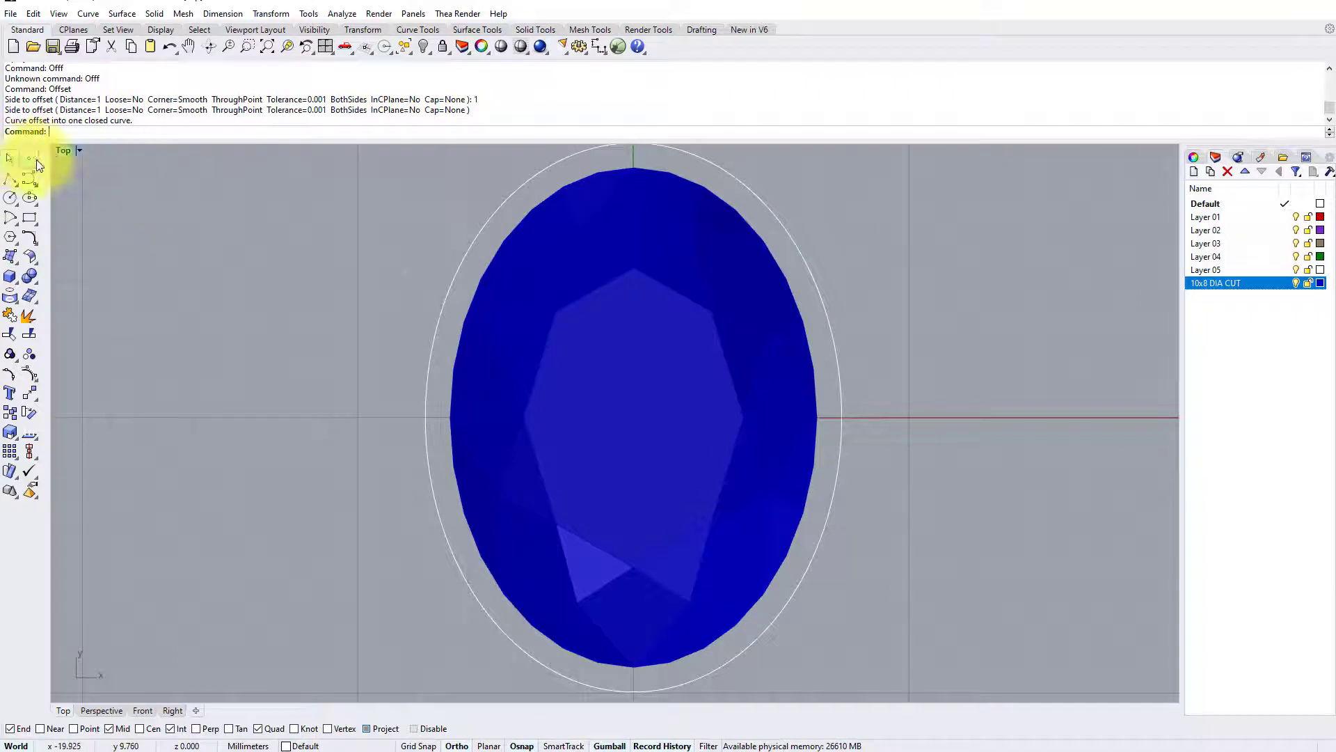
Step: Select both ellipses in the Front view and move them straight up to the lower edge of the stone's girdle
double_click(63, 148)
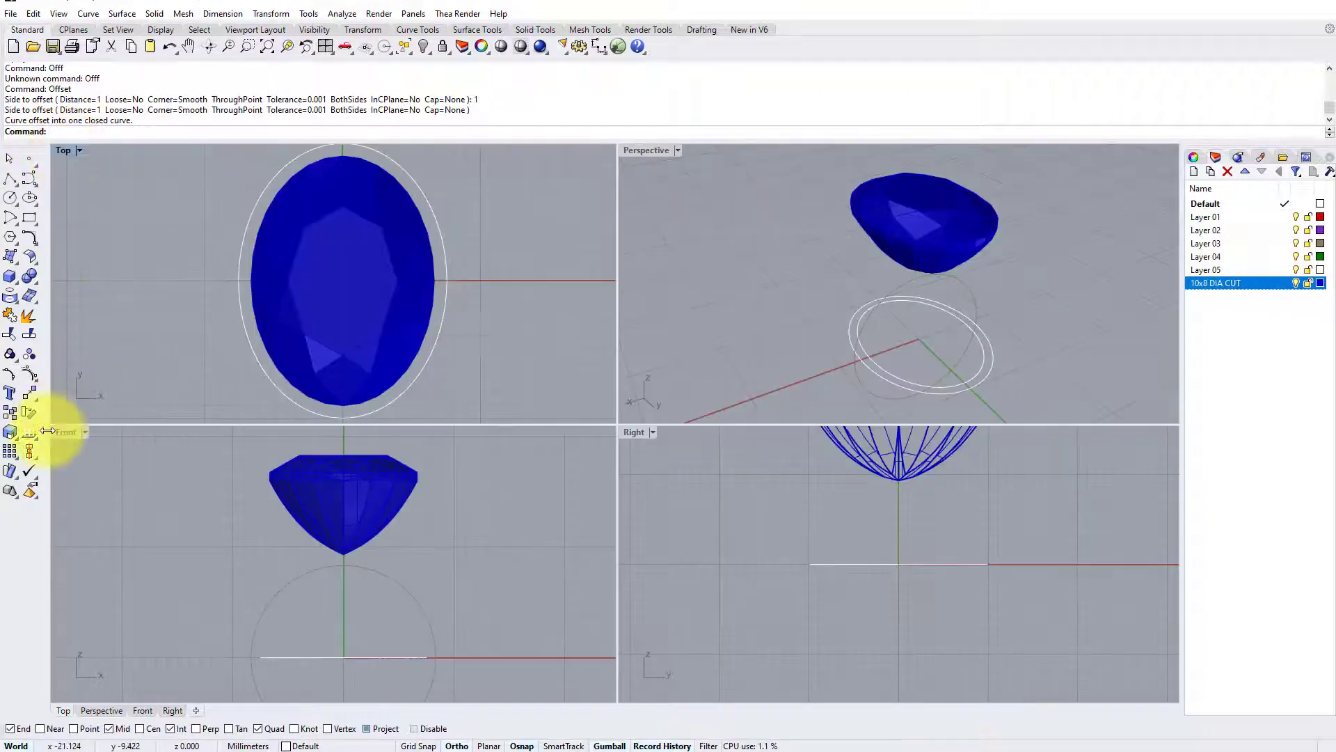
double_click(61, 432)
left_click_drag(367, 528, 845, 641)
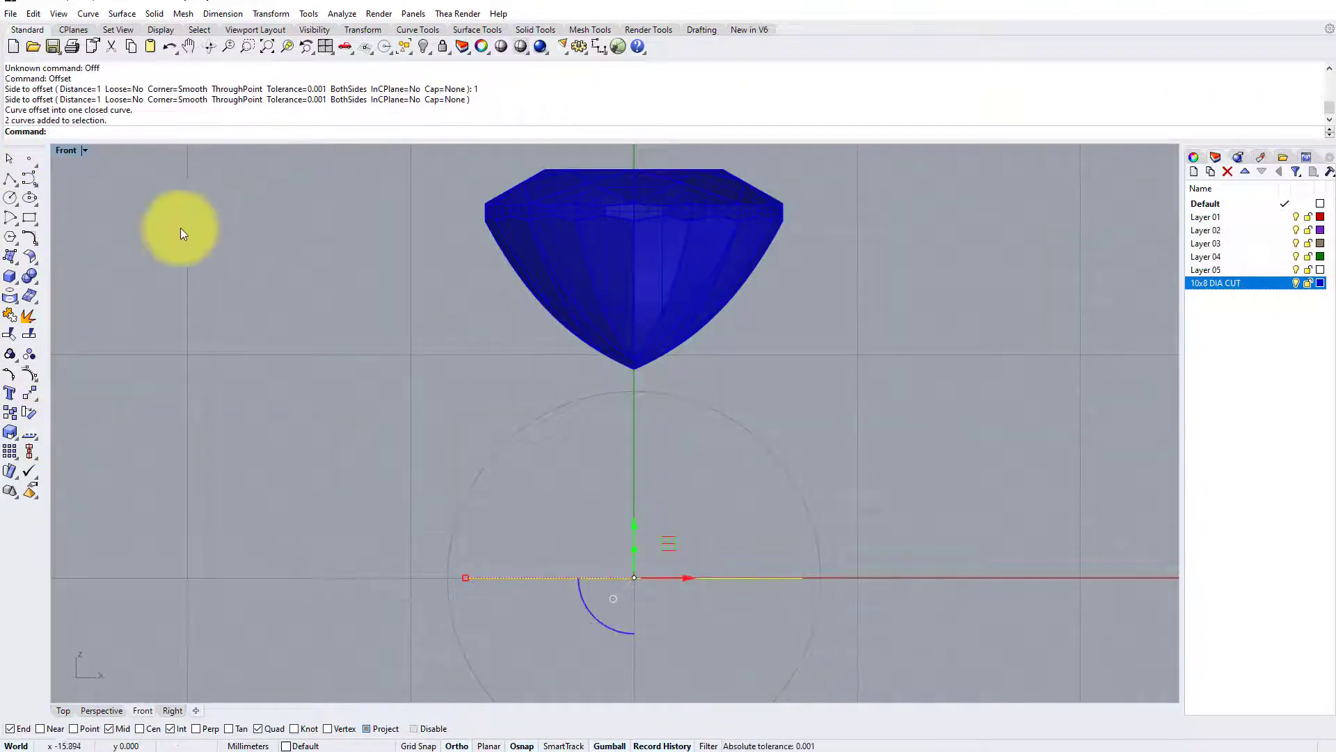
double_click(65, 151)
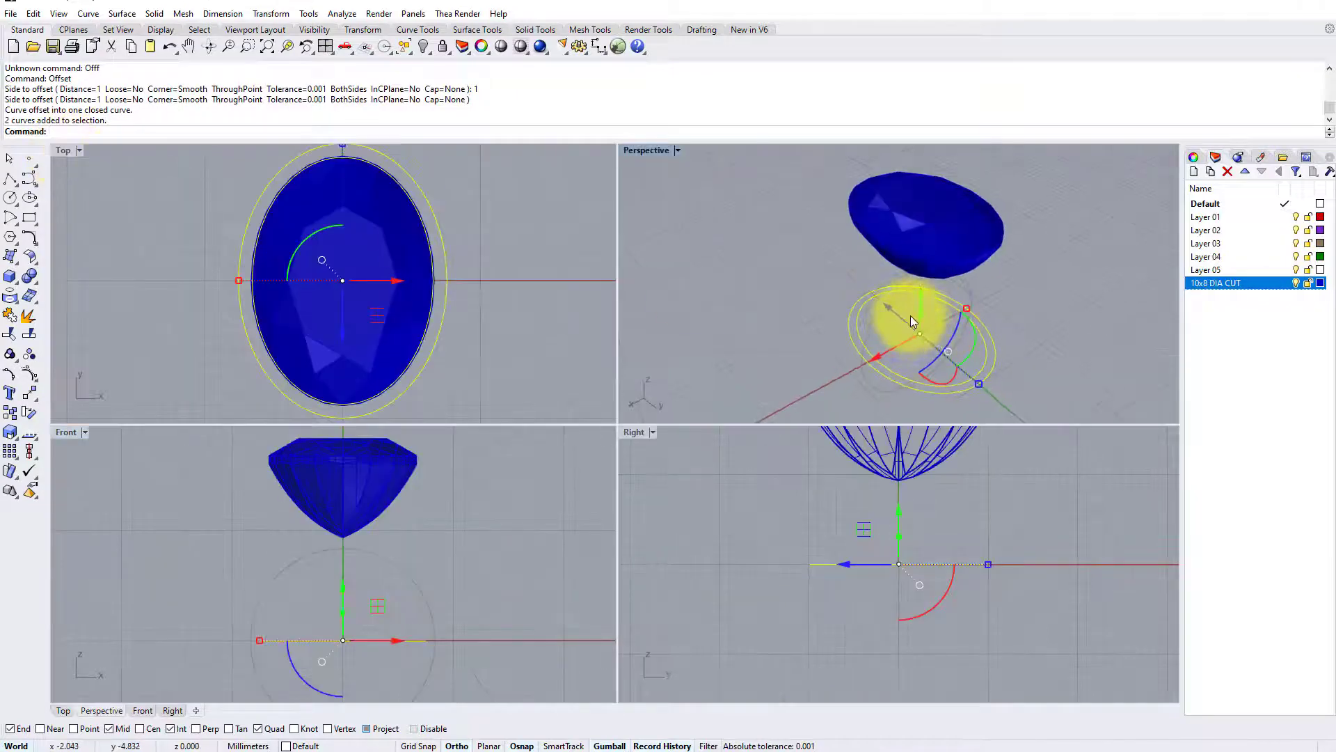
double_click(65, 433)
left_click_drag(636, 524, 731, 170)
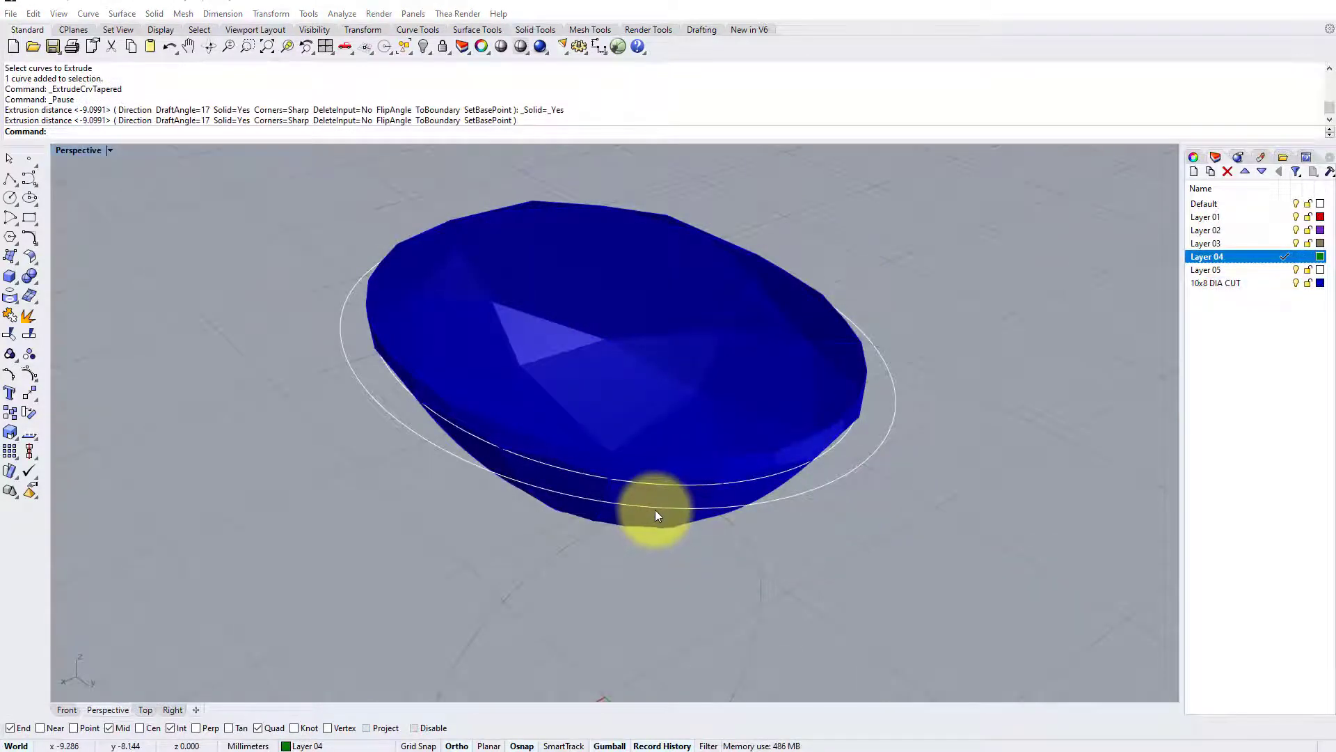
Step: Start a tapered solid extrusion of the outer ellipse with a draft angle of 17 degrees
right_click_drag(656, 511, 752, 301)
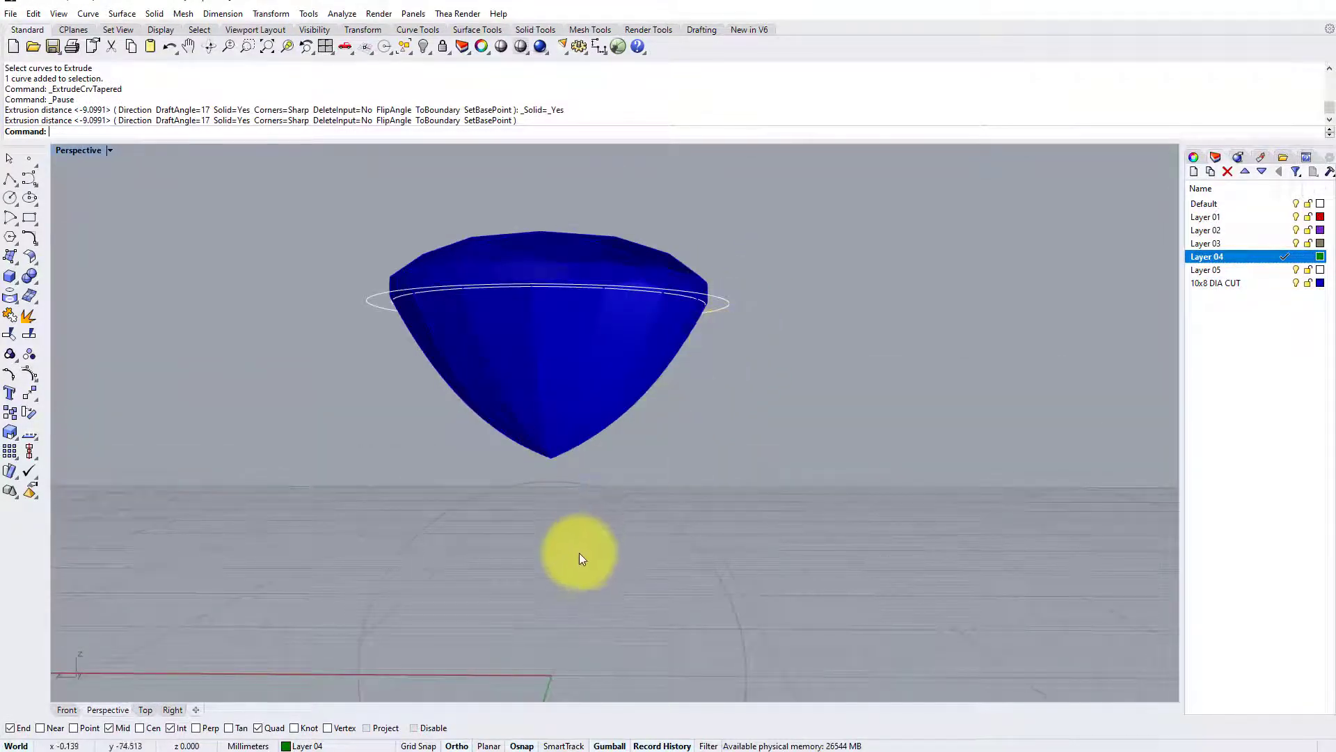
right_click_drag(519, 445, 700, 413)
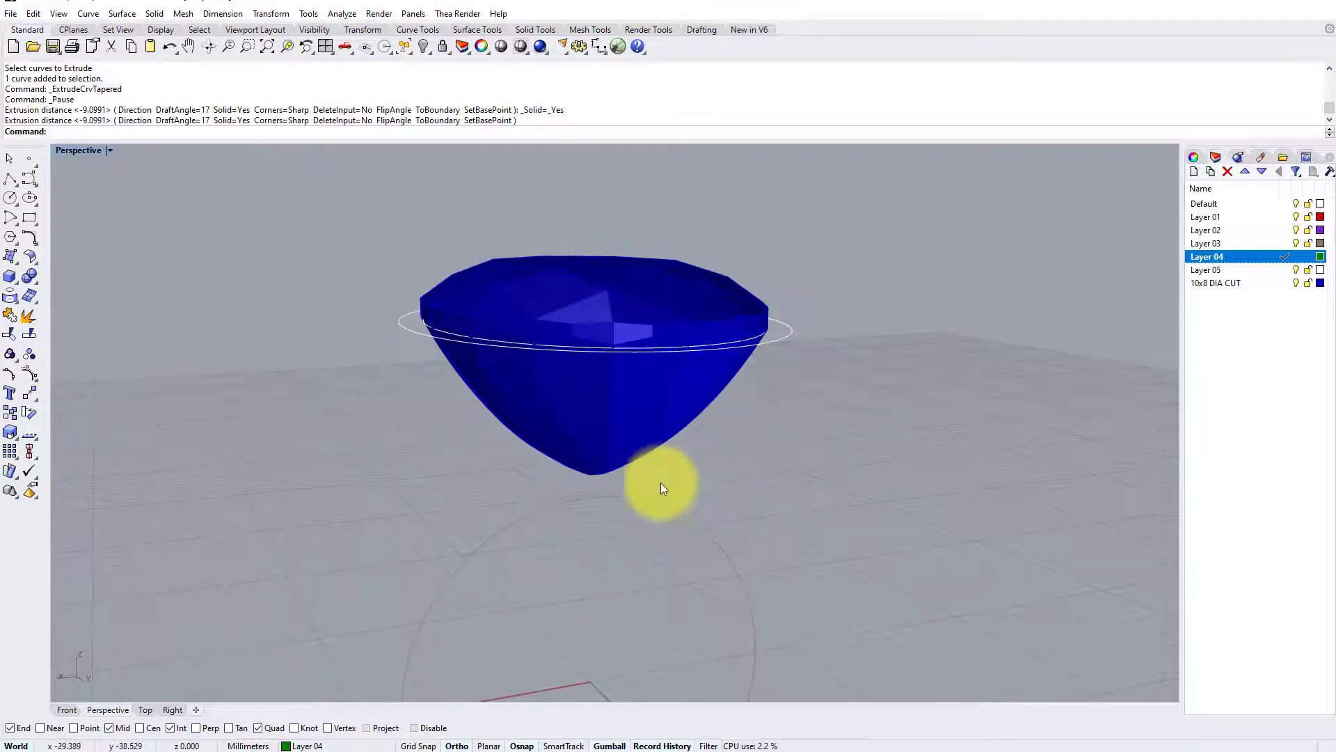
right_click_drag(662, 485, 647, 506)
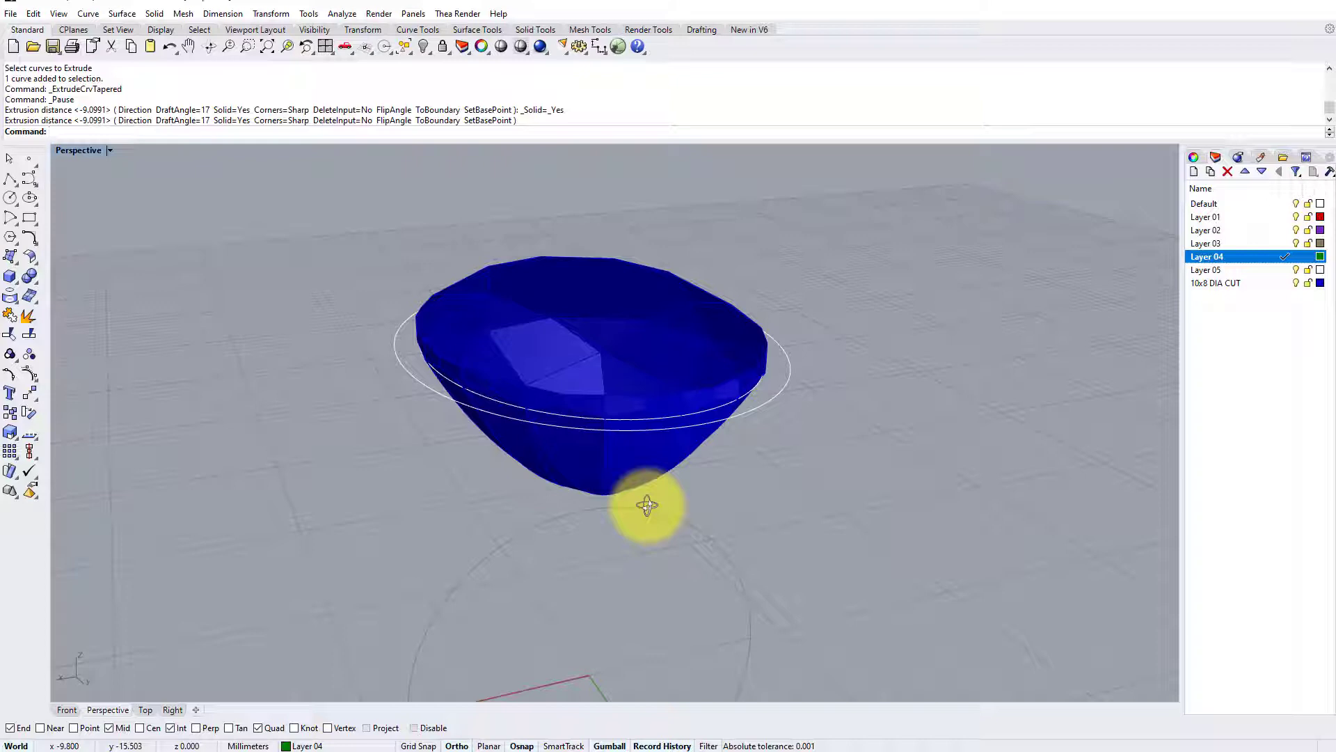
left_click(1215, 257)
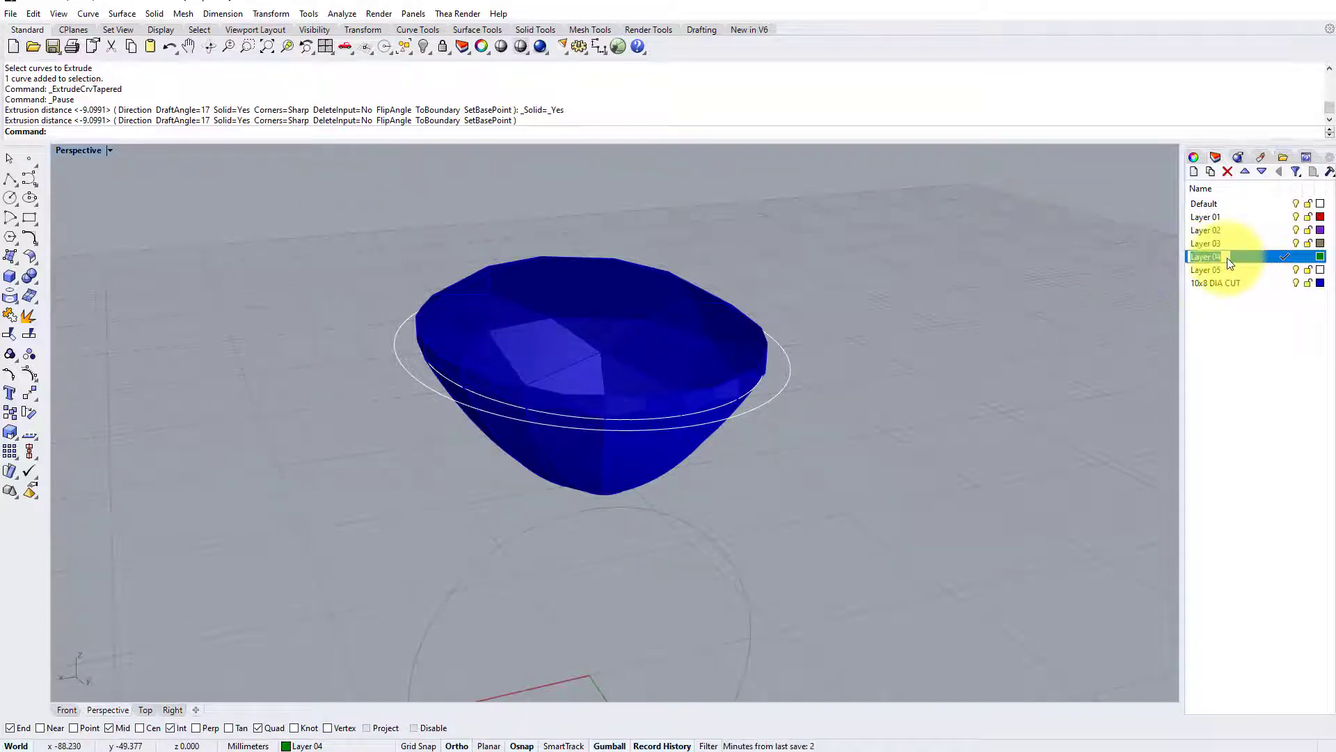
left_click(155, 13)
mouse_move(248, 258)
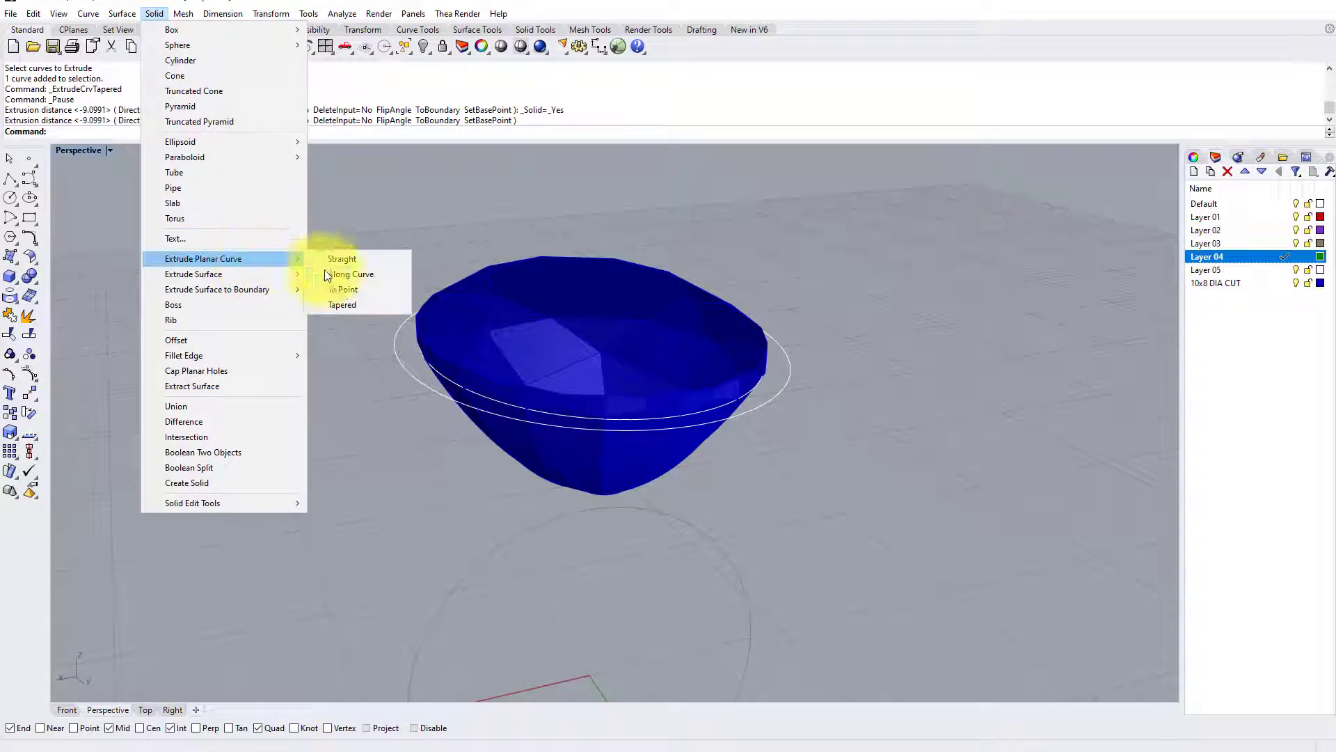
left_click(346, 308)
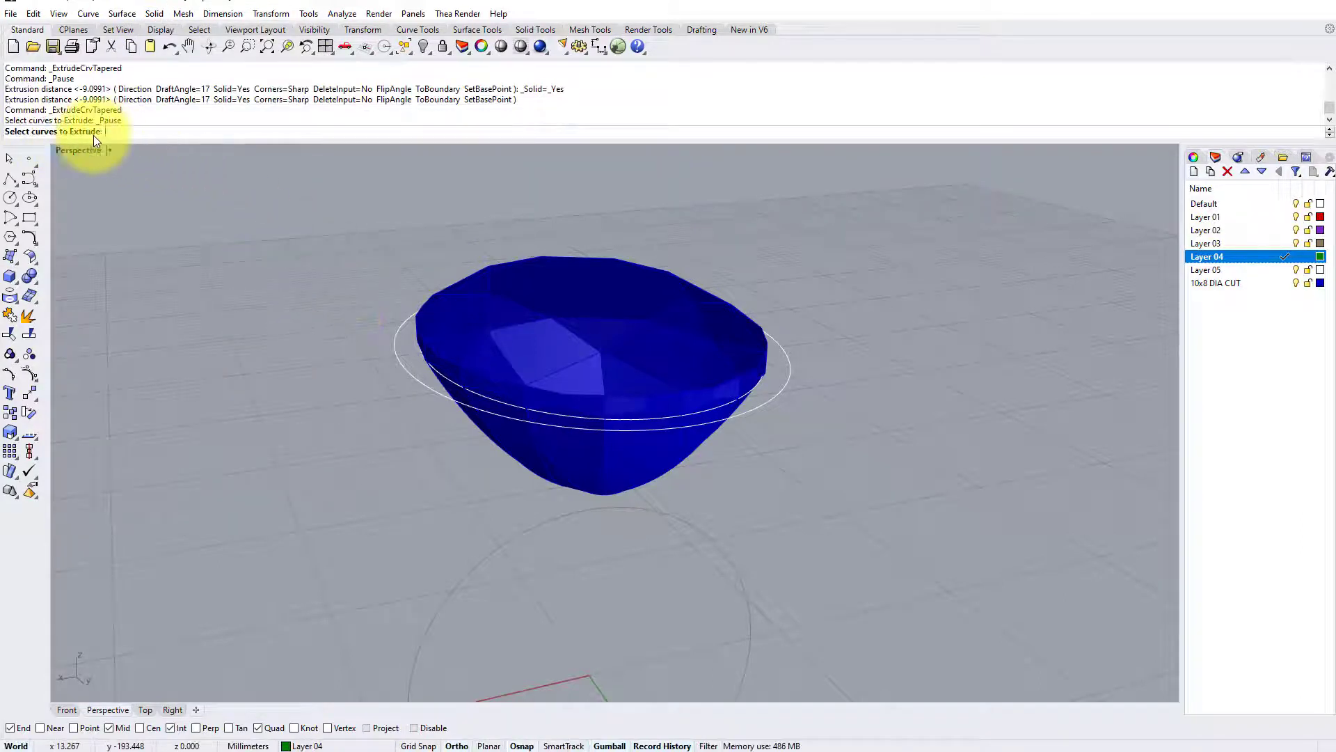
left_click(415, 385)
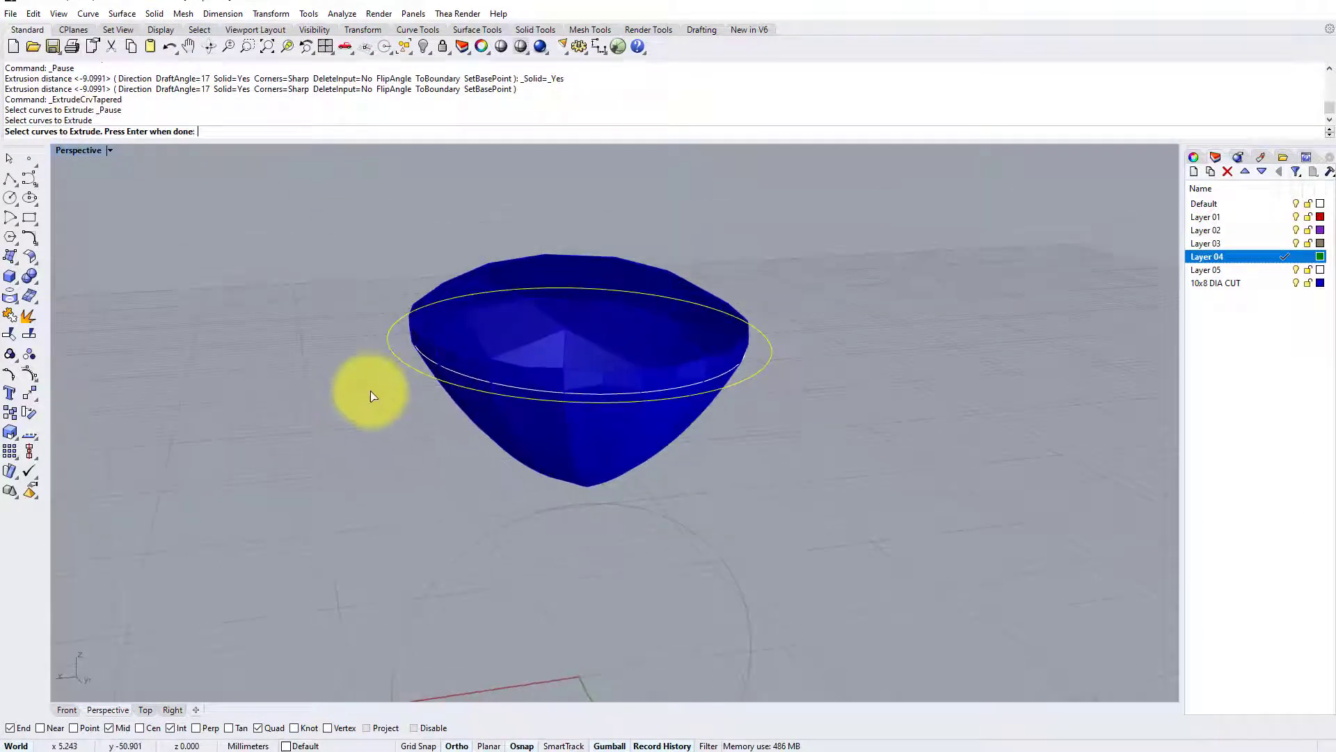
key("Return")
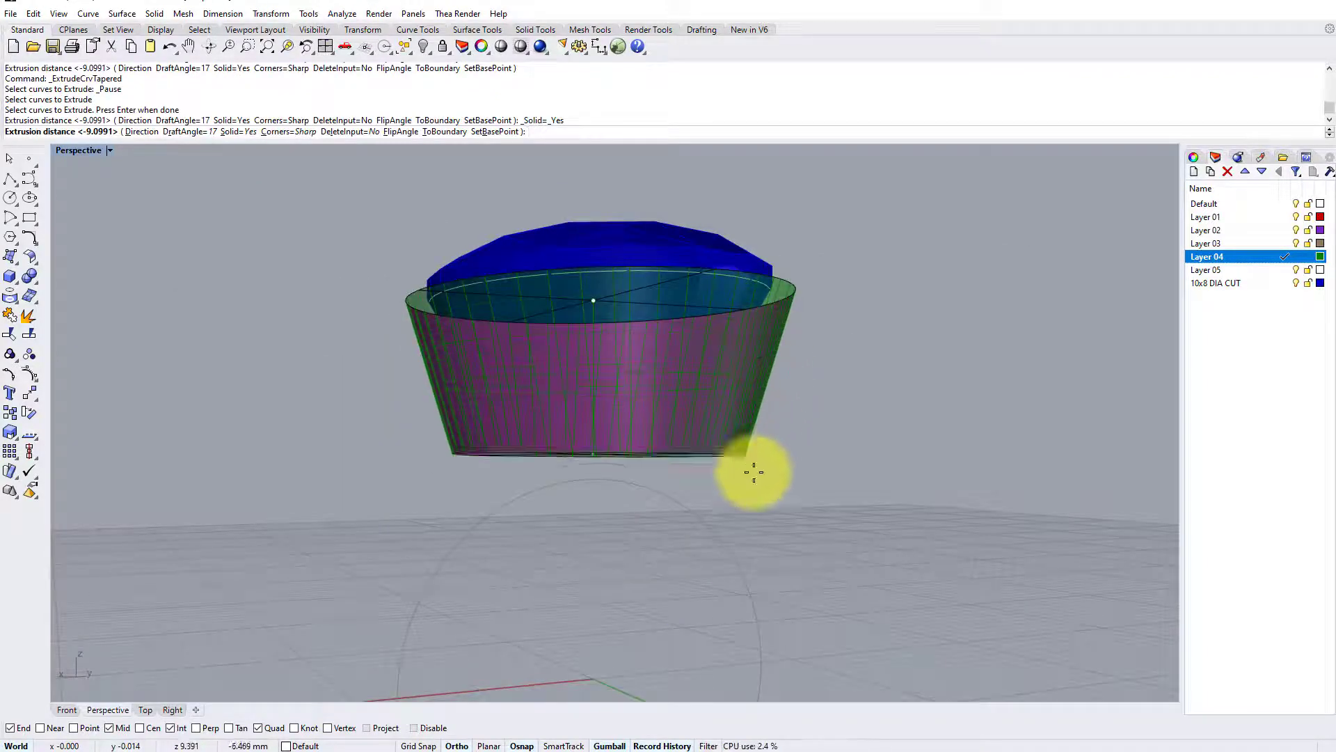
right_click_drag(749, 501, 203, 155)
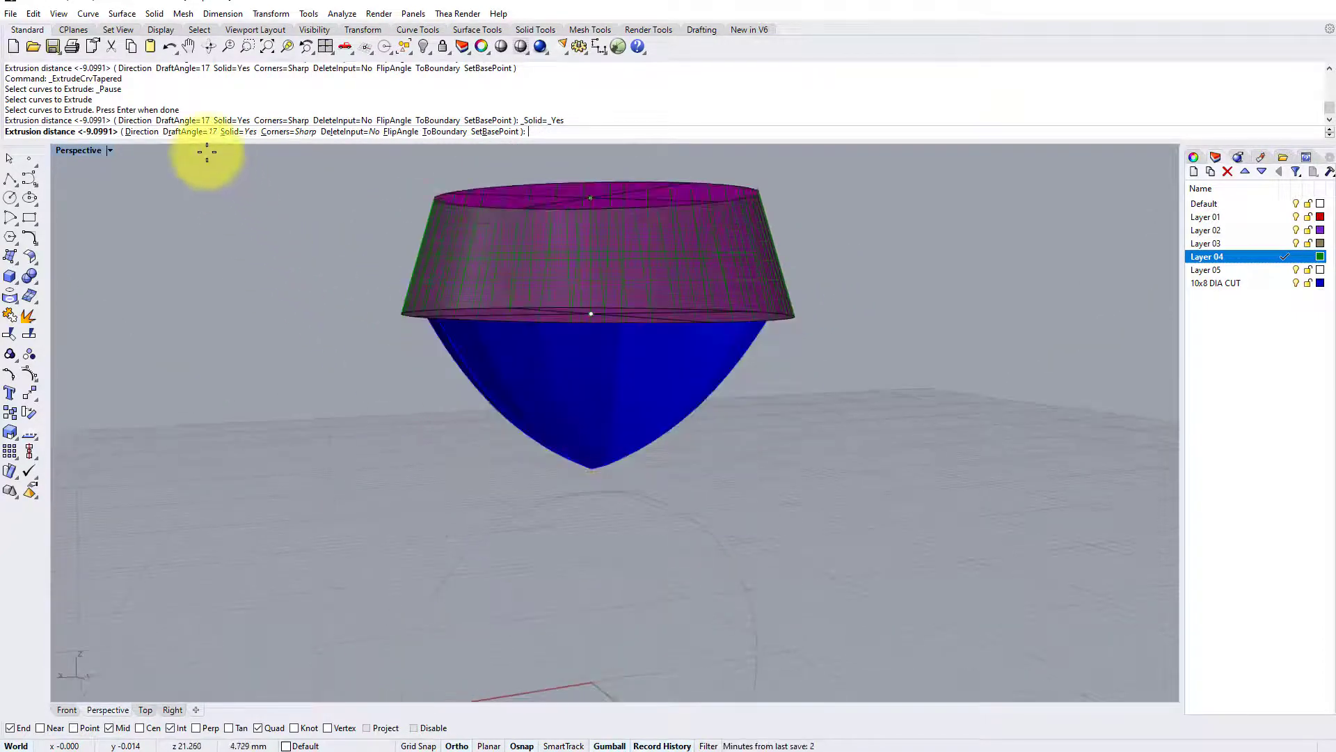
left_click(198, 132)
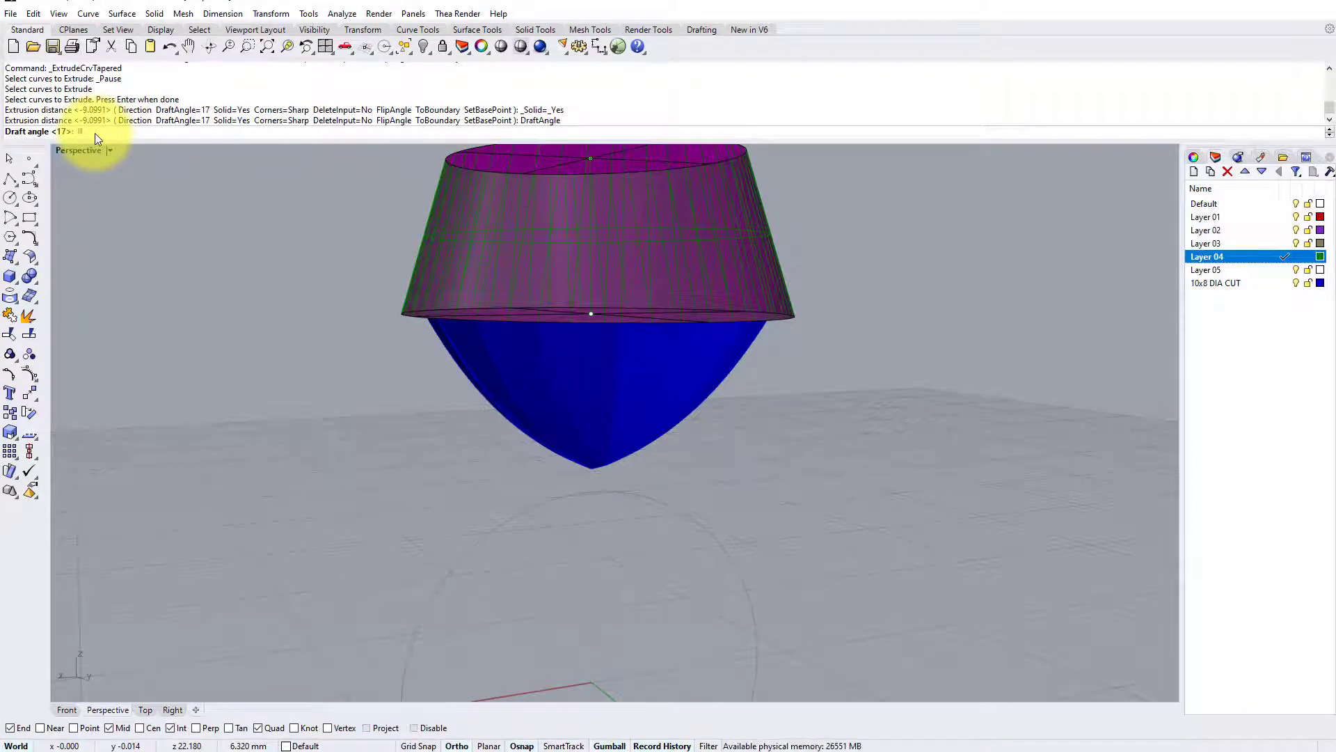
key("Return")
mouse_move(174, 174)
right_mouse_down()
mouse_move(540, 451)
mouse_move(585, 513)
mouse_move(572, 525)
mouse_move(561, 477)
mouse_move(607, 500)
mouse_move(617, 546)
mouse_move(603, 536)
mouse_move(680, 528)
mouse_move(691, 508)
mouse_move(627, 492)
mouse_move(636, 512)
right_mouse_up()
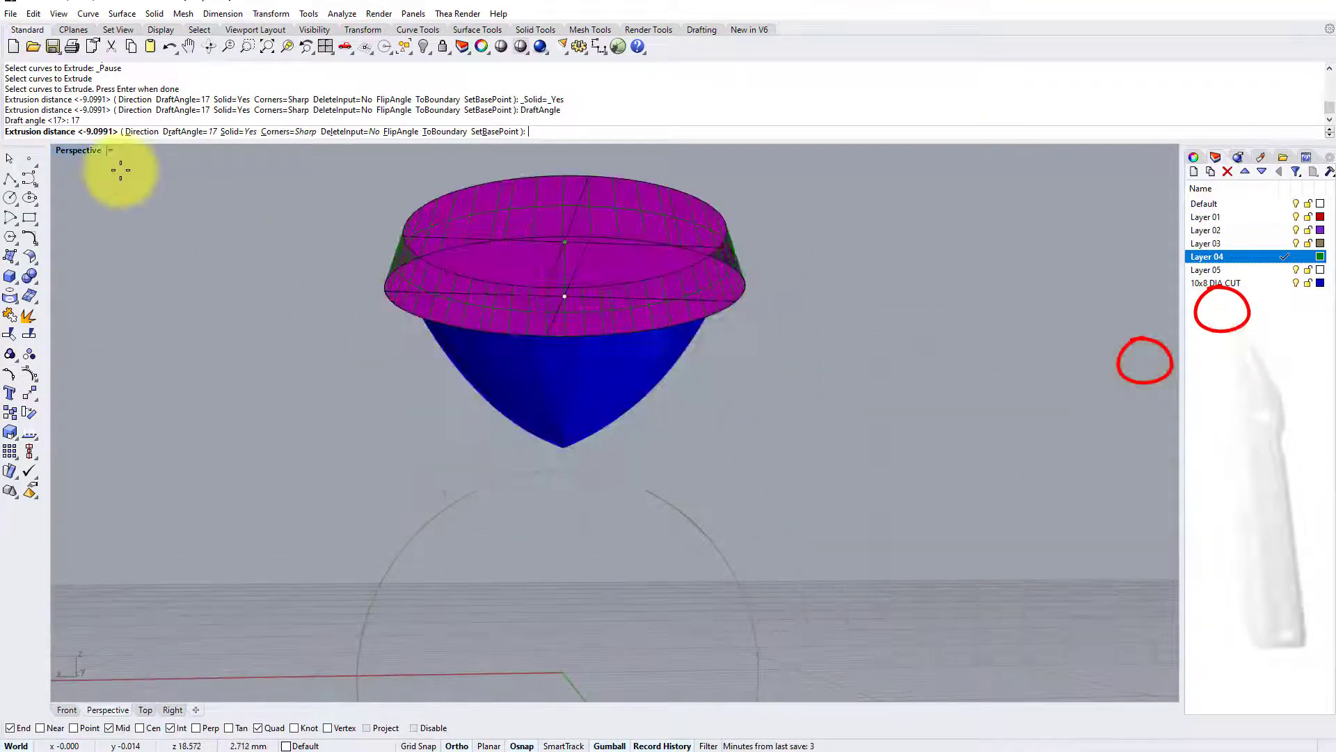
Step: Extrude the tapered solid about 9.2 mm downward in the Front view, ending below the stone's point at the finger circle
double_click(87, 152)
double_click(75, 433)
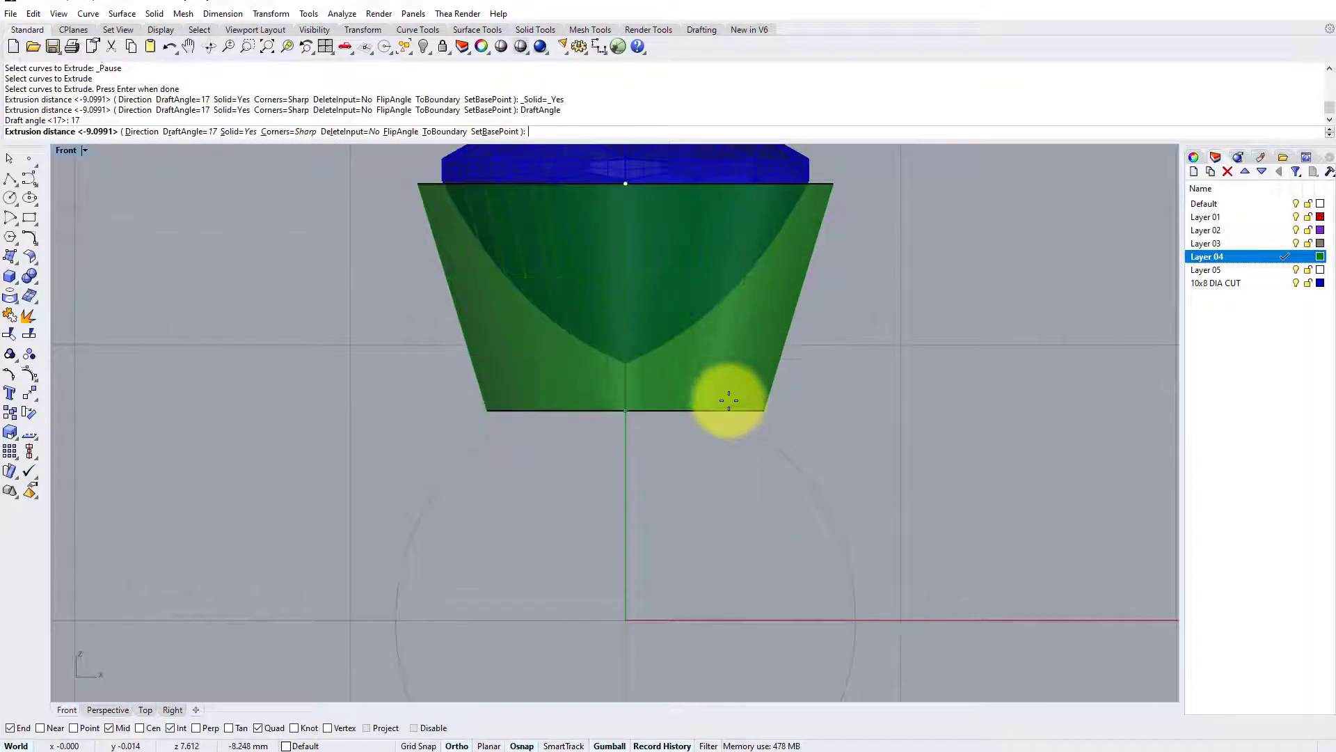
scroll(680, 313, "up", 3)
right_click_drag(680, 313, 717, 392)
scroll(718, 392, "up", 3)
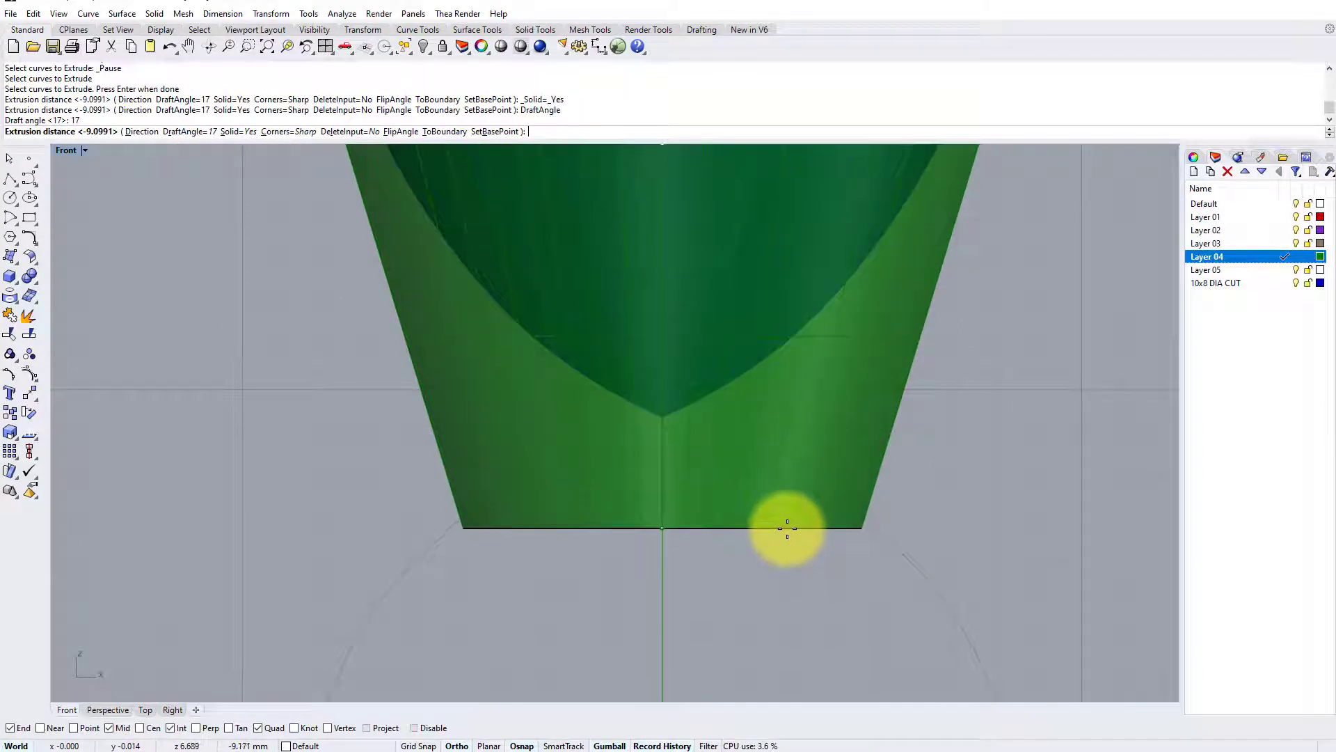
left_click(786, 529)
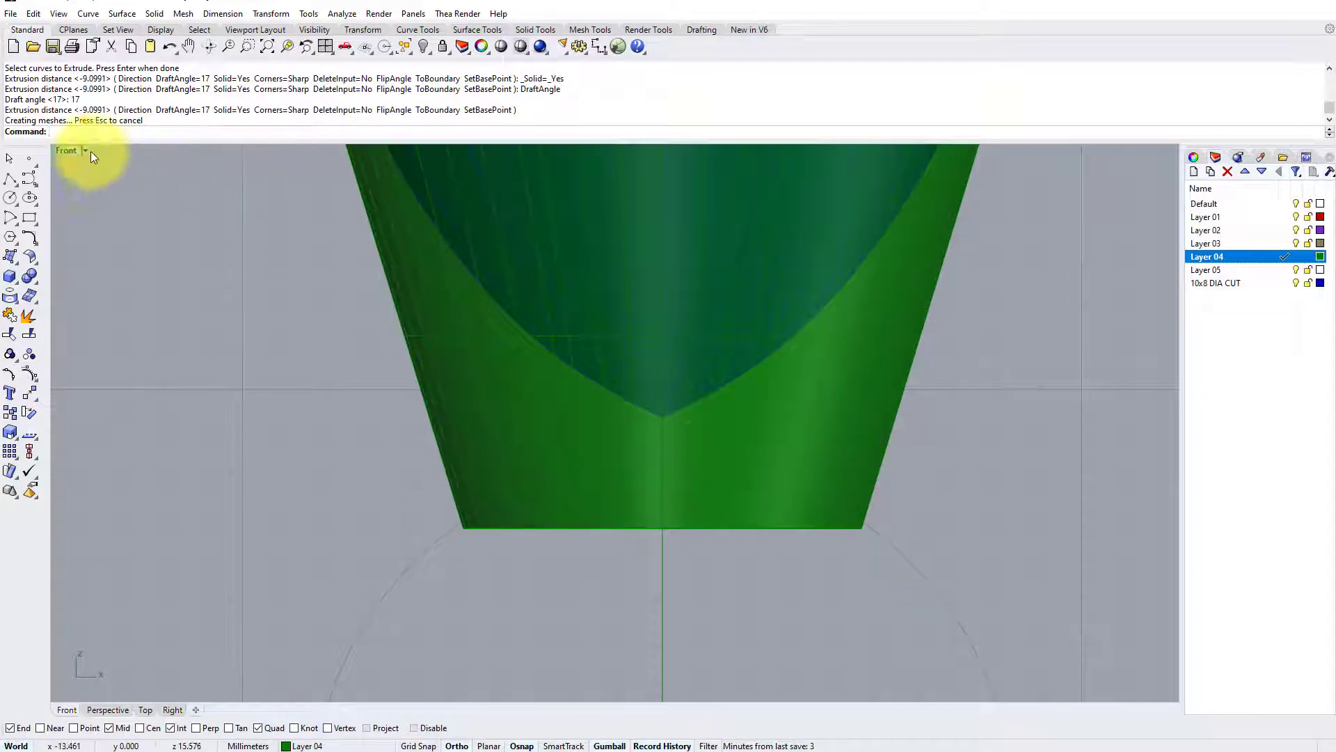
Step: Shell the tapered solid with a thickness of 1 mm, removing its top and bottom faces
double_click(70, 149)
double_click(649, 149)
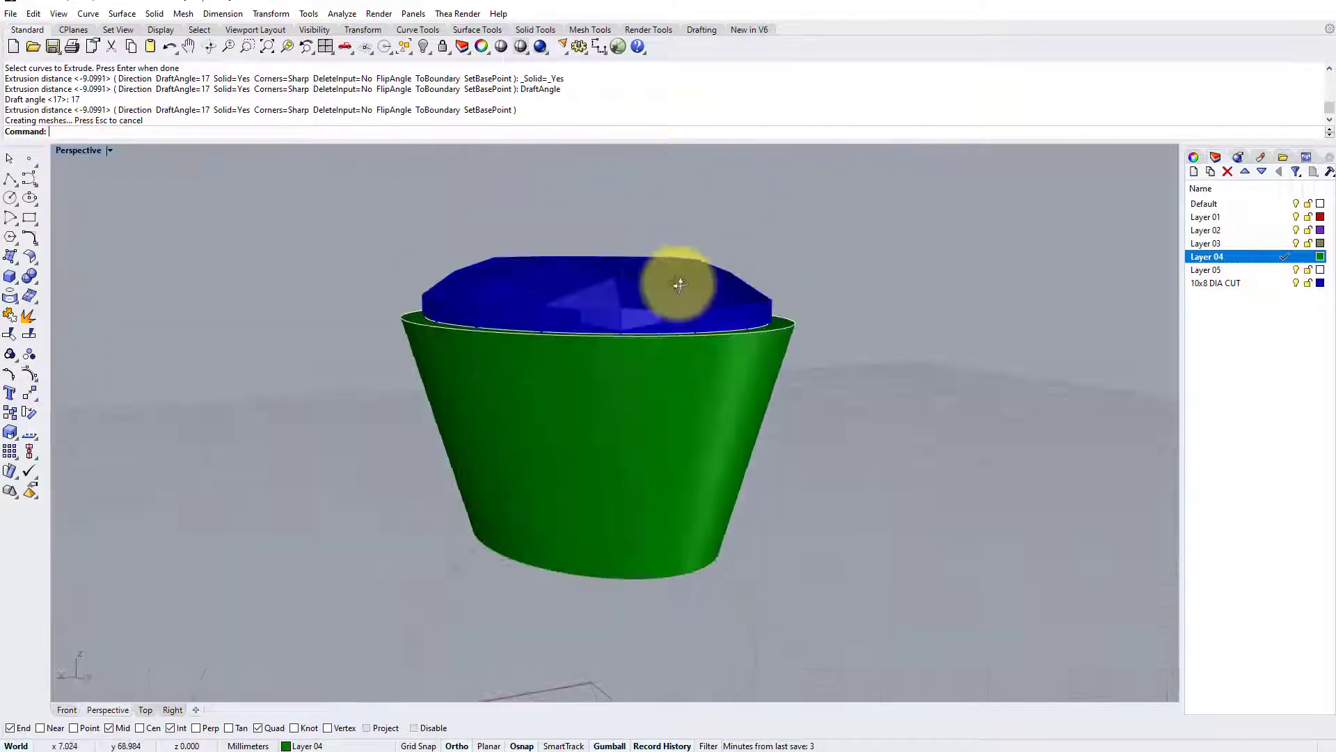
mouse_move(679, 284)
right_mouse_down()
mouse_move(647, 269)
mouse_move(668, 295)
right_mouse_up()
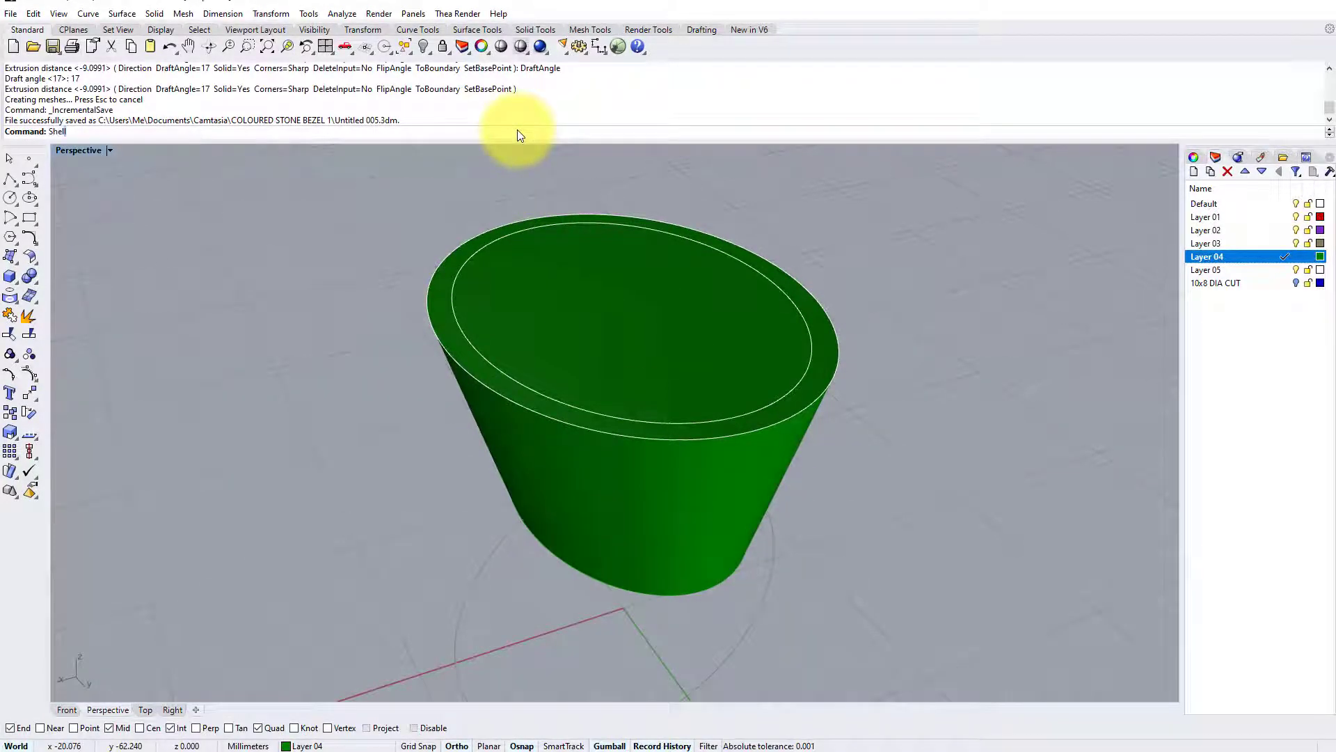
key("Return")
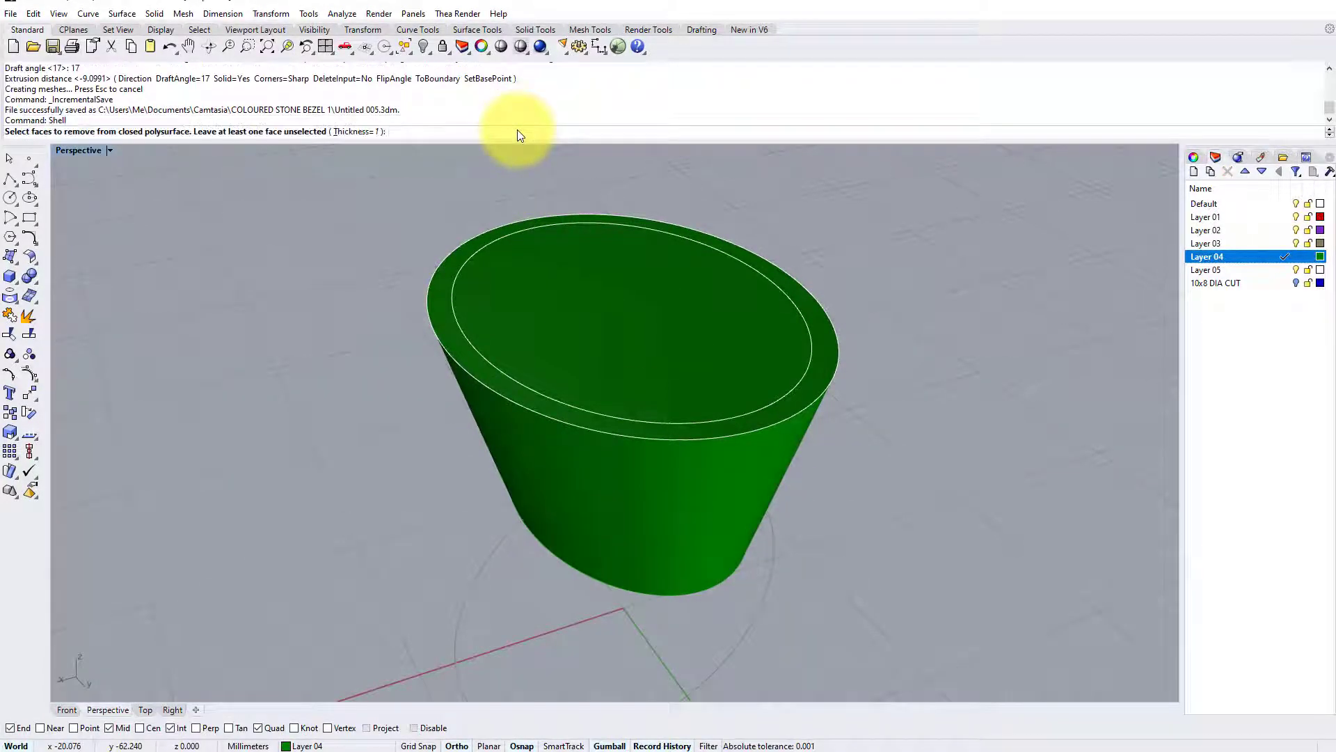
left_click(352, 131)
type("1")
key("Return")
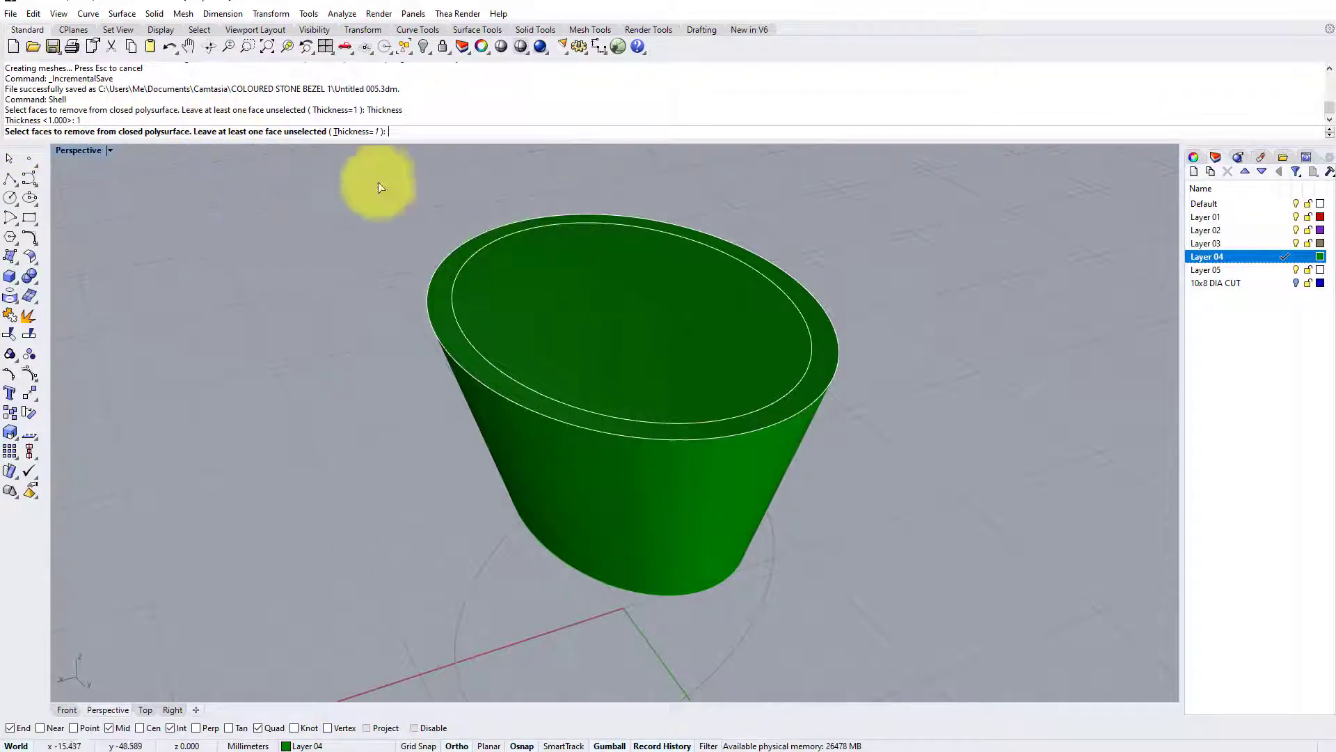
left_click(538, 327)
right_click_drag(632, 382, 690, 382)
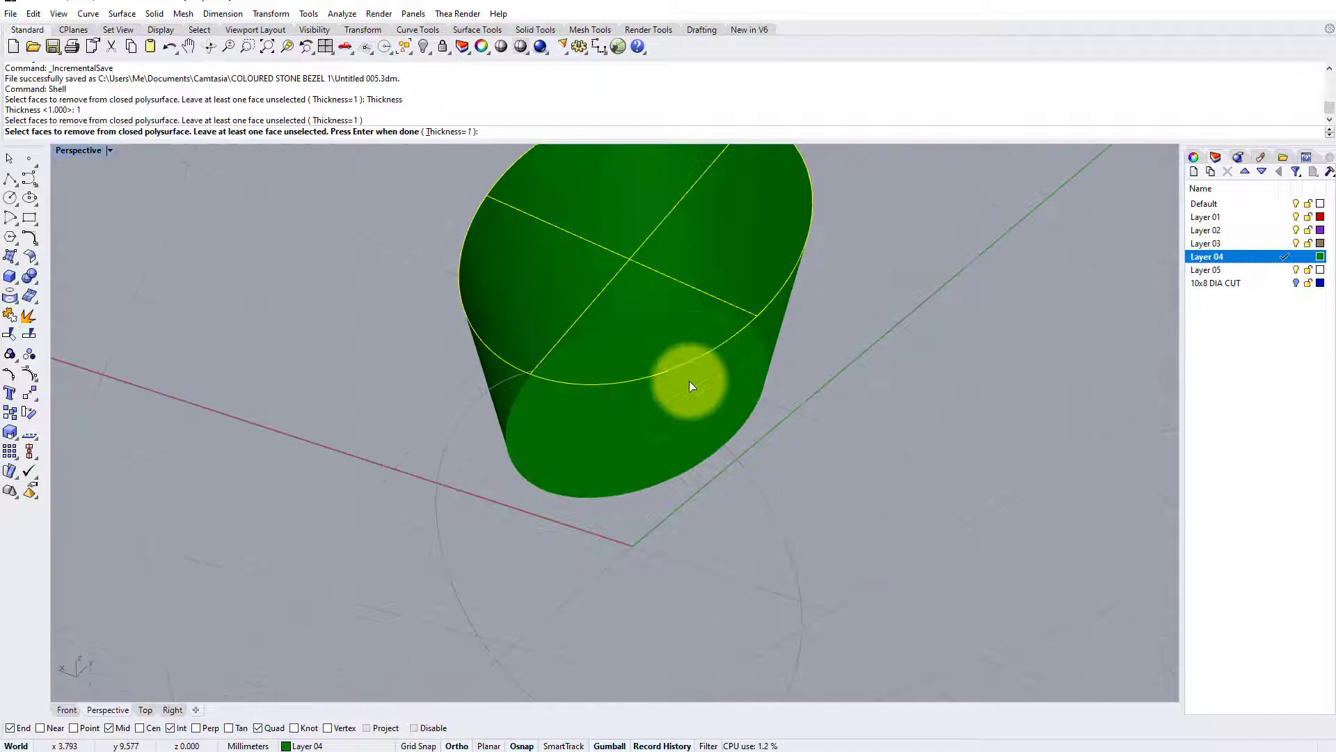
left_click(689, 382)
right_click_drag(696, 336, 678, 435)
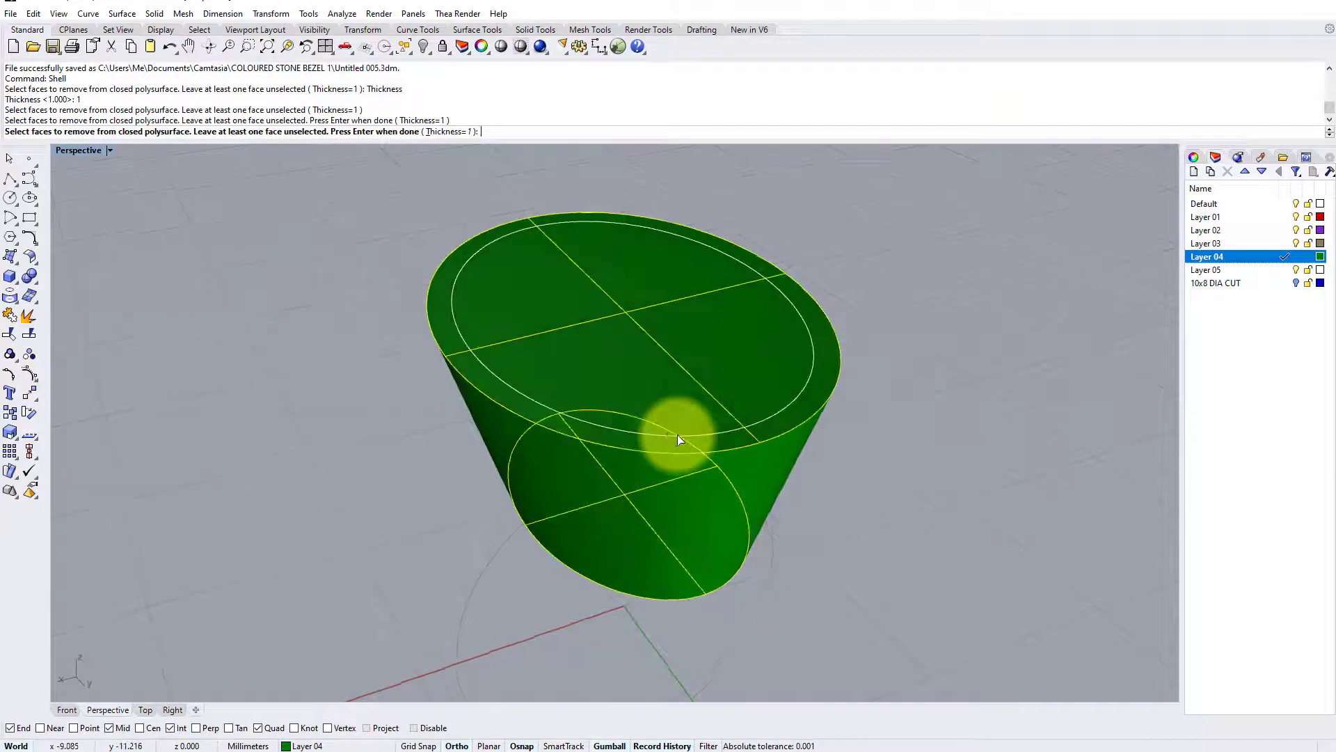
key("Return")
right_click_drag(900, 403, 586, 437)
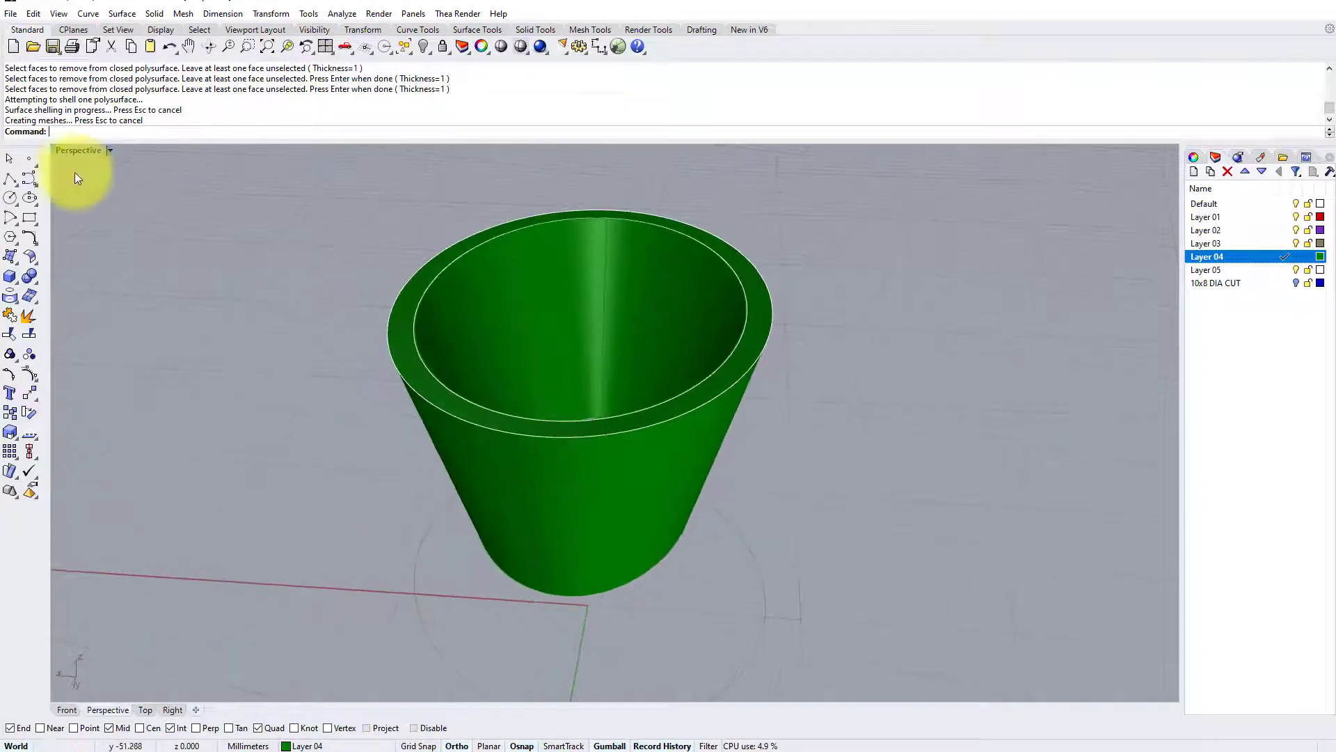
Step: Set the Front view to Shaded display and show the 10x8 DIA CUT layer
double_click(81, 154)
double_click(68, 431)
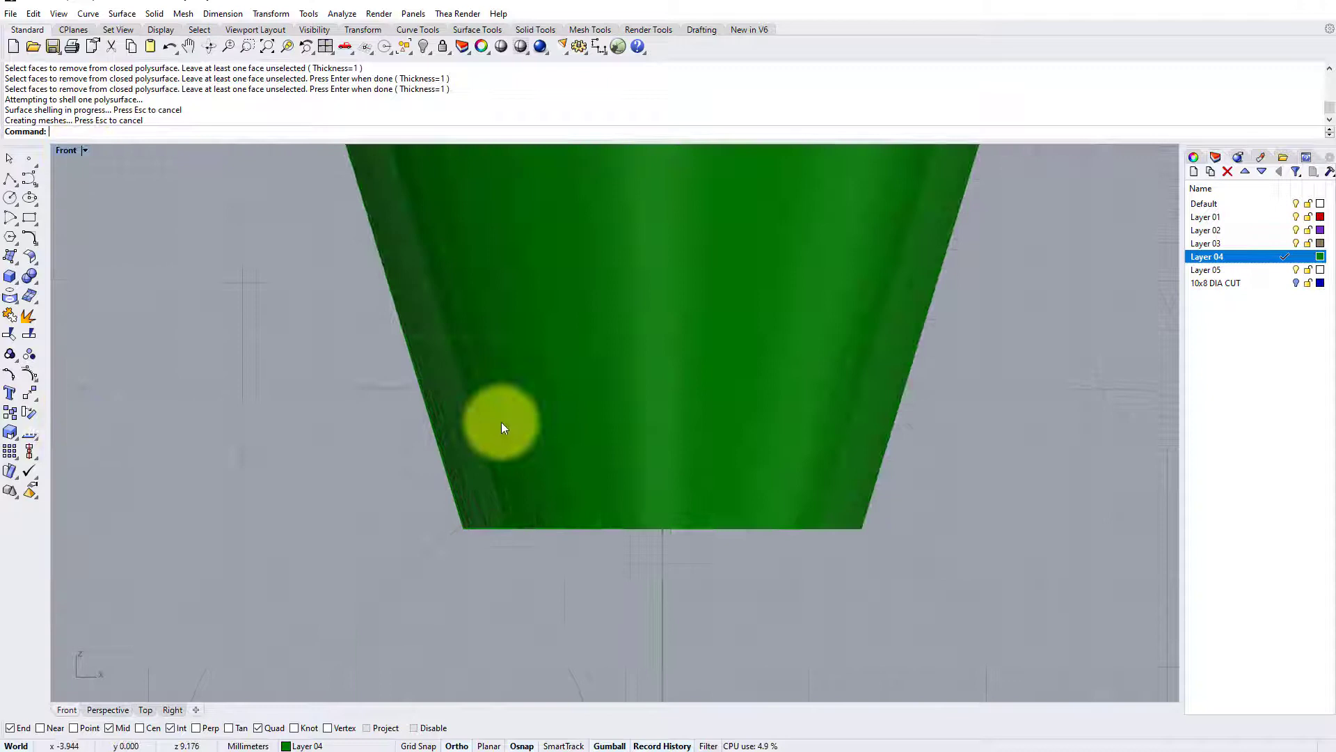
scroll(518, 452, "down", 2)
left_click(67, 151)
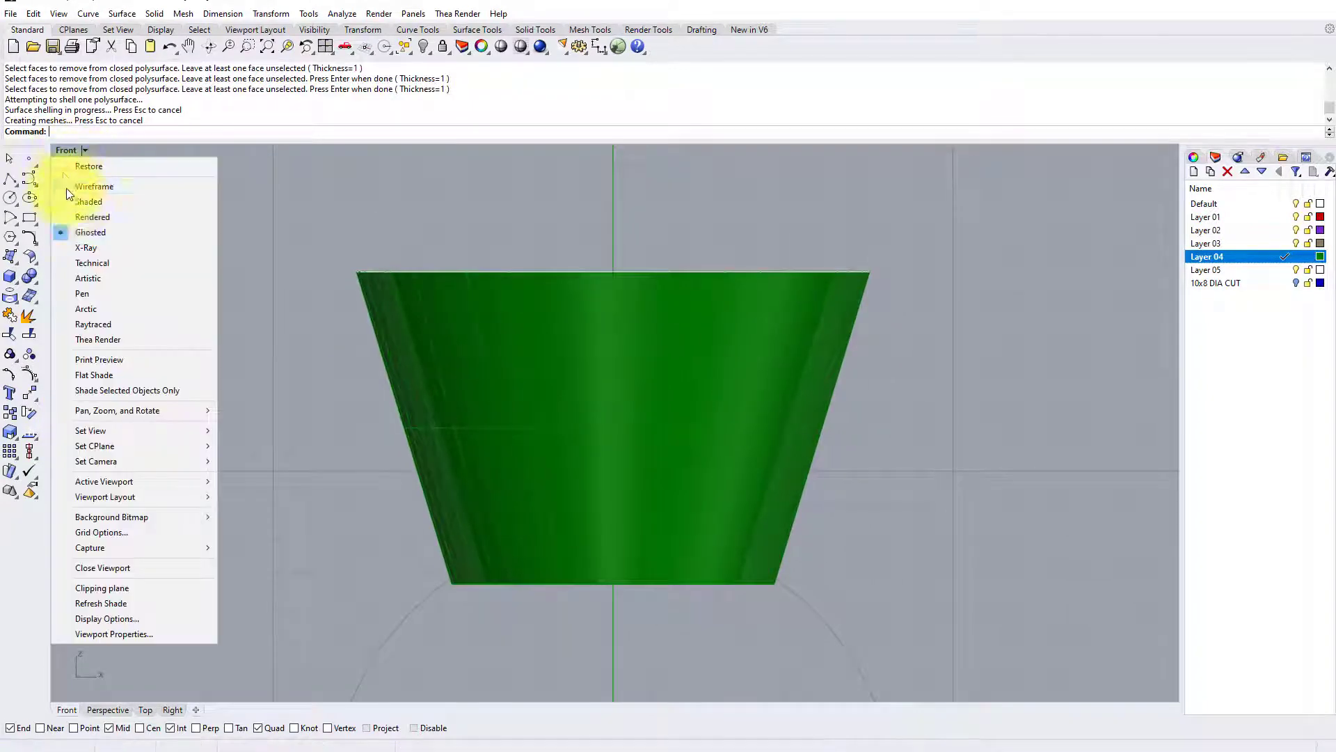
left_click(66, 187)
left_click(1296, 283)
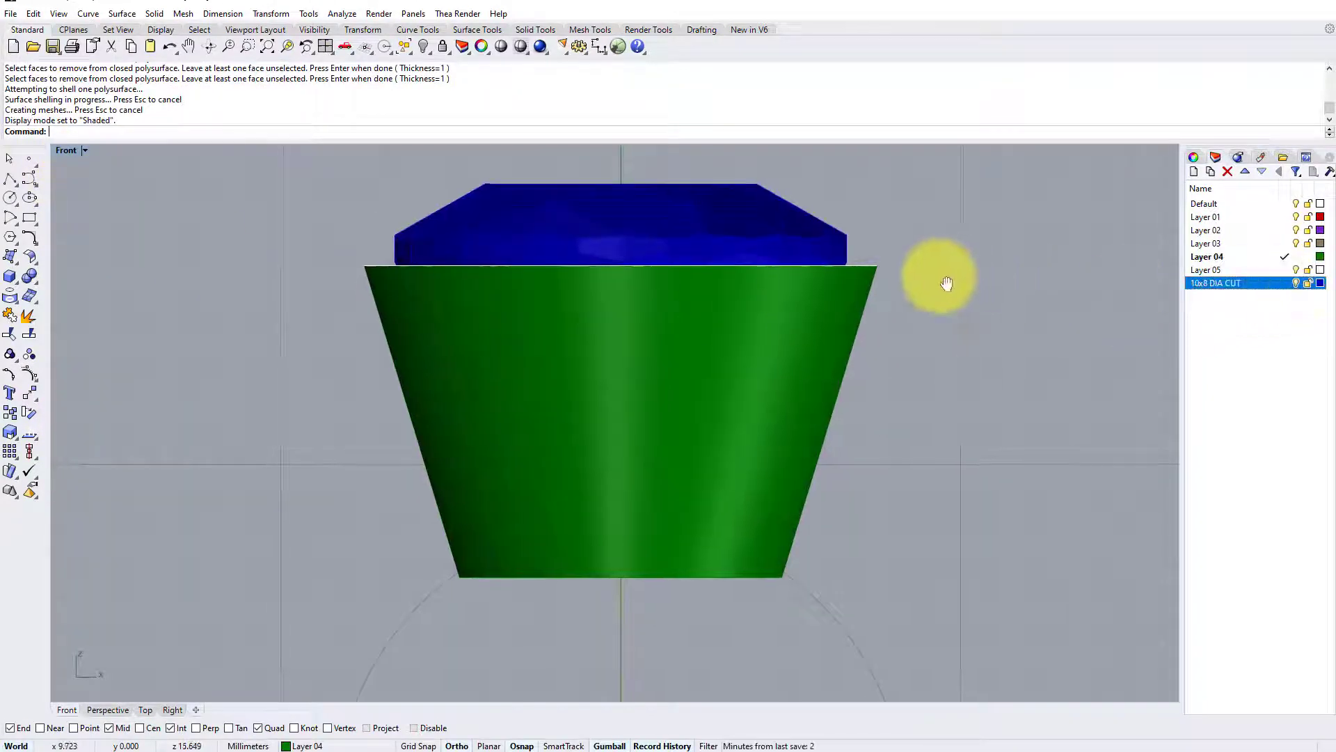
Step: Place a clipping plane in the Front view with a rectangle spanning the whole bezel and stone to cut them in section
right_click_drag(936, 281, 925, 289)
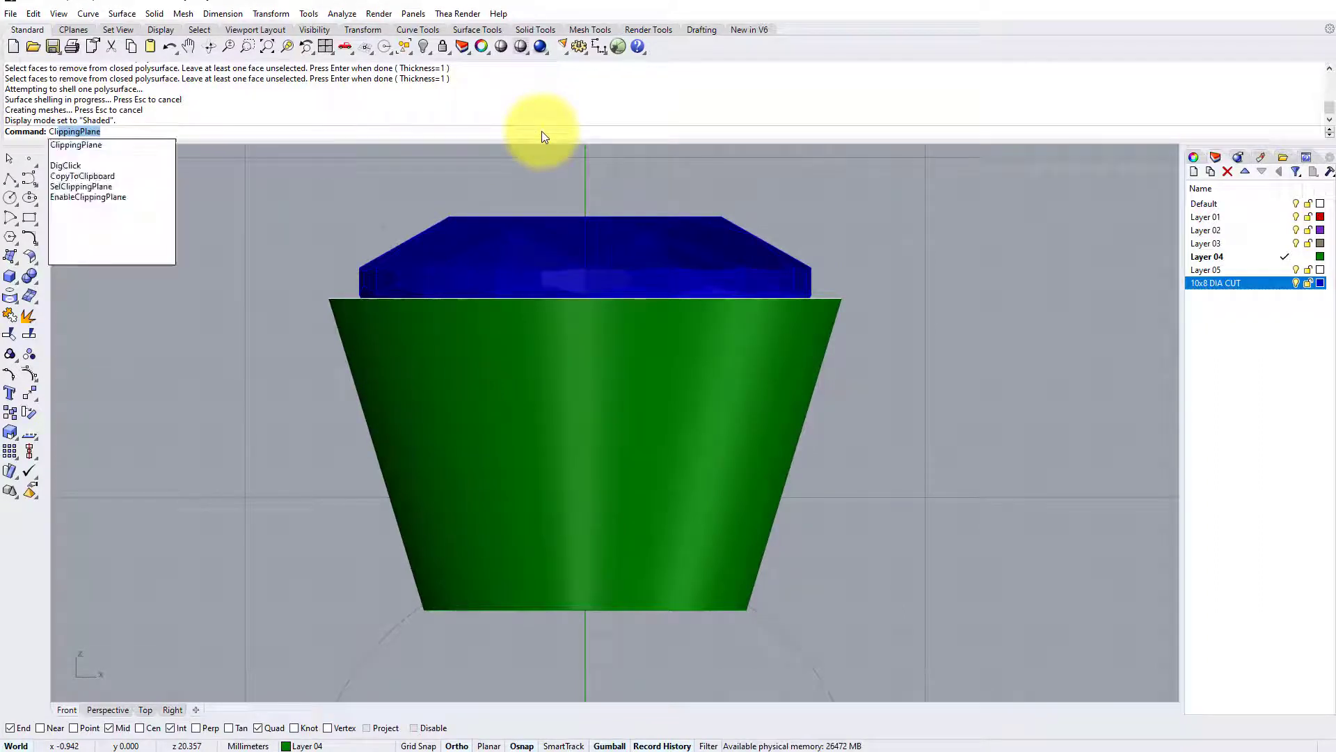
key("Return")
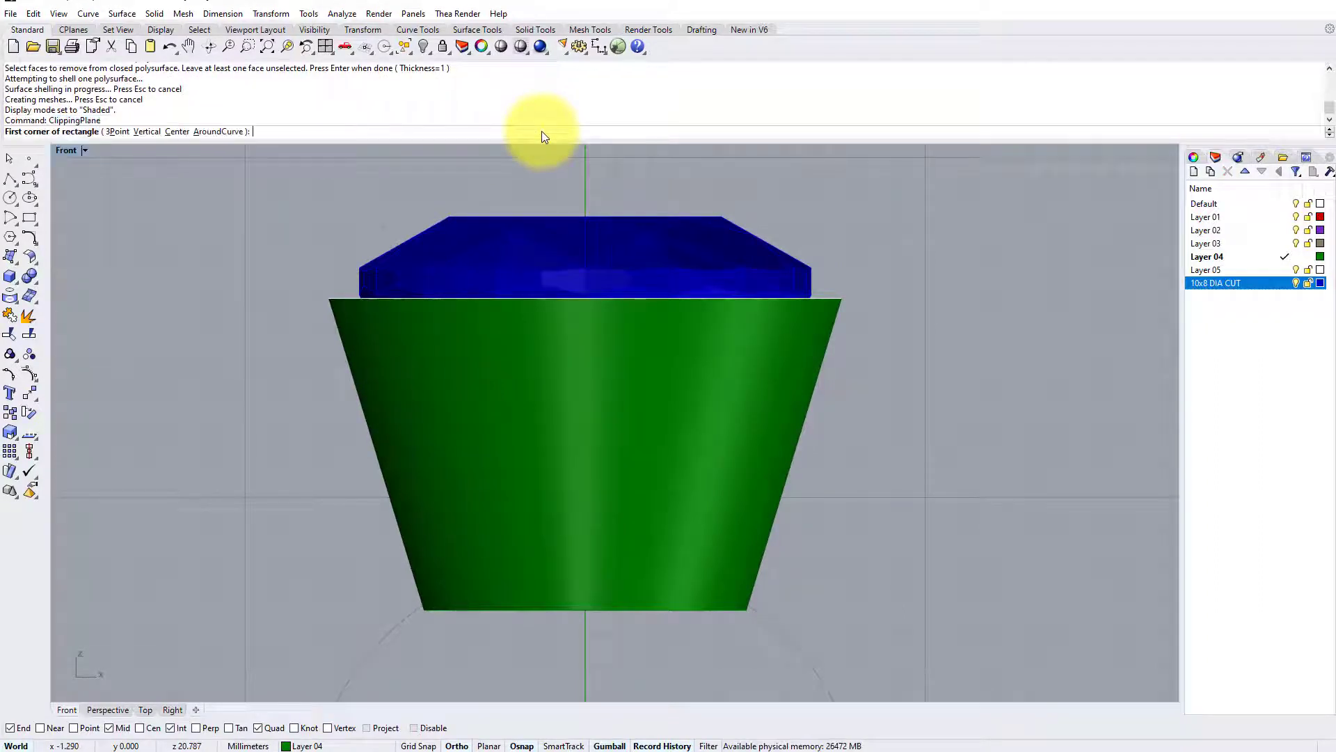
left_click(259, 164)
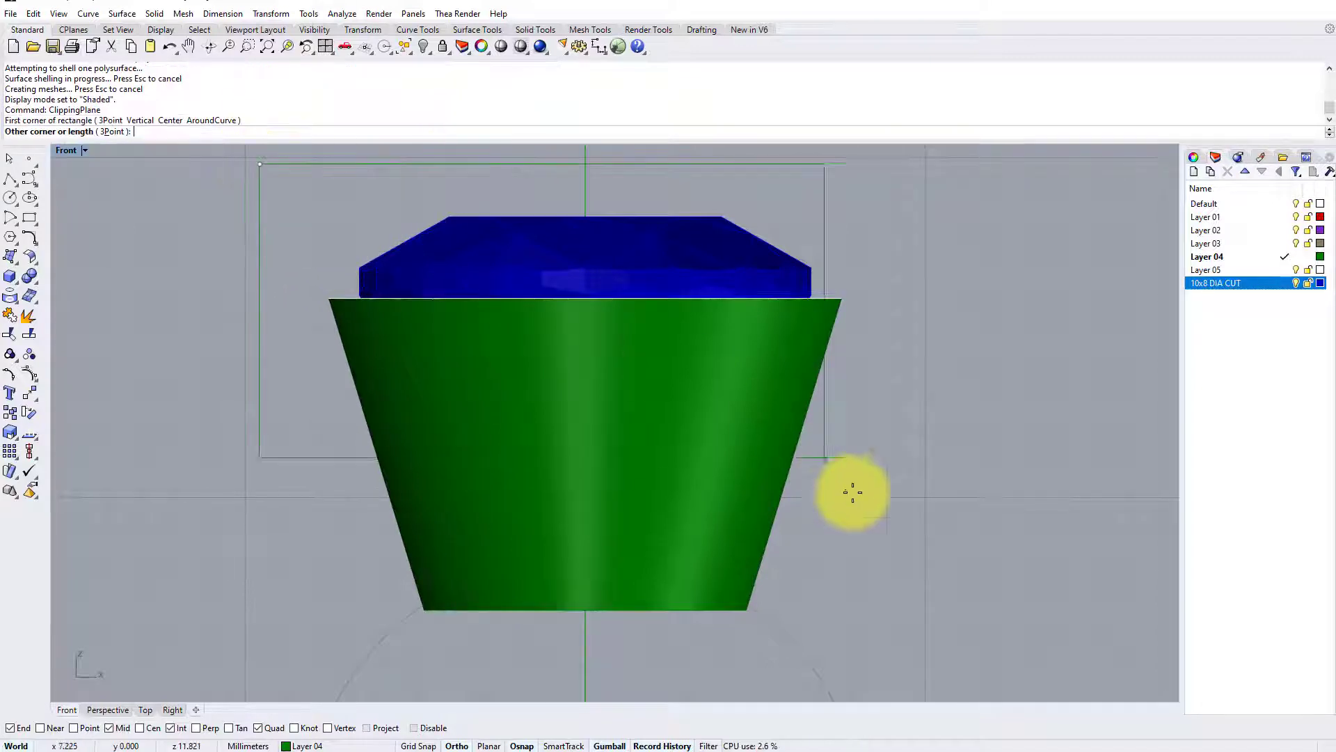
left_click(901, 648)
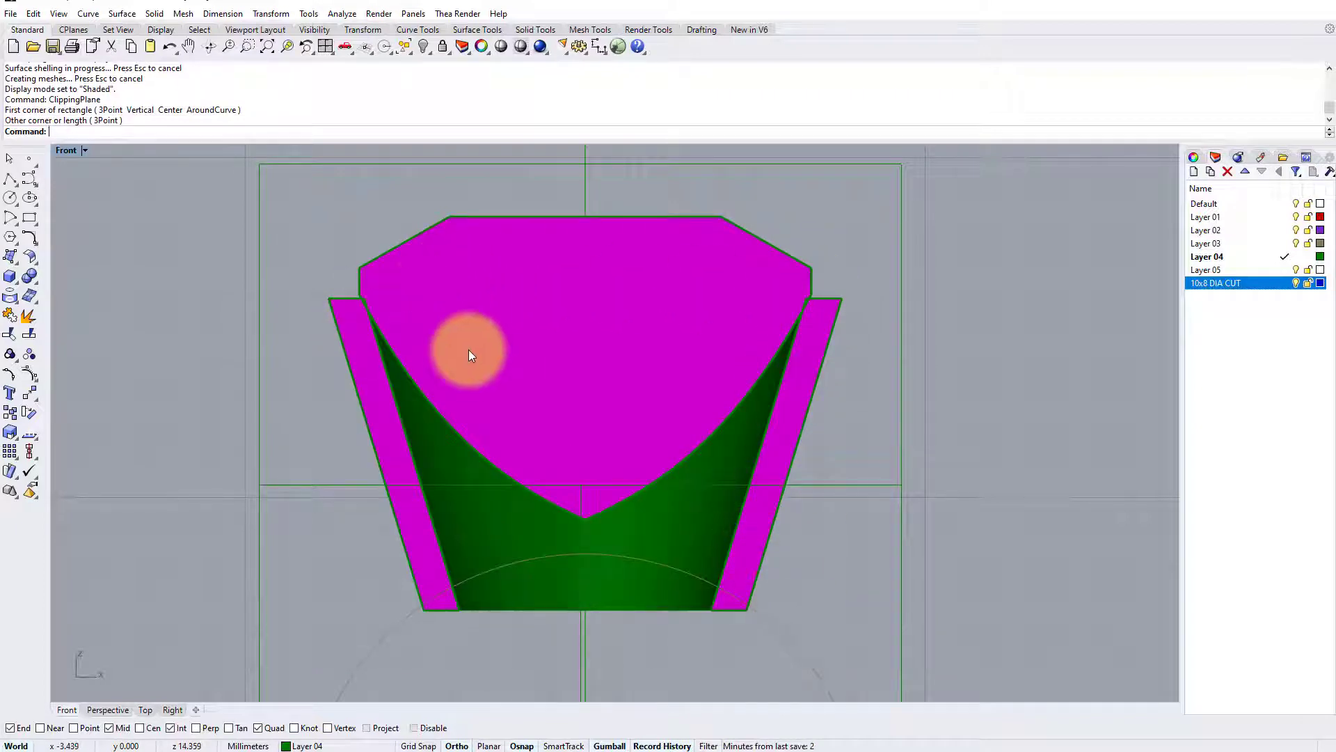
Step: Examine in section how the stone's girdle and pavilion sit against the bezel's inner wall and how its point clears the finger circle
scroll(376, 292, "up", 6)
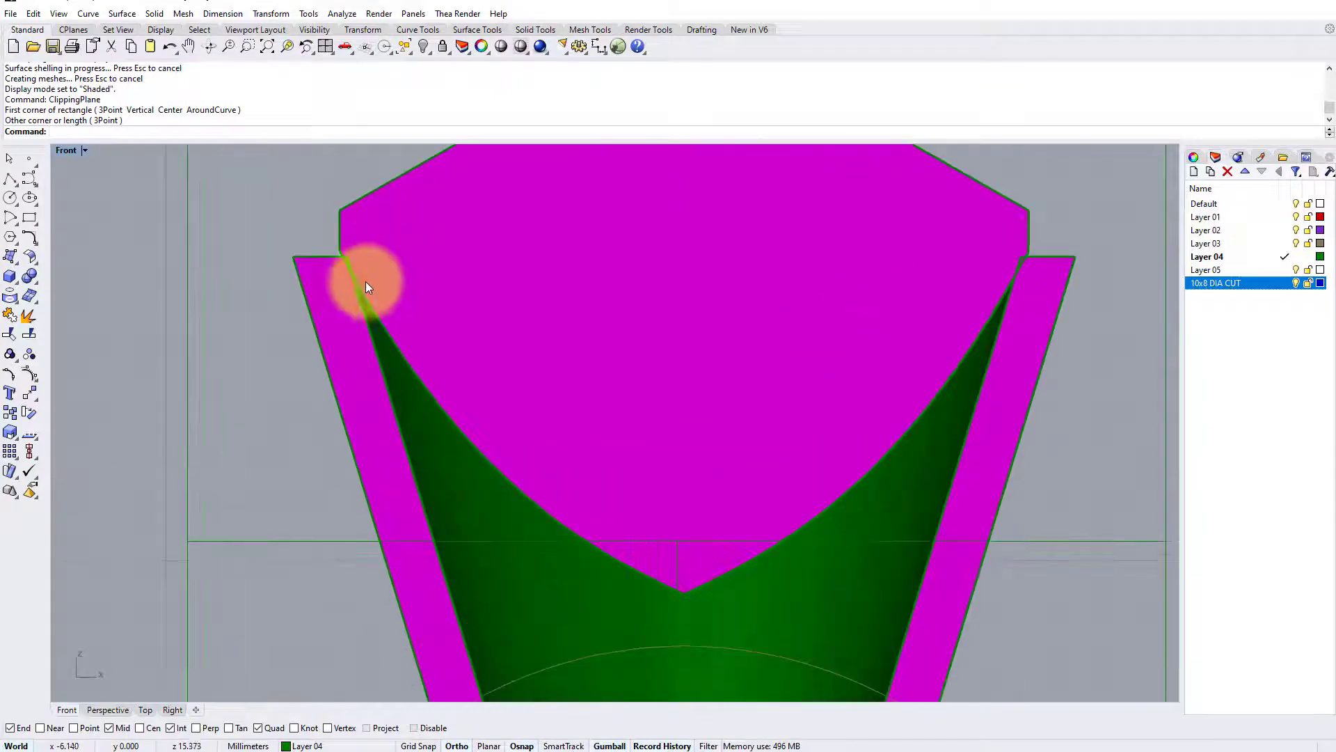
scroll(336, 356, "down", 1)
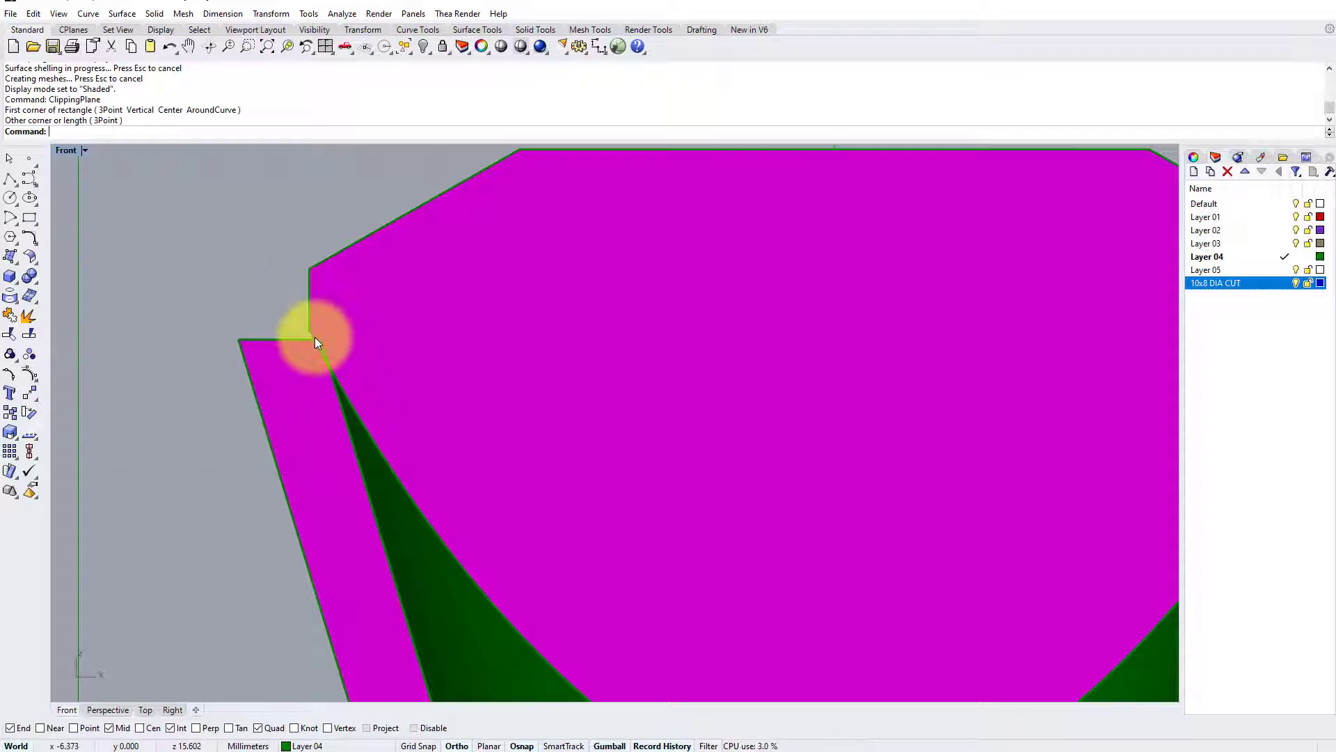
scroll(314, 337, "down", 3)
scroll(313, 334, "up", 3)
scroll(364, 390, "down", 3)
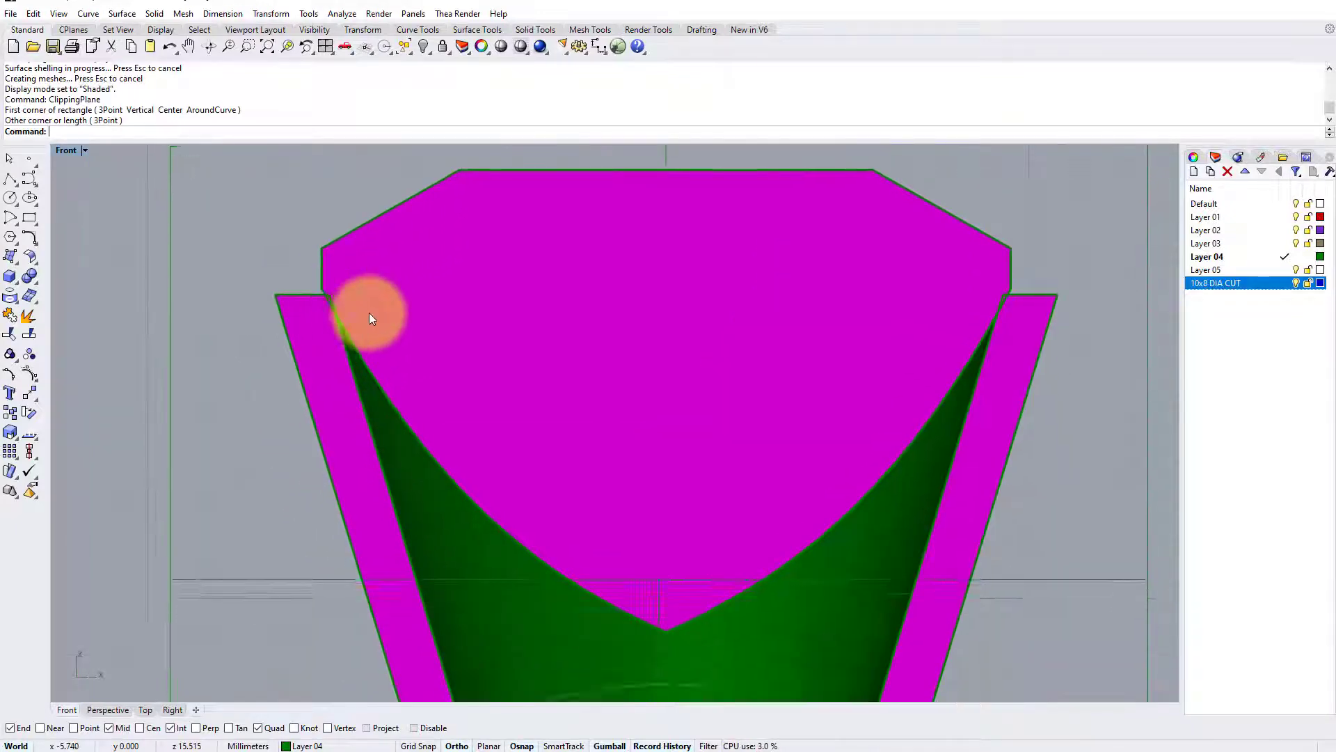
scroll(369, 319, "down", 3)
scroll(426, 360, "up", 2)
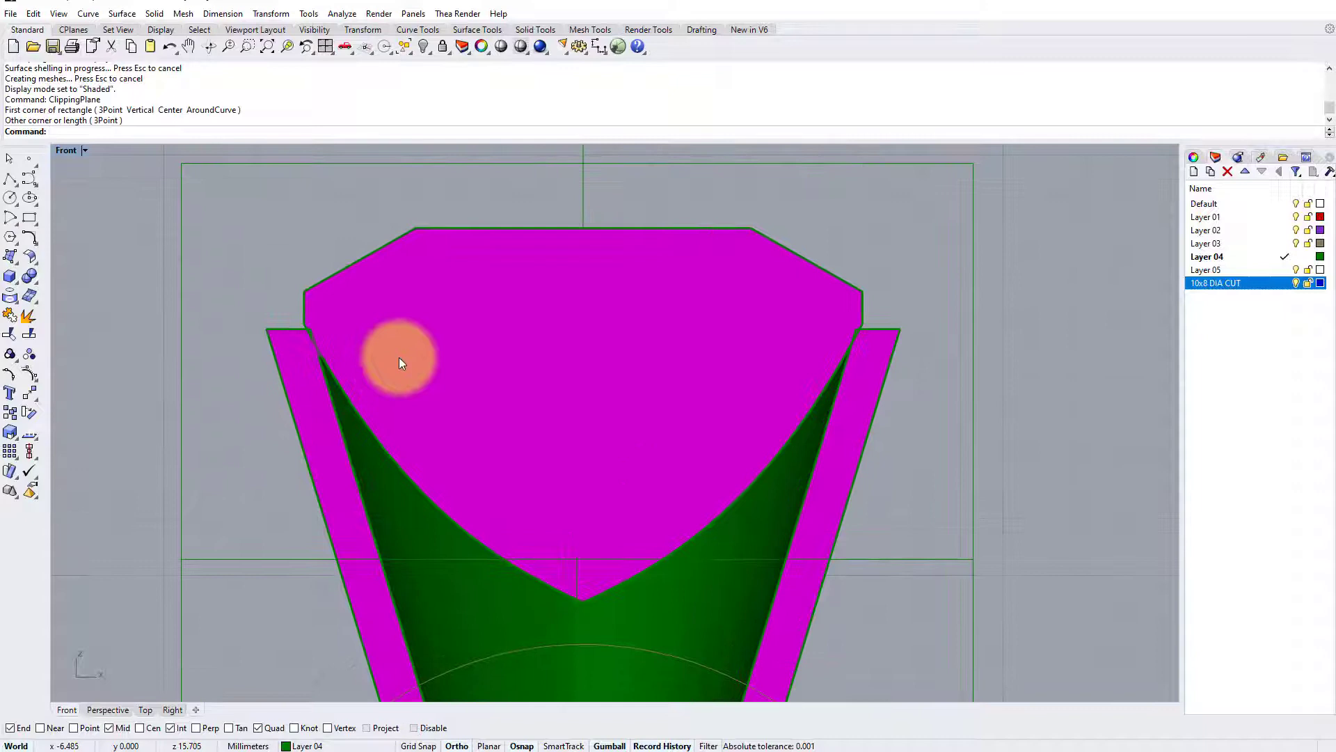
scroll(785, 364, "down", 2)
right_click_drag(707, 352, 689, 376)
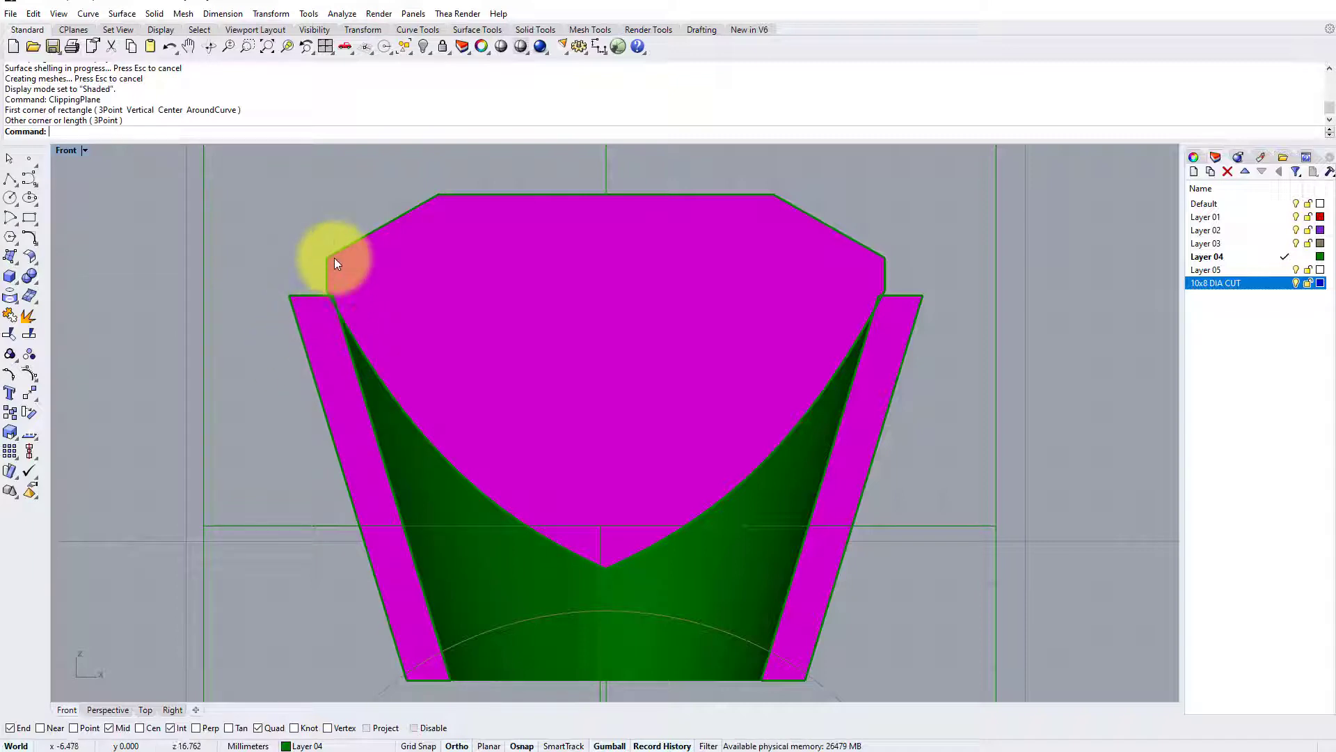
scroll(343, 281, "down", 2)
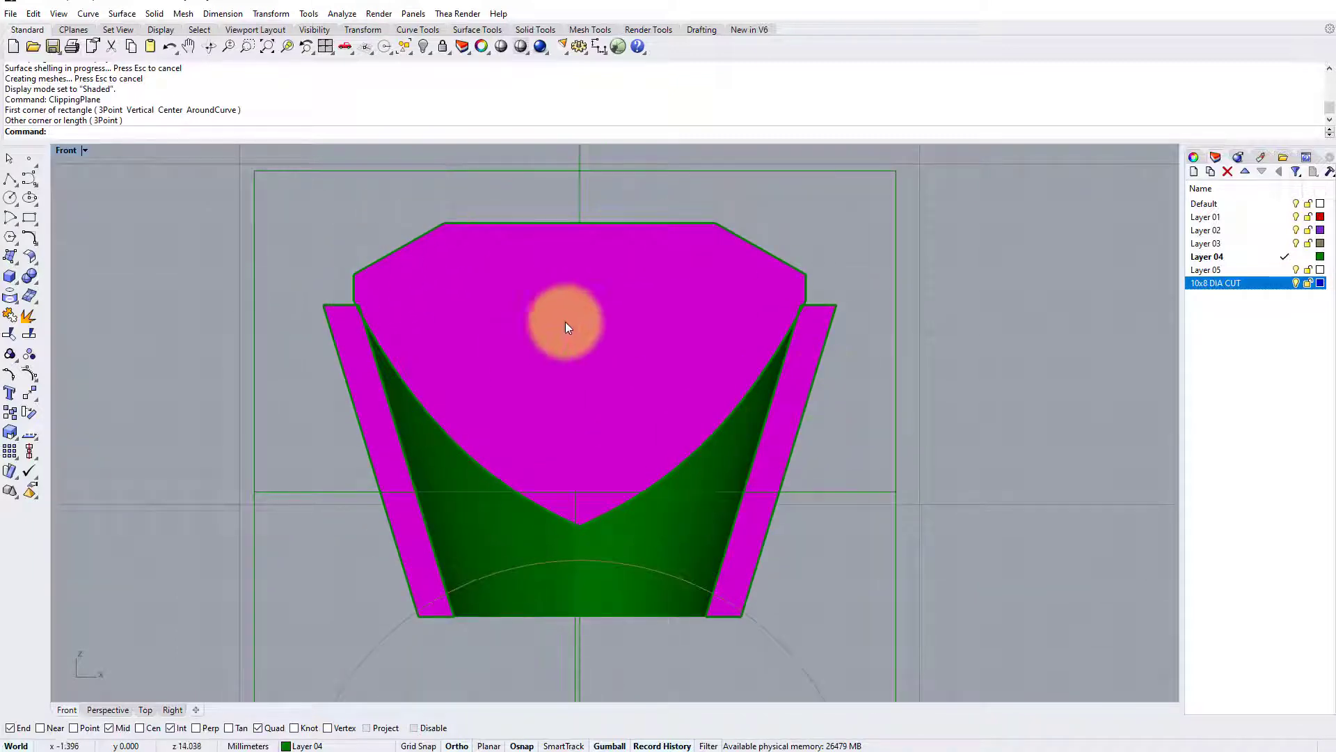
right_click_drag(689, 438, 696, 439)
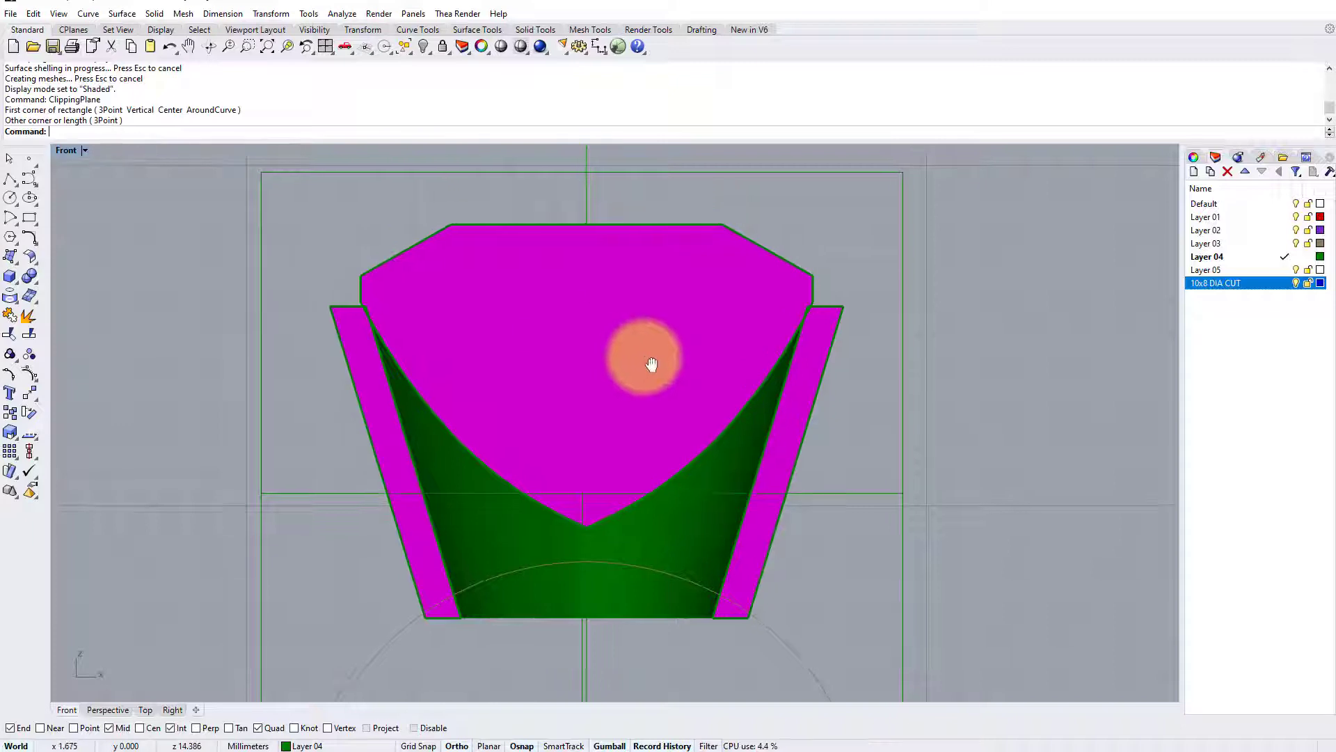
Step: Delete the clipping plane and show the bezel with its stone from above in the maximized Perspective view
left_click(804, 174)
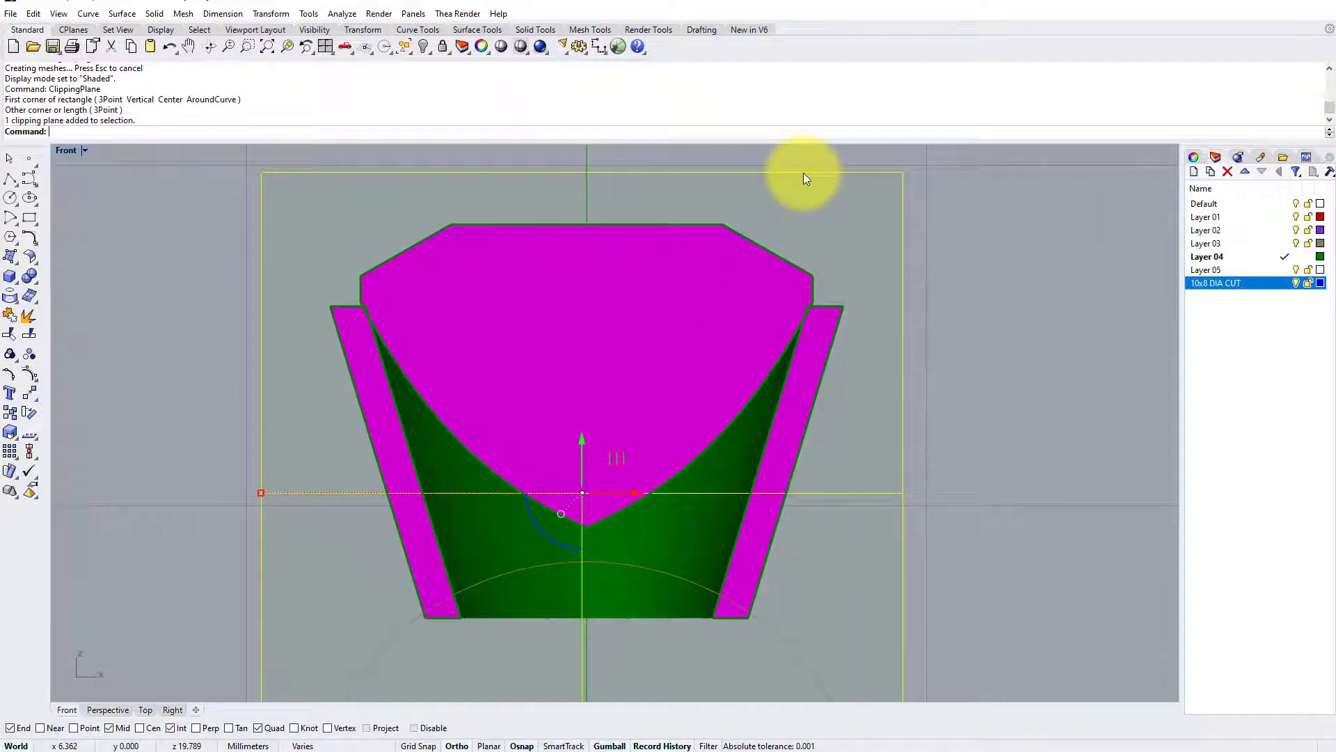
key("Delete")
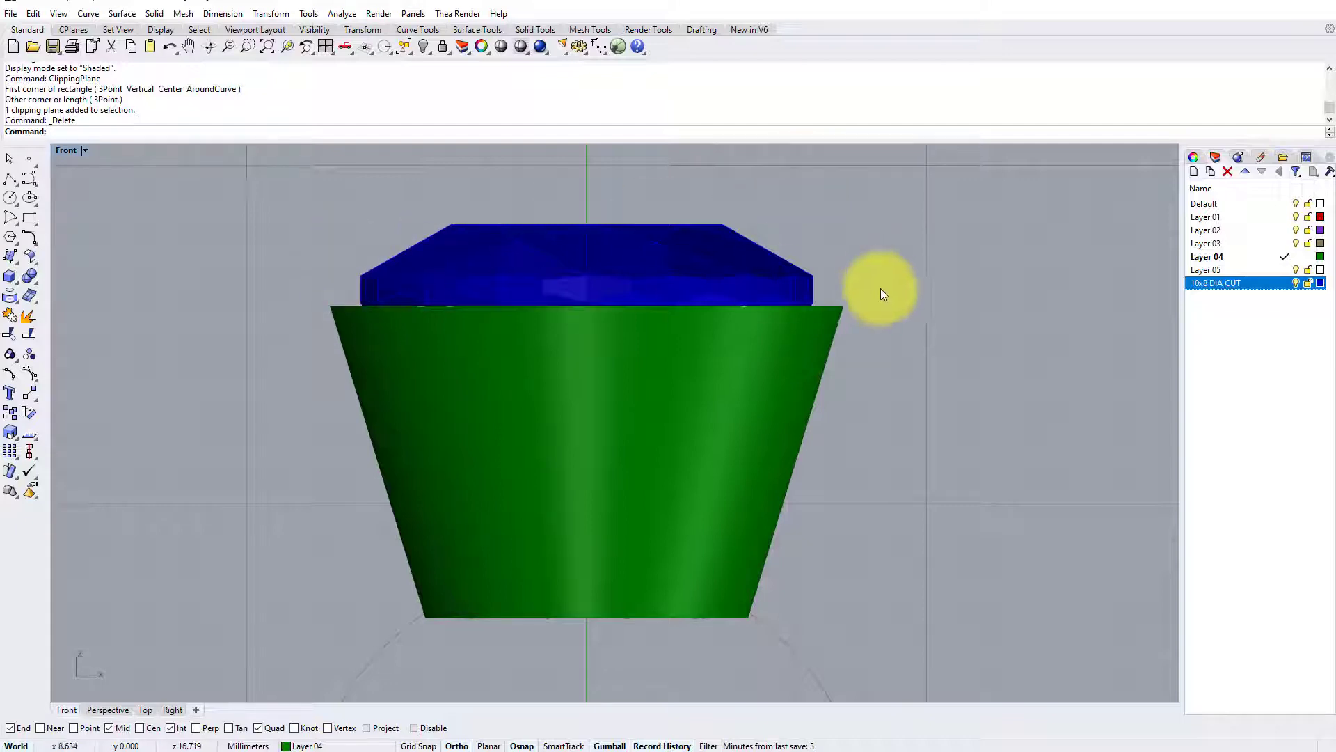
double_click(66, 149)
double_click(661, 152)
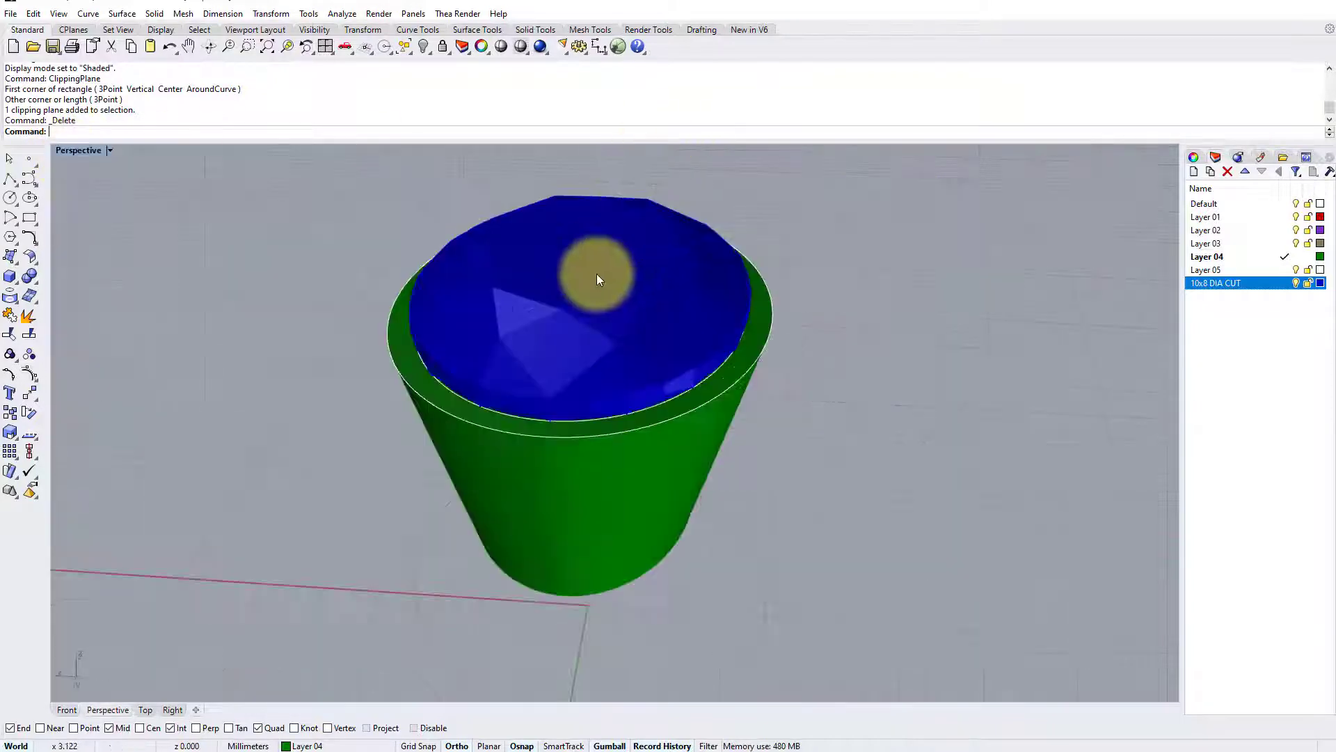
right_click_drag(599, 277, 626, 320)
scroll(625, 315, "up", 2)
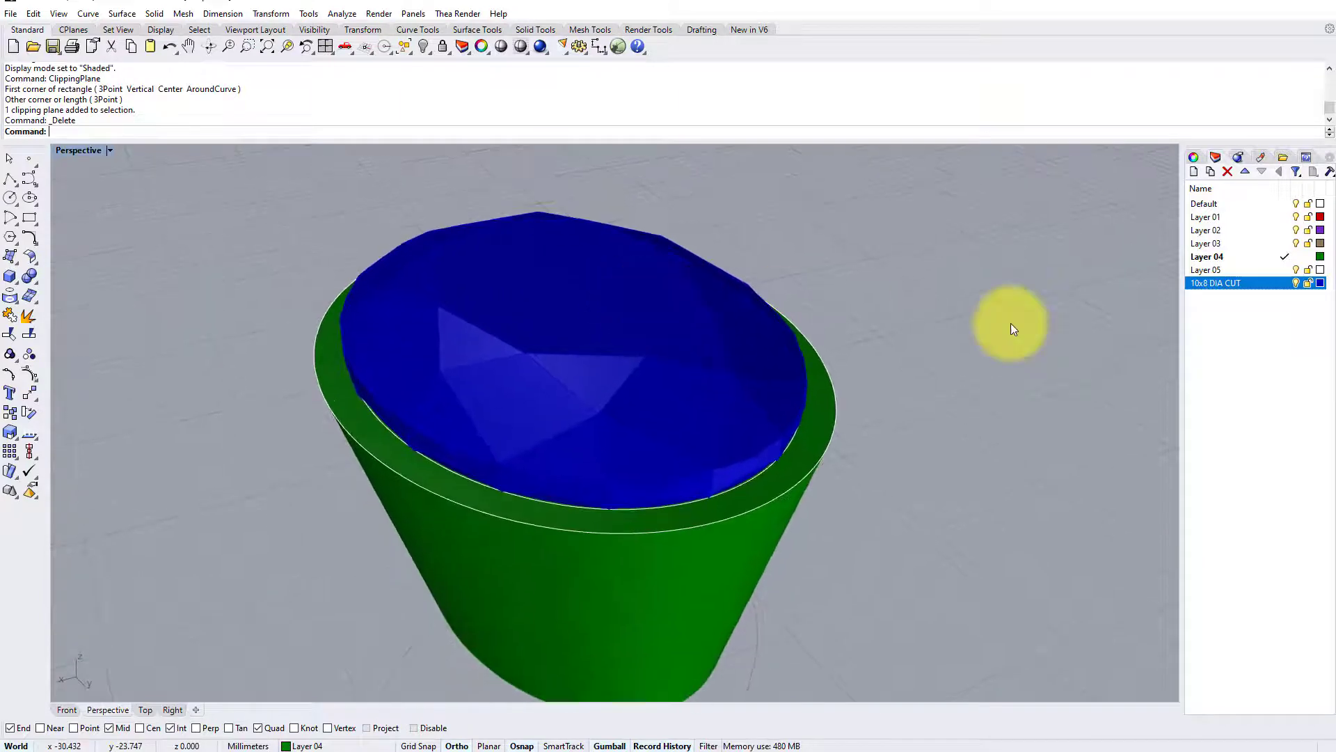
Step: Hide the 10x8 DIA CUT layer and select the inner and outer ellipse curves on the bezel's top rim
left_click(1295, 283)
scroll(380, 425, "up", 4)
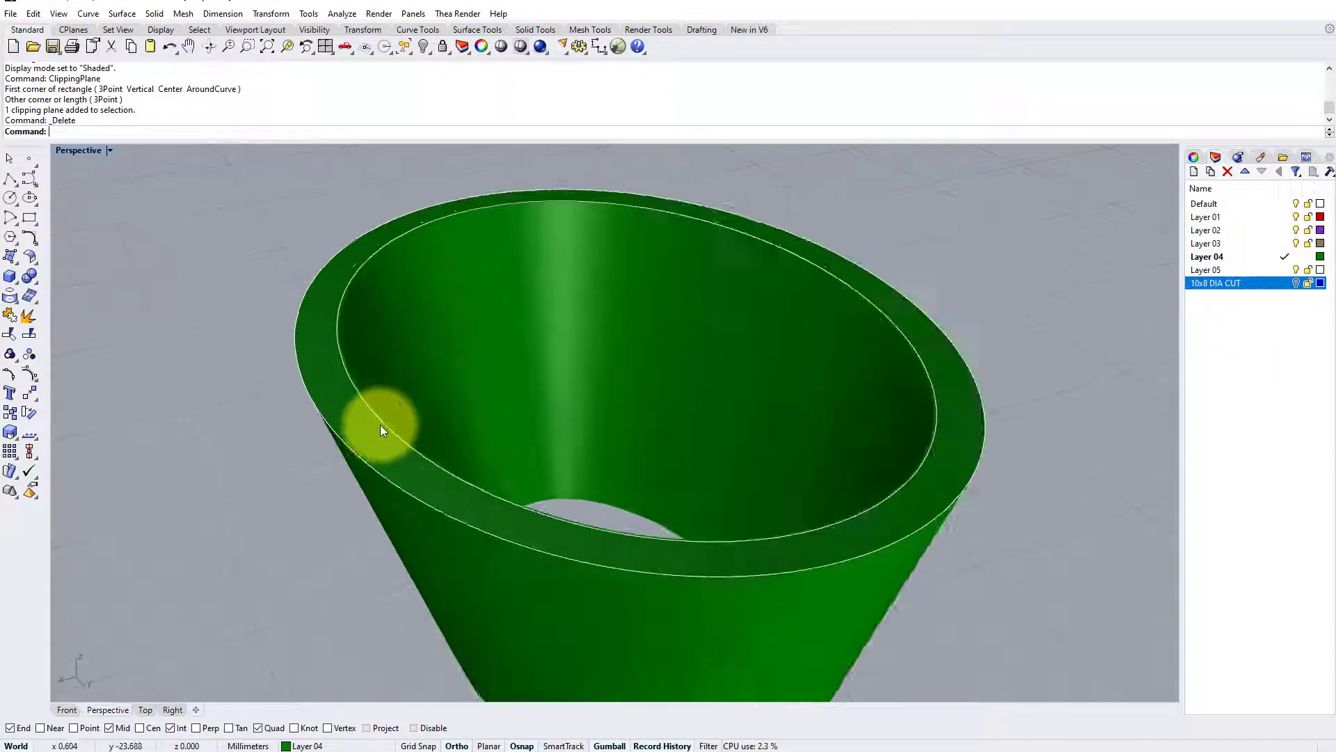
left_click(501, 230)
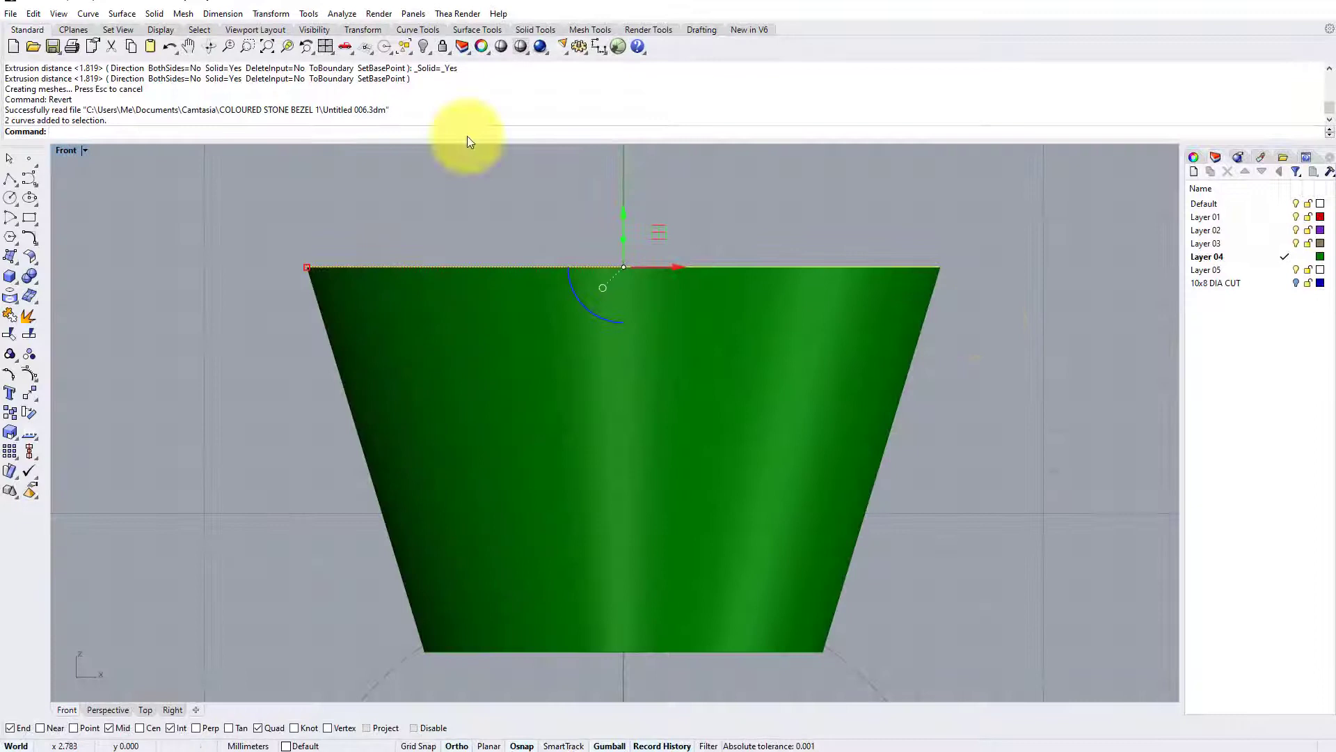
Step: Show the 10x8 DIA CUT layer and extrude the two rim curves straight up about 1.8 mm as a solid in the Front view
left_click(1296, 282)
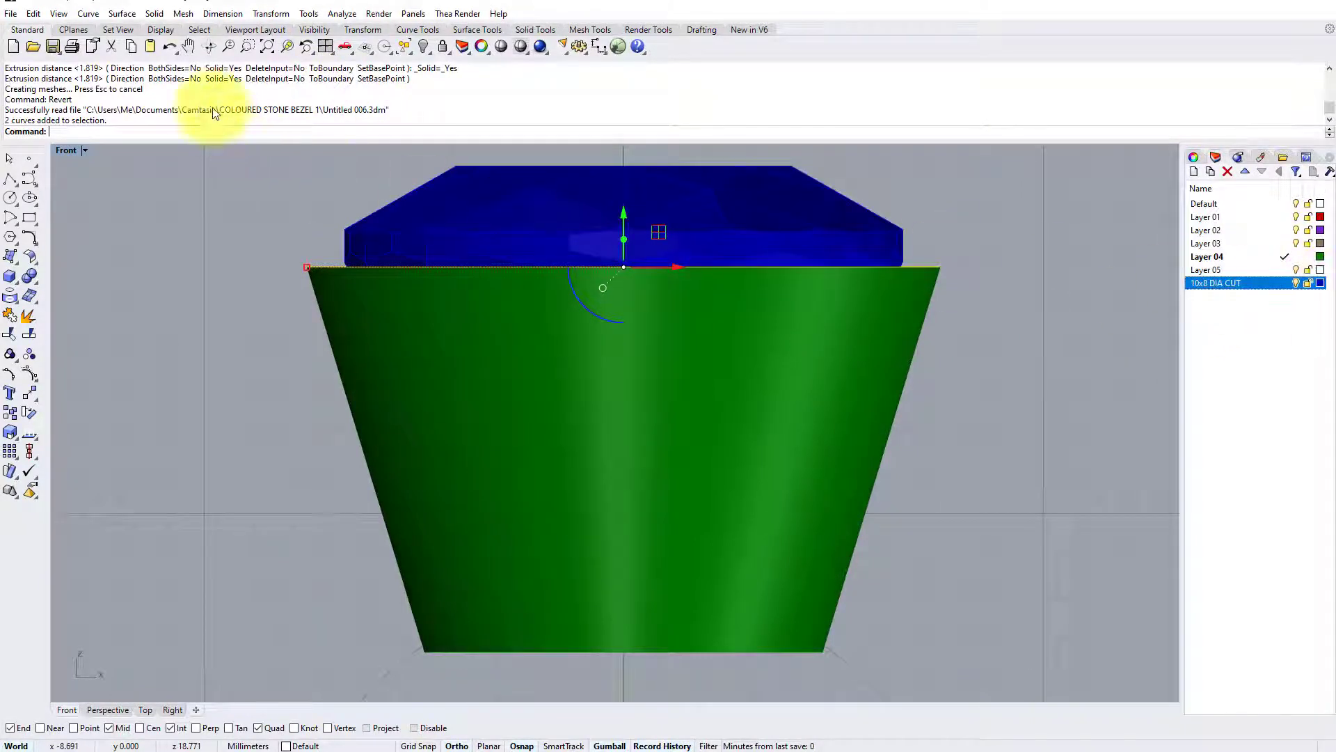
left_click(154, 14)
mouse_move(228, 259)
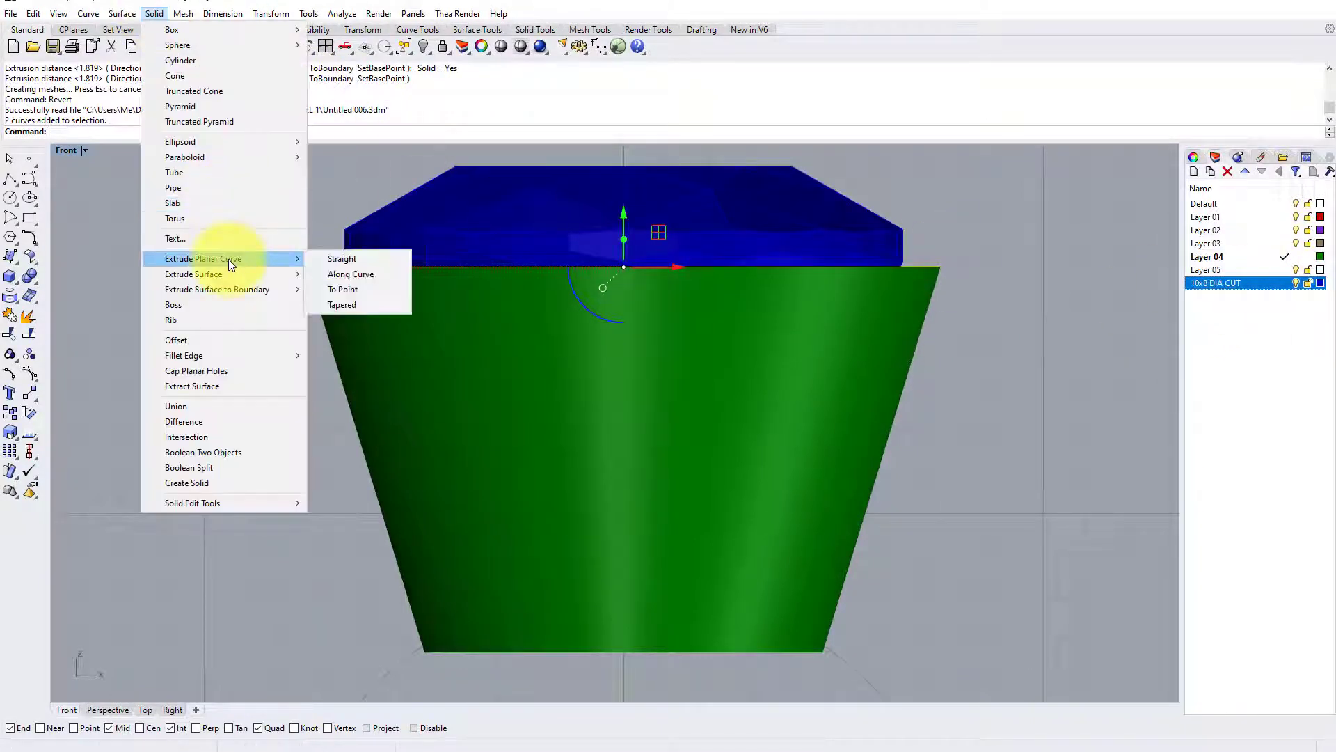
left_click(350, 258)
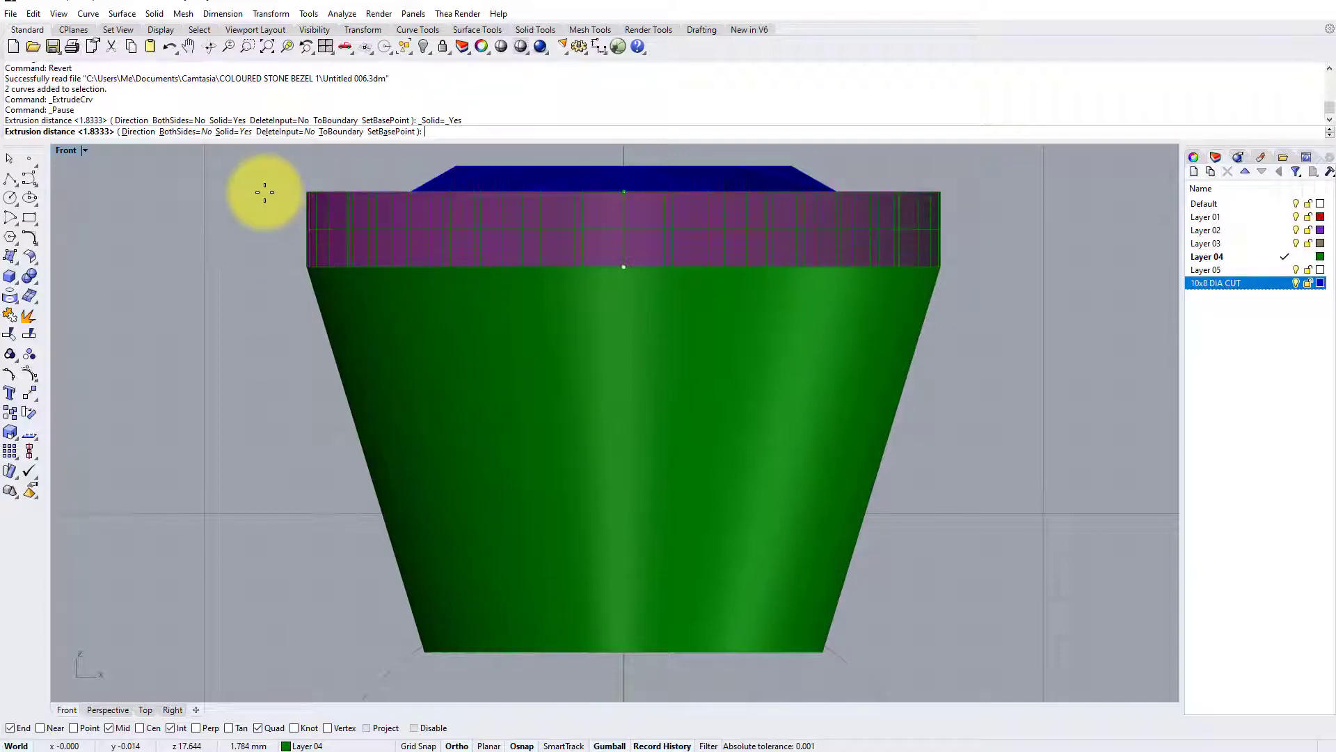
left_click(264, 192)
Step: Examine the extruded collar around the stone from several angles in the maximized Perspective view
double_click(77, 150)
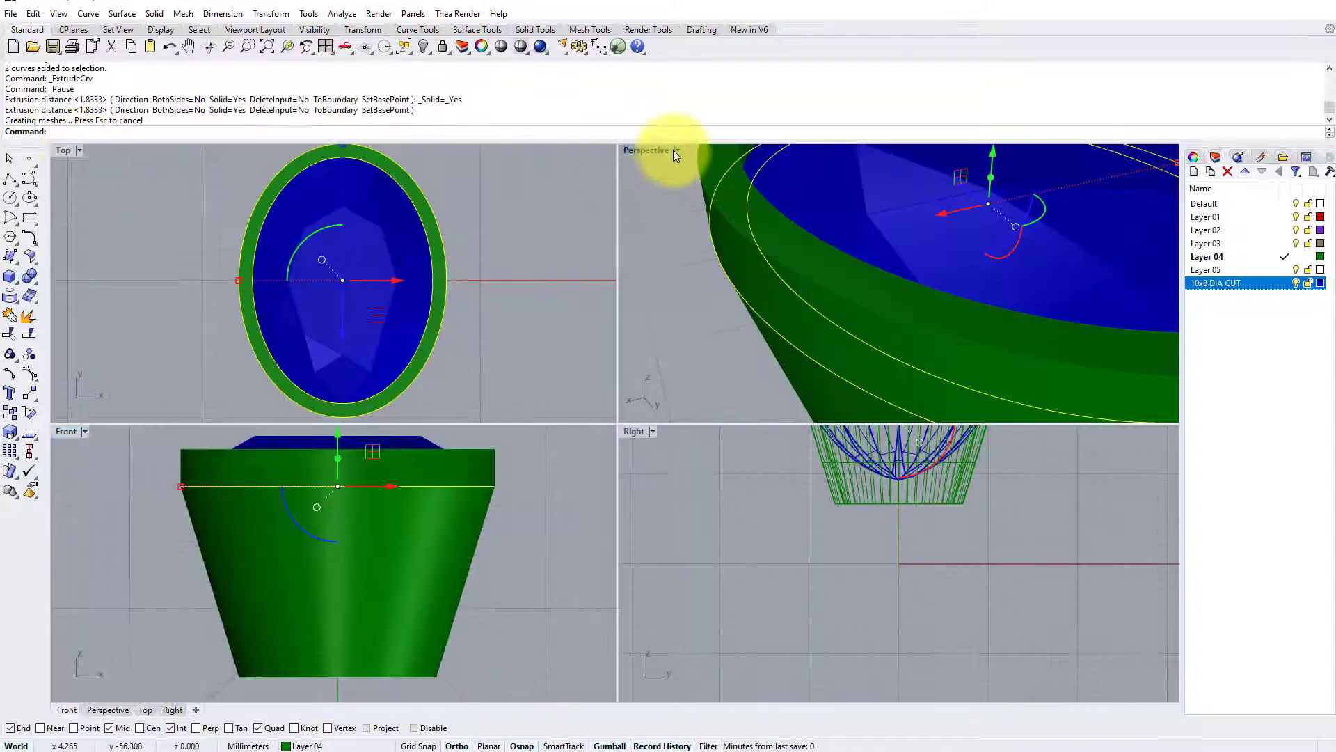
double_click(673, 149)
left_click(482, 336)
right_click_drag(242, 174, 649, 384)
key("Escape")
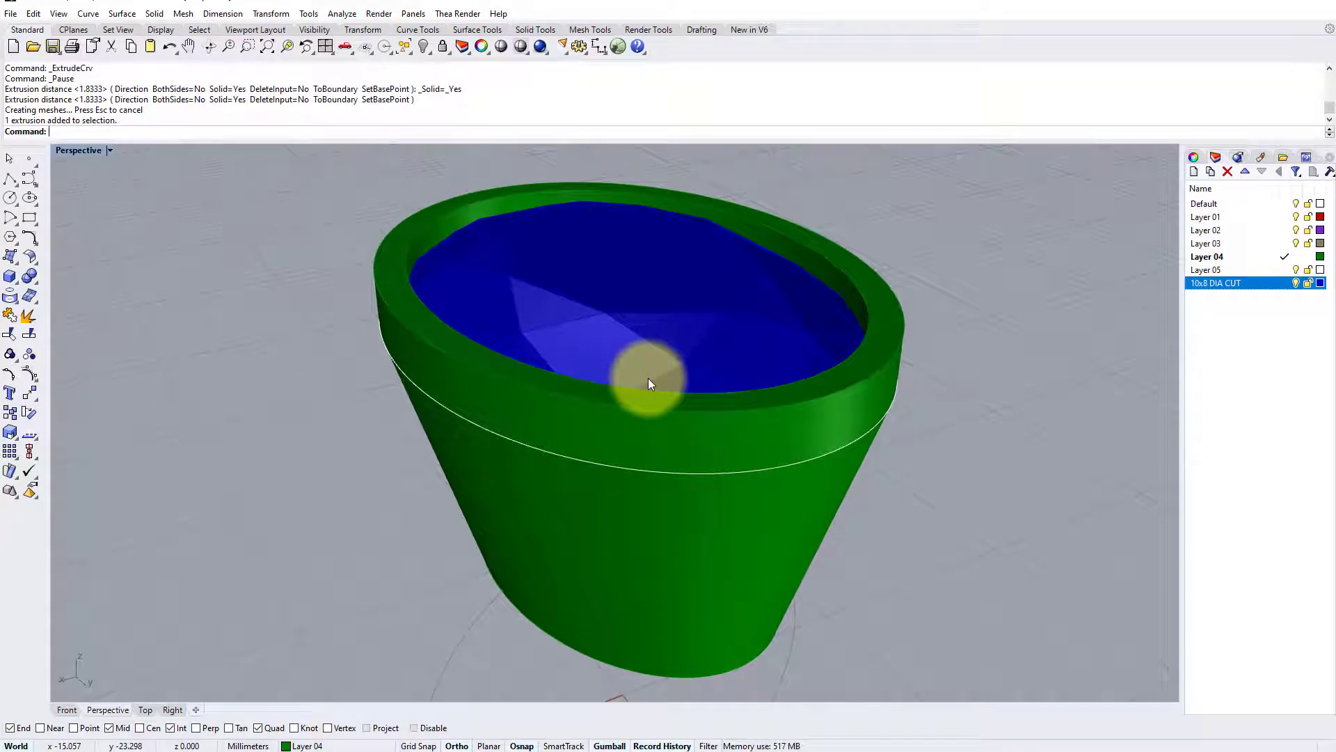
right_click_drag(649, 382, 532, 350)
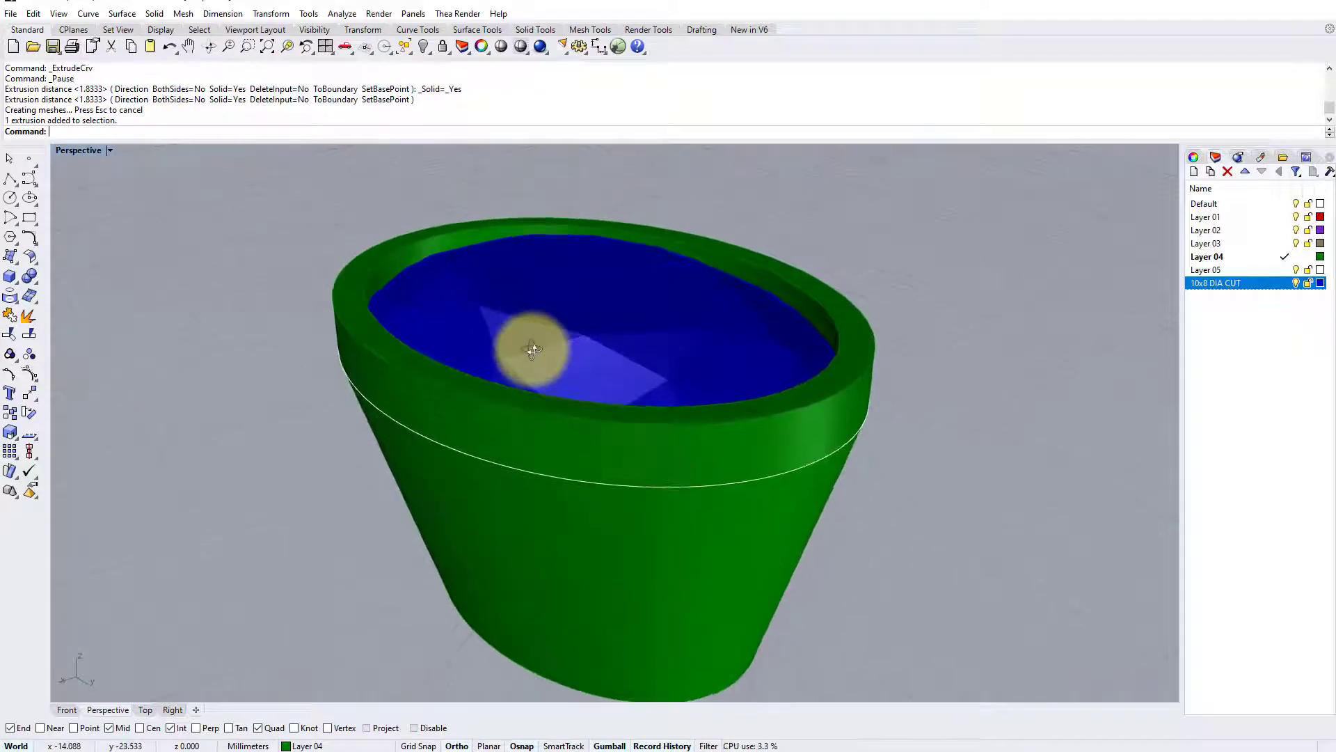
mouse_move(485, 267)
right_mouse_down()
mouse_move(441, 247)
mouse_move(492, 275)
right_mouse_up()
right_click_drag(403, 387, 388, 382)
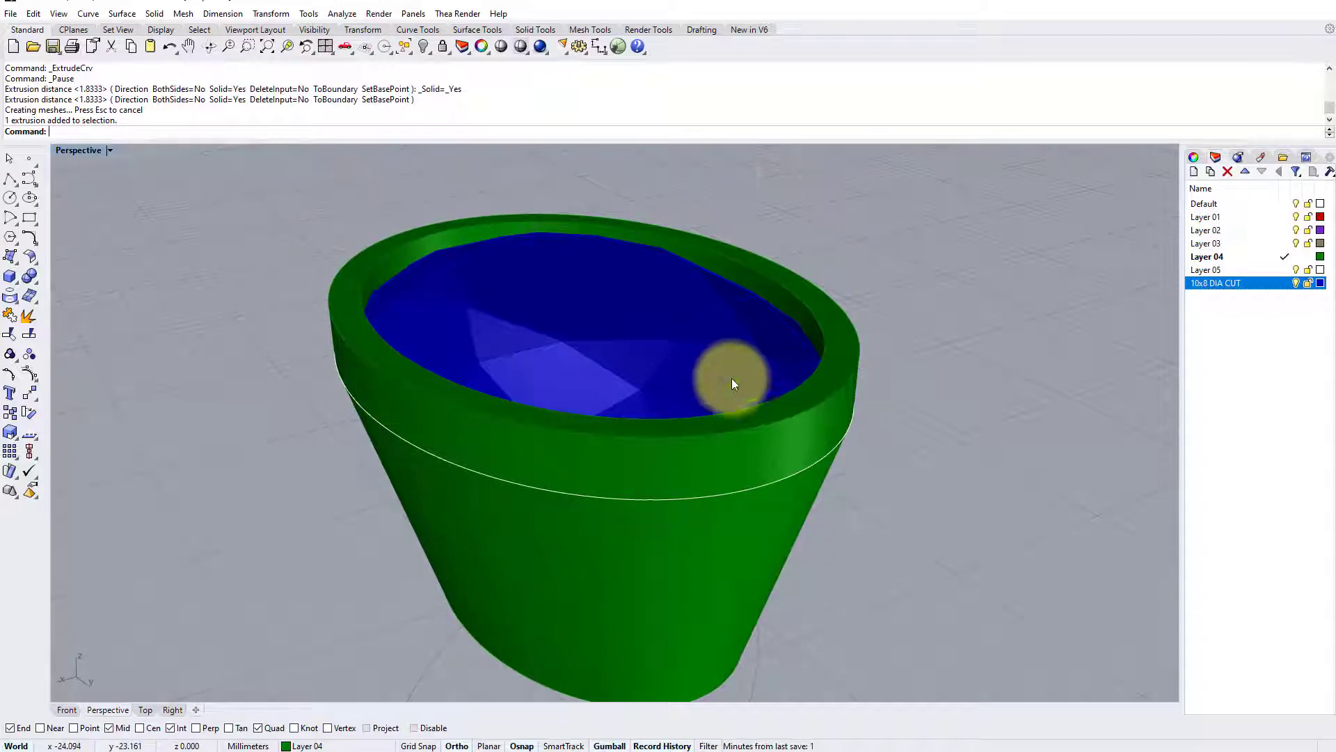
right_click_drag(731, 379, 701, 364)
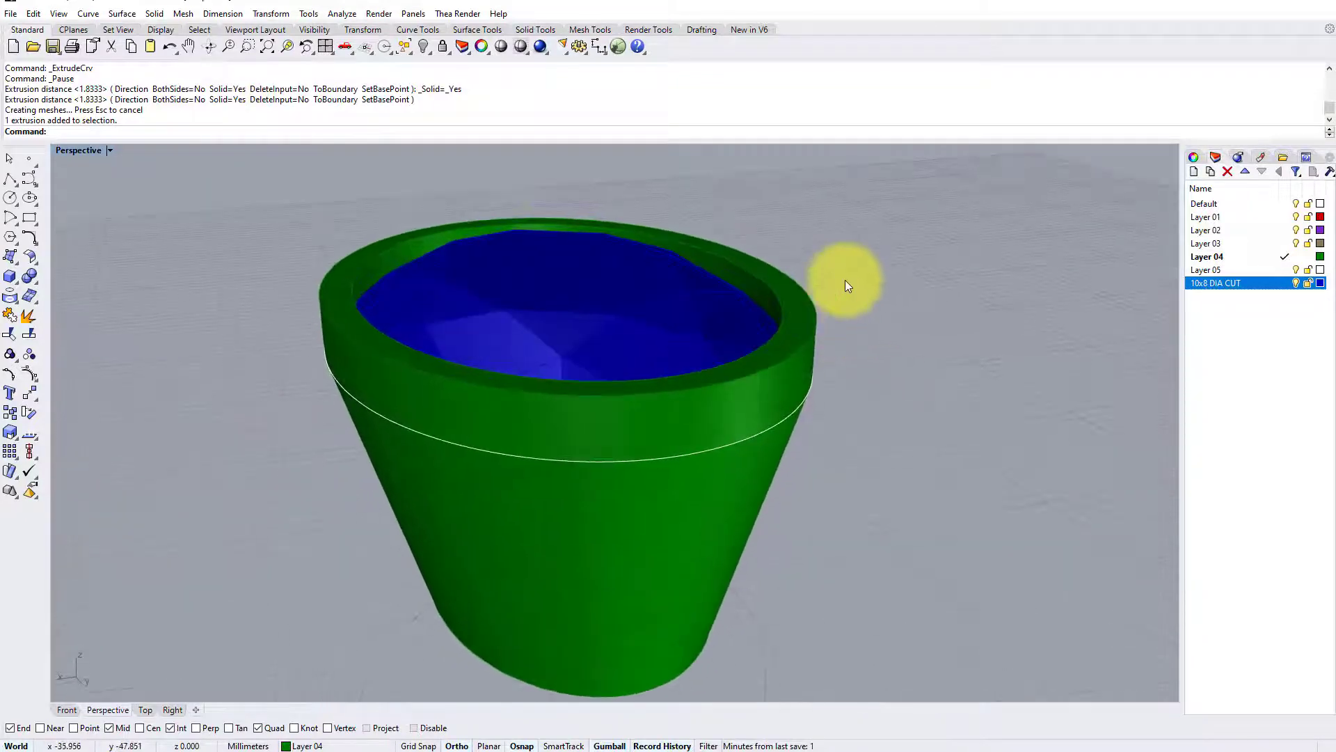
right_click_drag(793, 321, 799, 311)
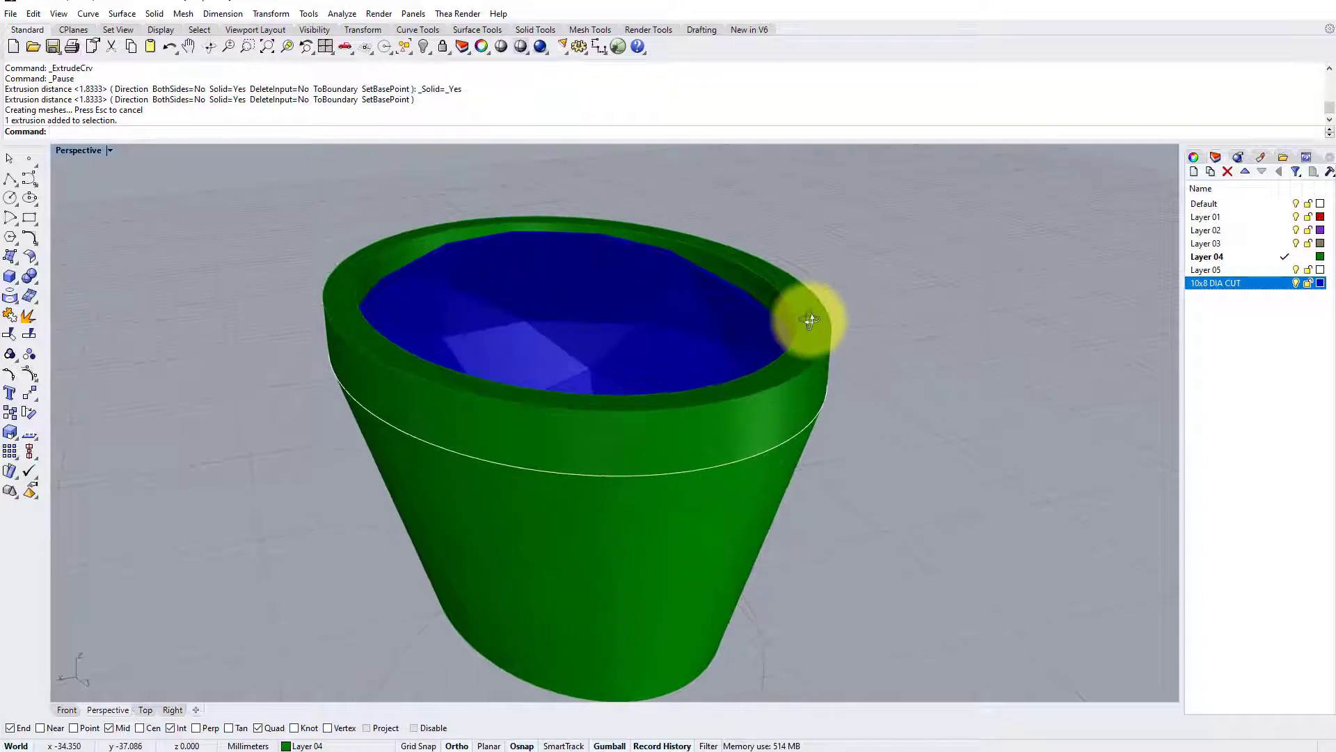
Step: Chamfer the outer top edge of the collar with a distance of 0.5 mm
left_click(155, 13)
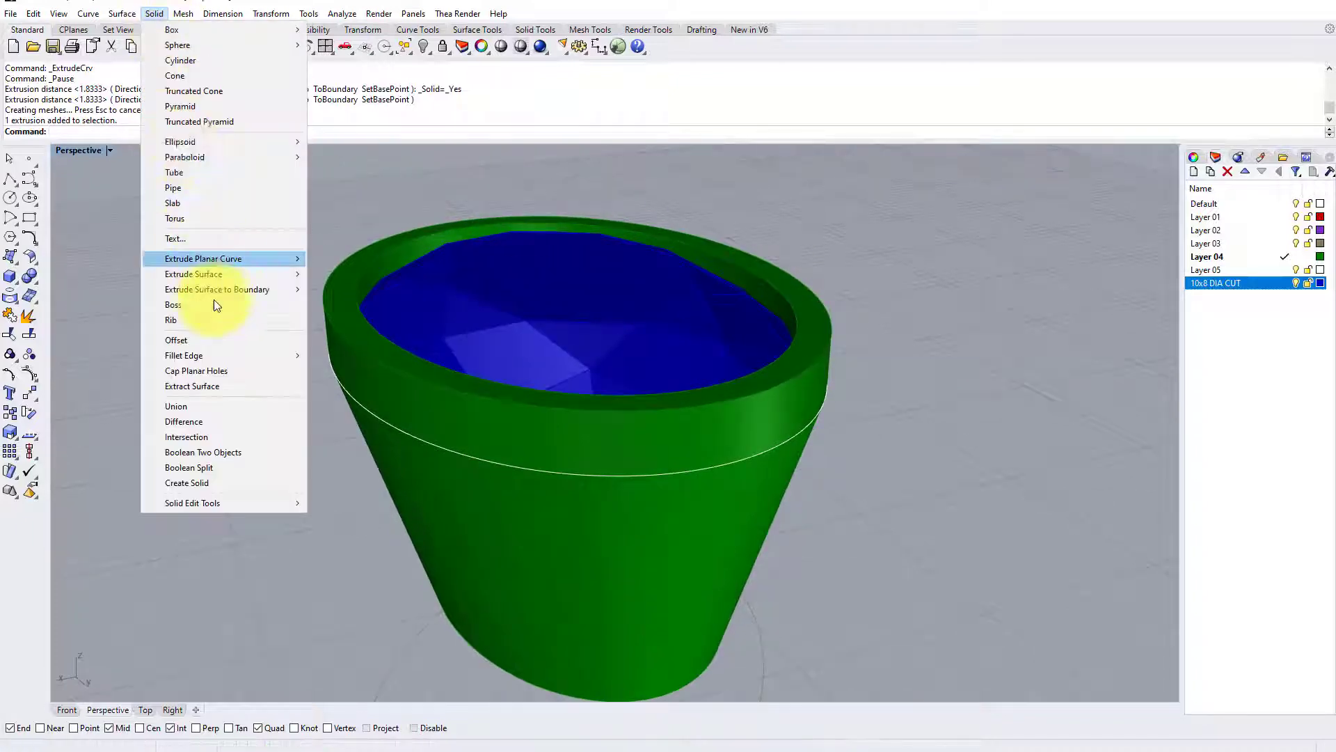
mouse_move(224, 355)
left_click(355, 386)
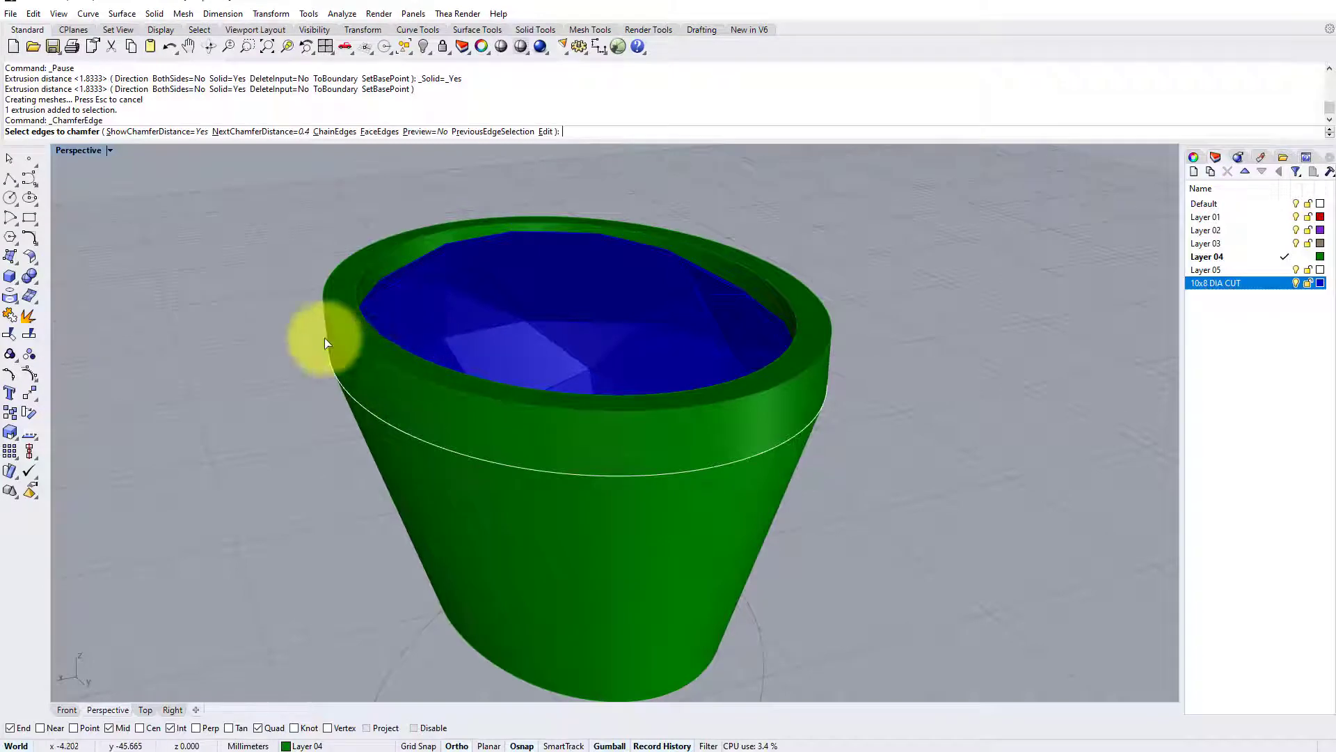
left_click(263, 132)
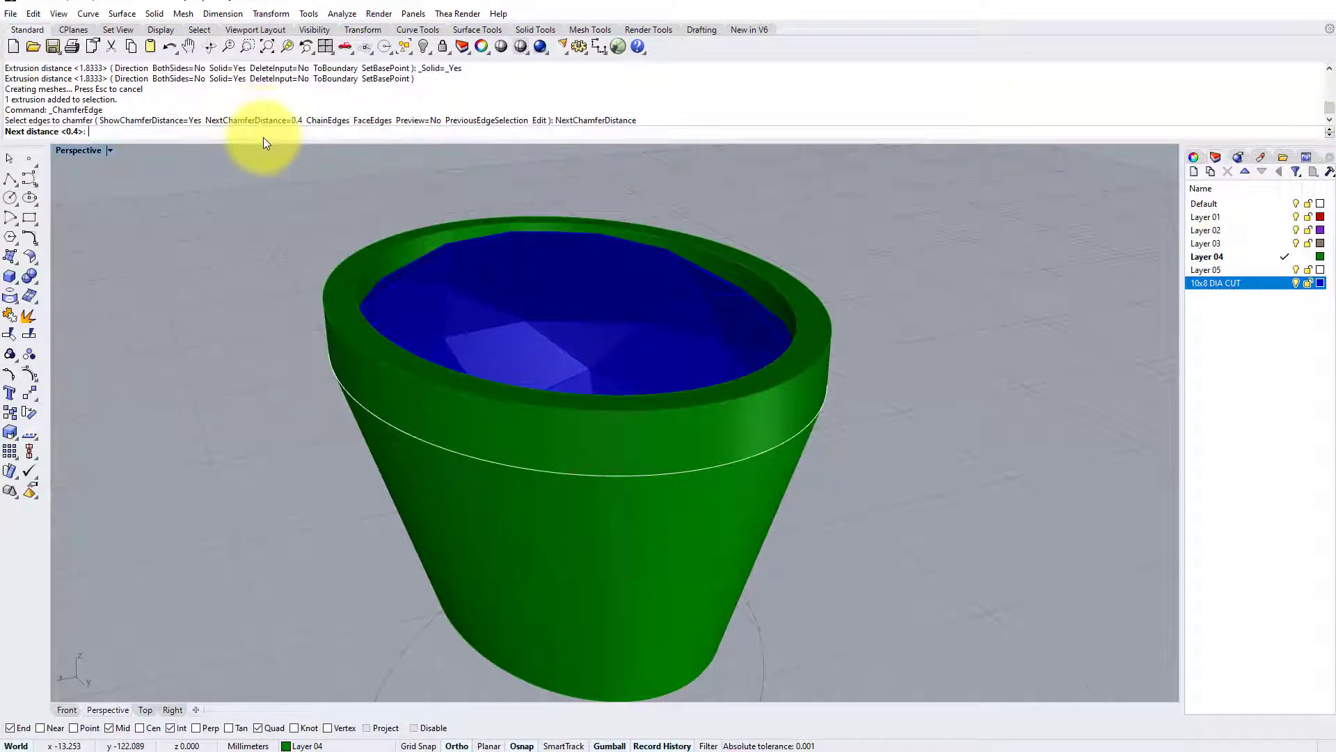
type(".5")
key("Return")
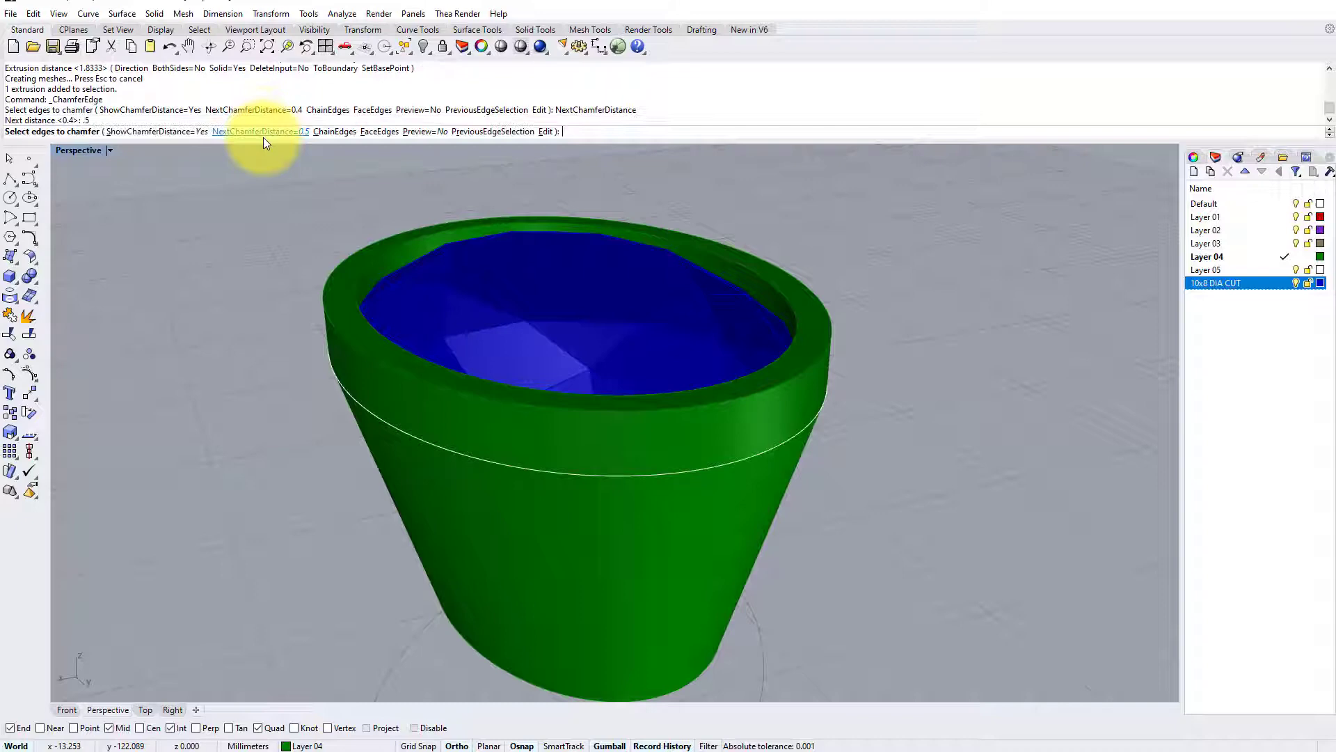
left_click(378, 243)
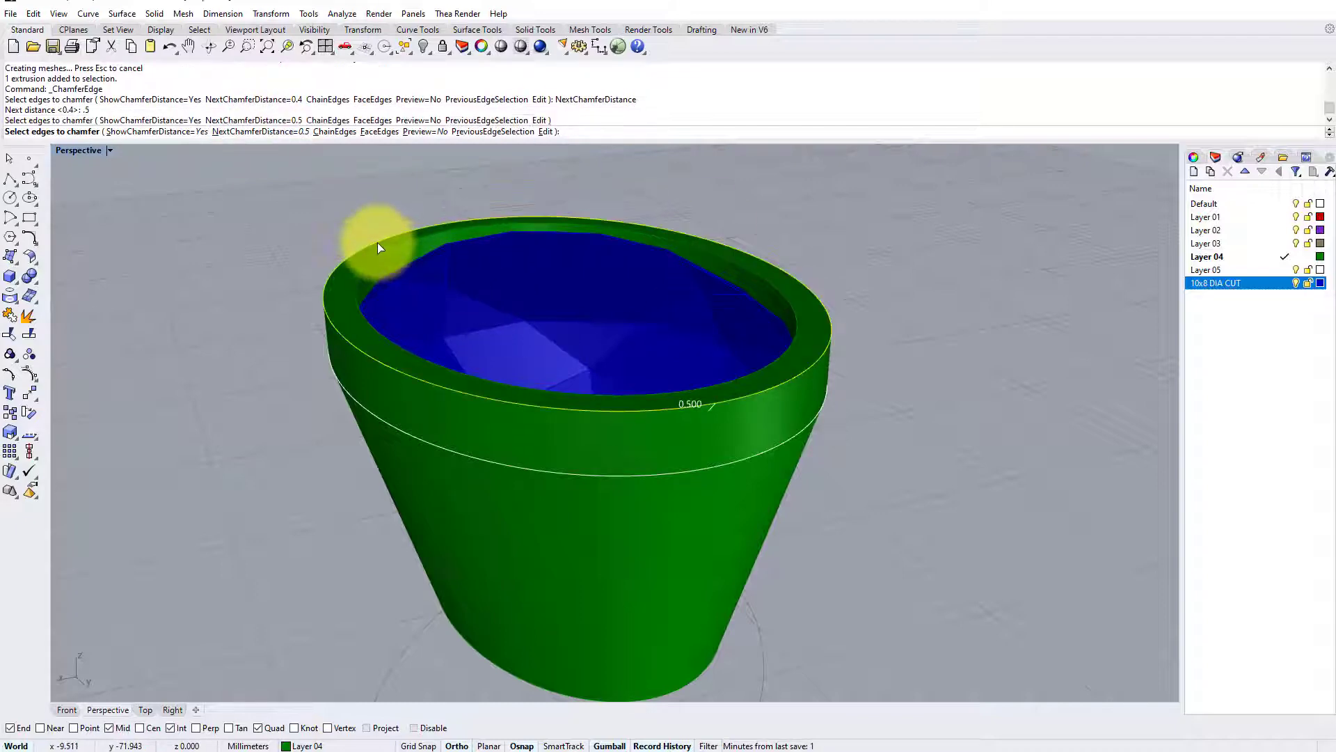
key("Return")
key("Return")
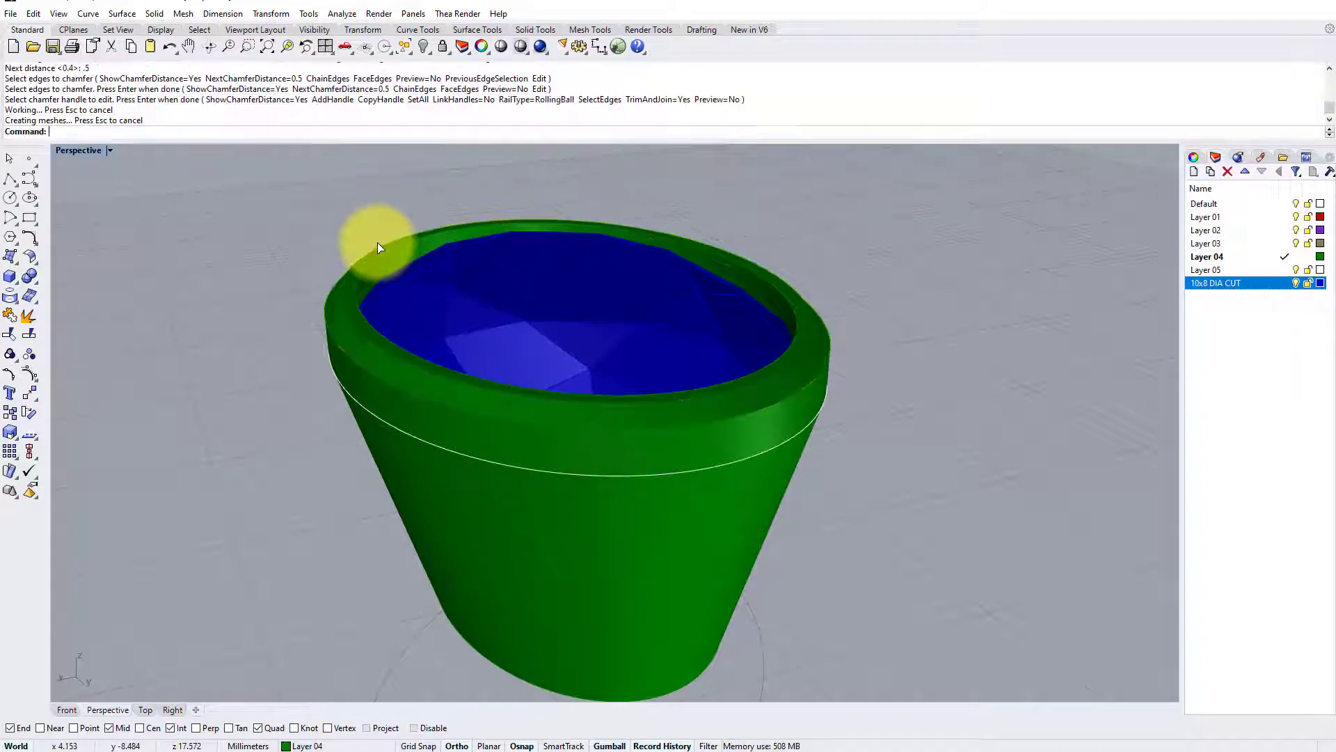
right_click_drag(289, 200, 550, 273)
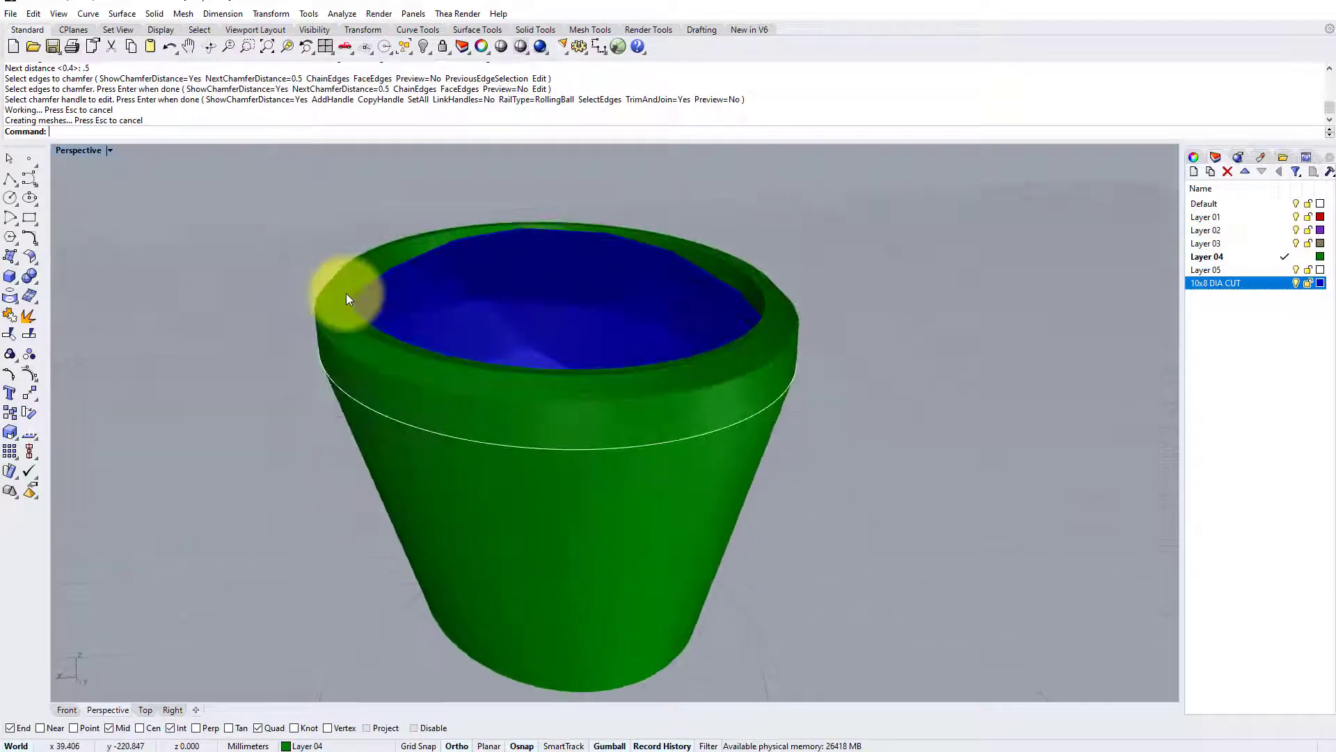